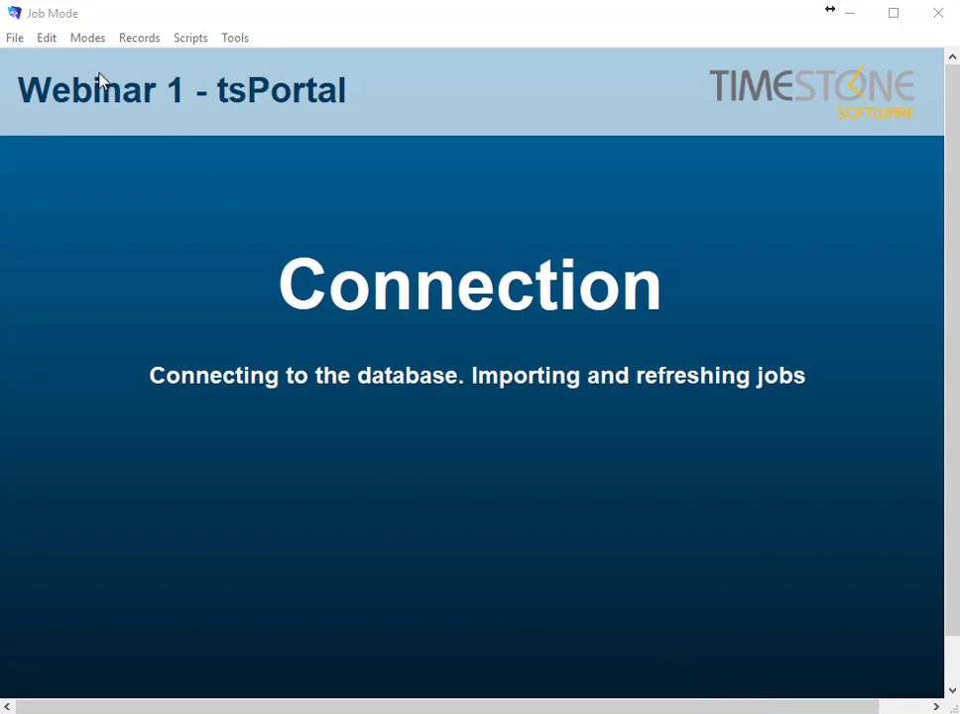
Refresh the job data via File > Refresh and drop down the reload prompt's Database list
click(15, 37)
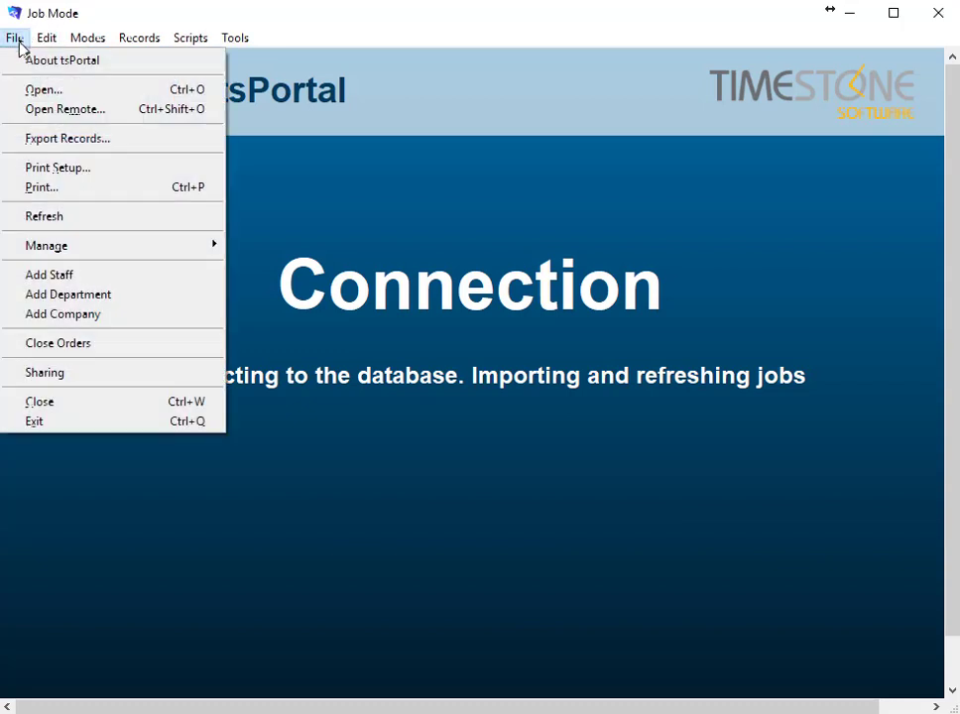
click(49, 216)
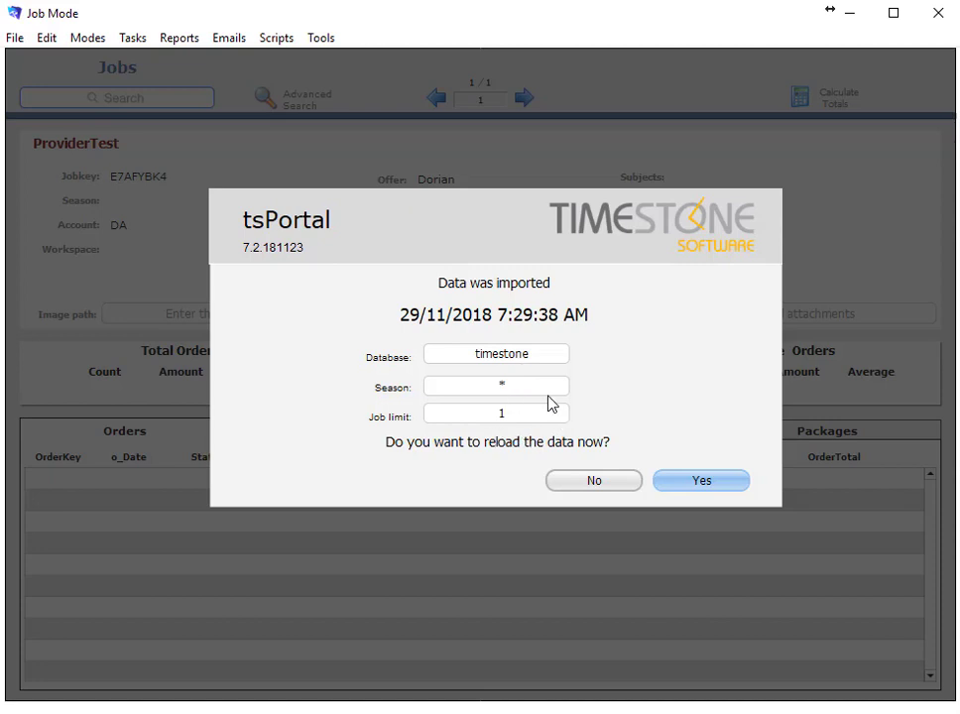
click(520, 353)
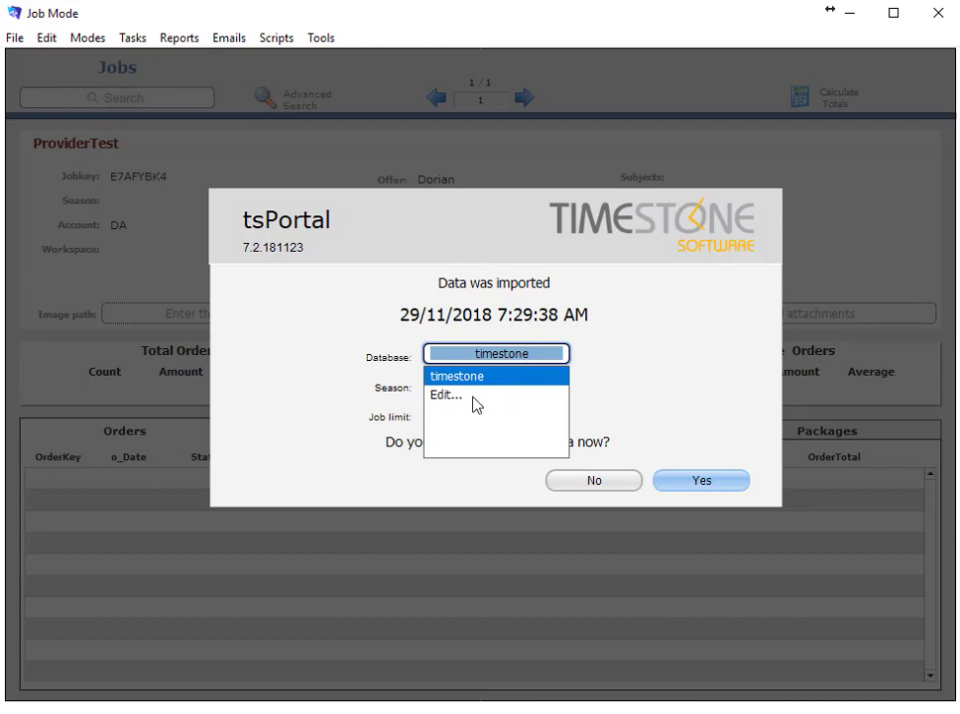
Edit the Database value list to read timestone, training and testing, and save it
click(442, 401)
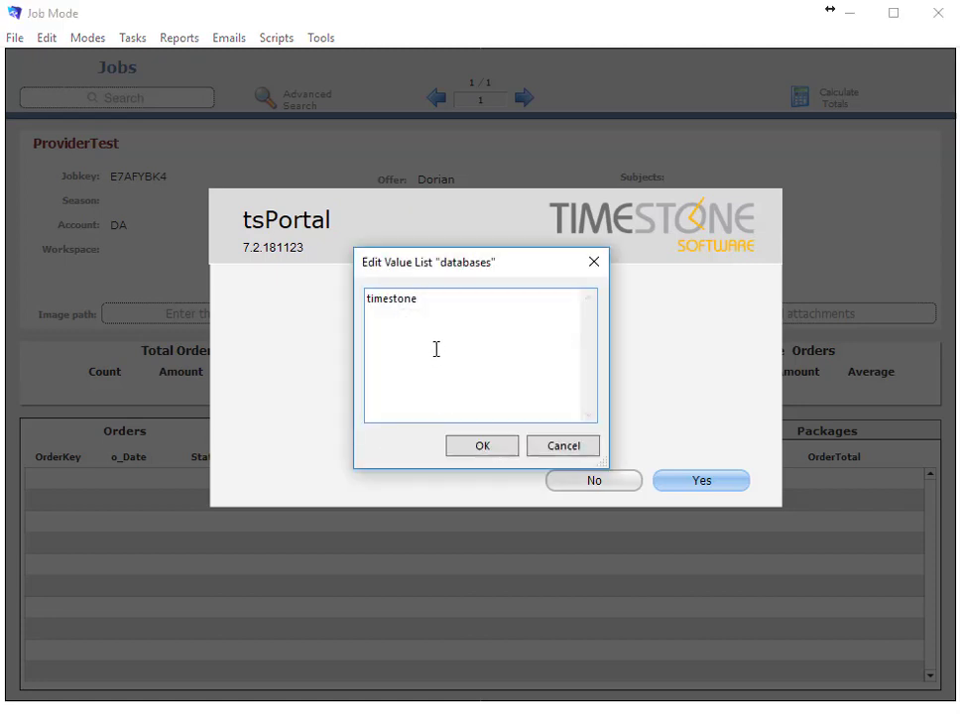
text(training)
key(Return)
text(testing)
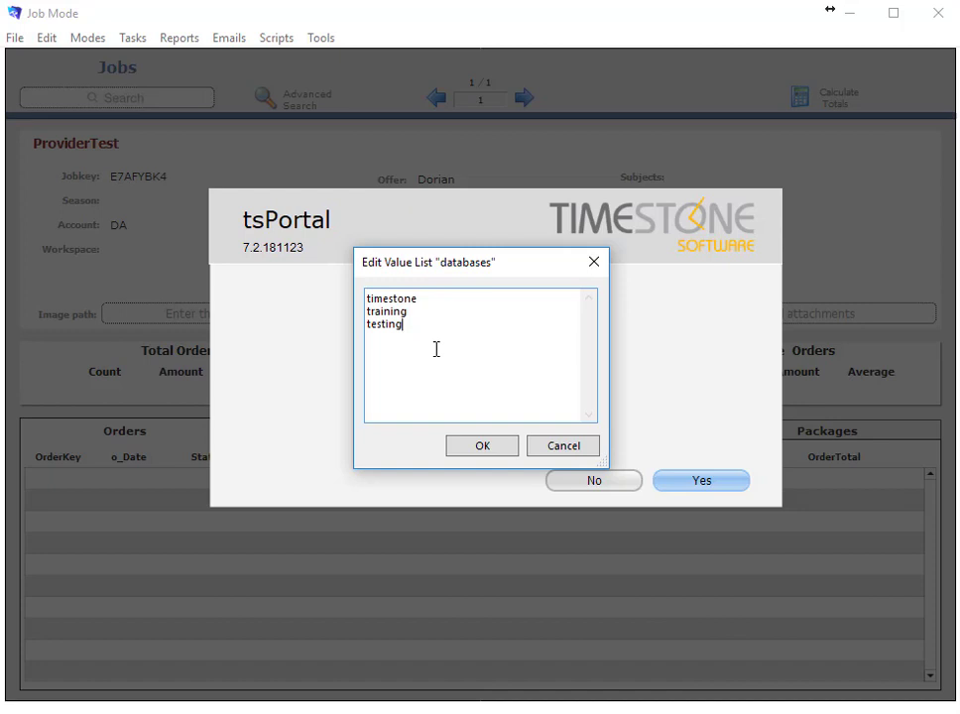
click(490, 448)
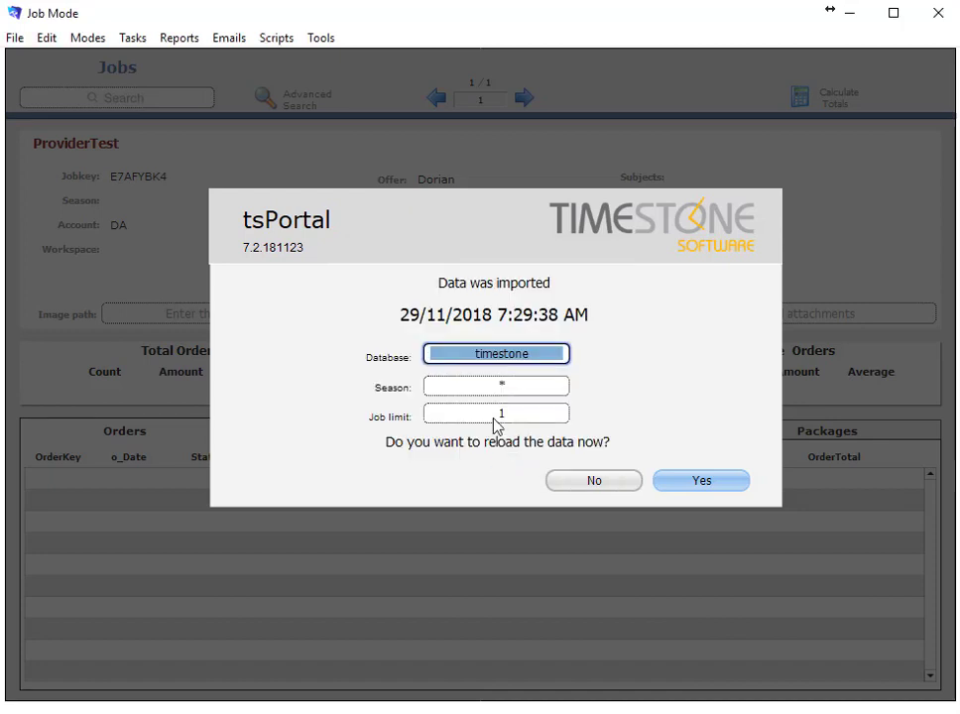
Toggle the reload database between training and timestone twice, ending on timestone with job limit 2870
click(503, 357)
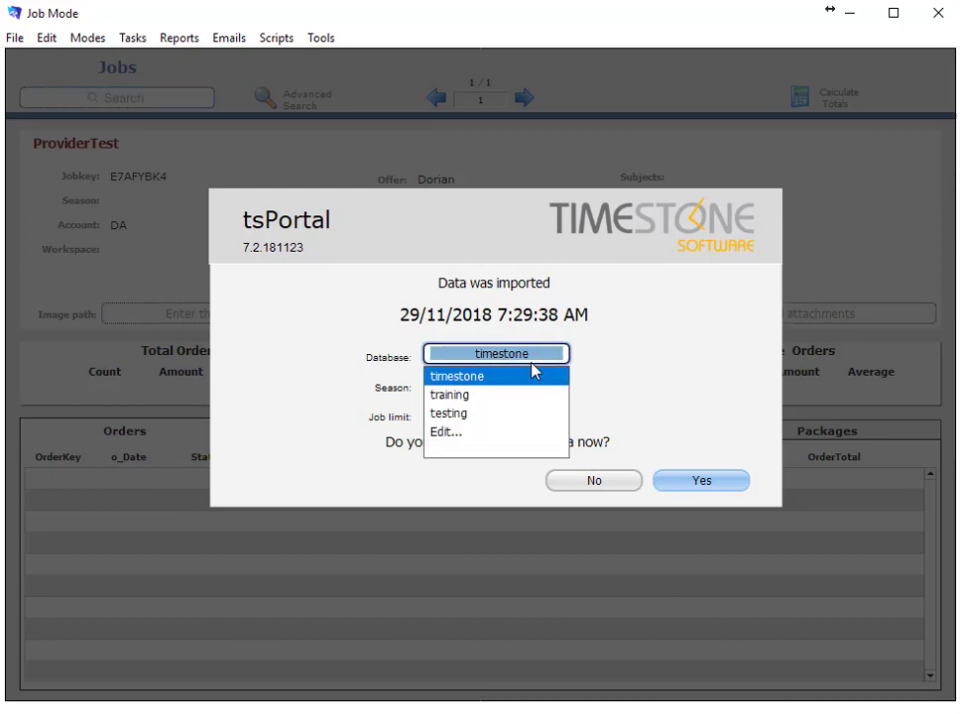
click(527, 391)
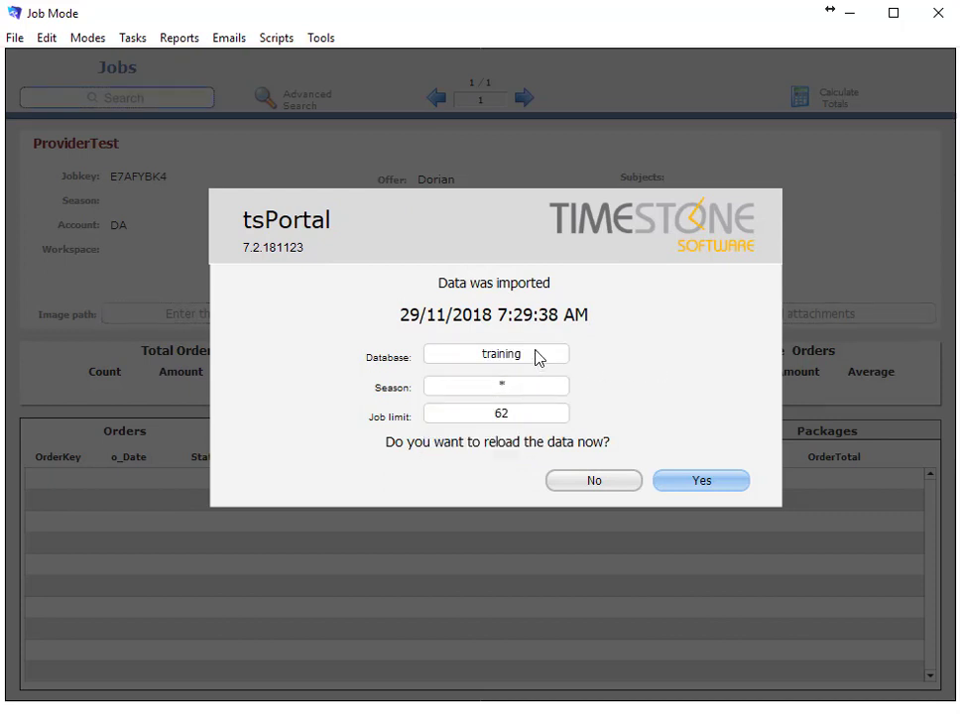
click(537, 358)
click(509, 376)
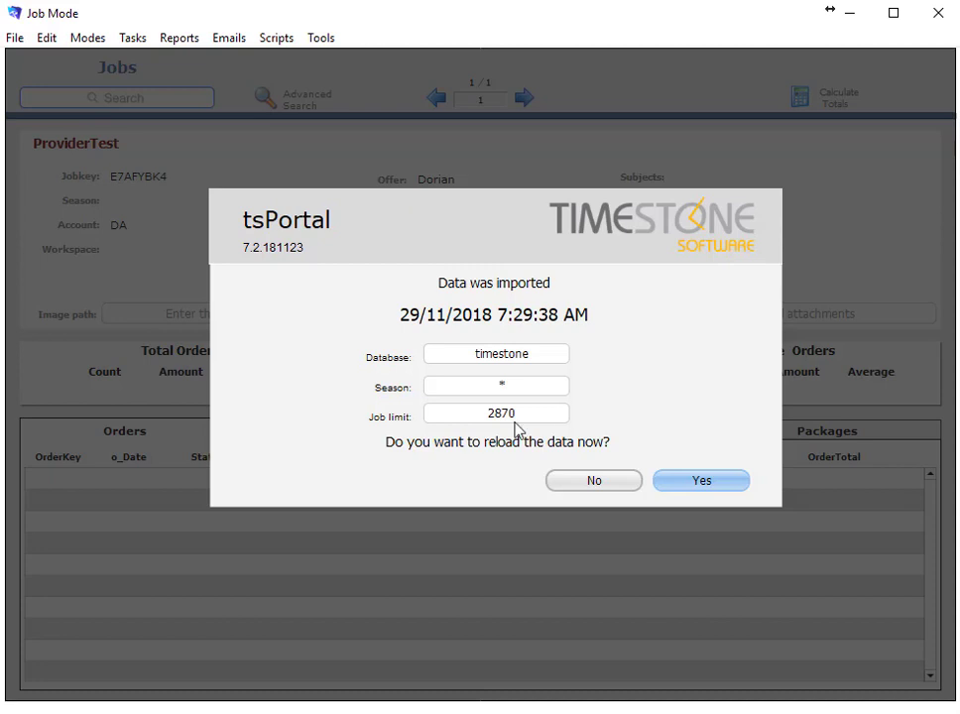
click(541, 359)
click(490, 394)
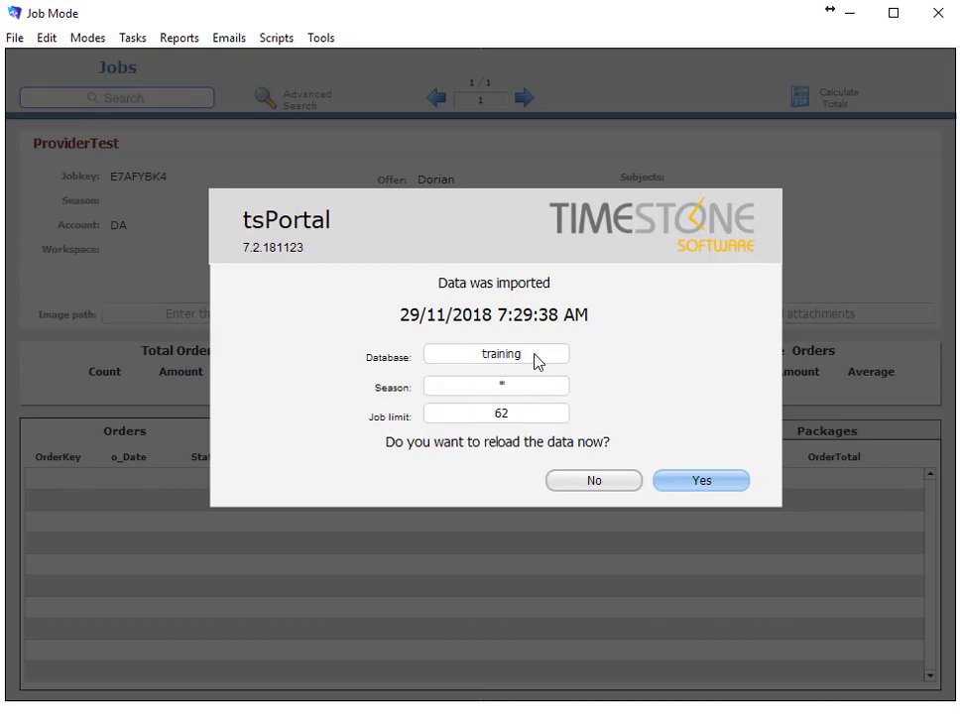
click(541, 360)
click(520, 378)
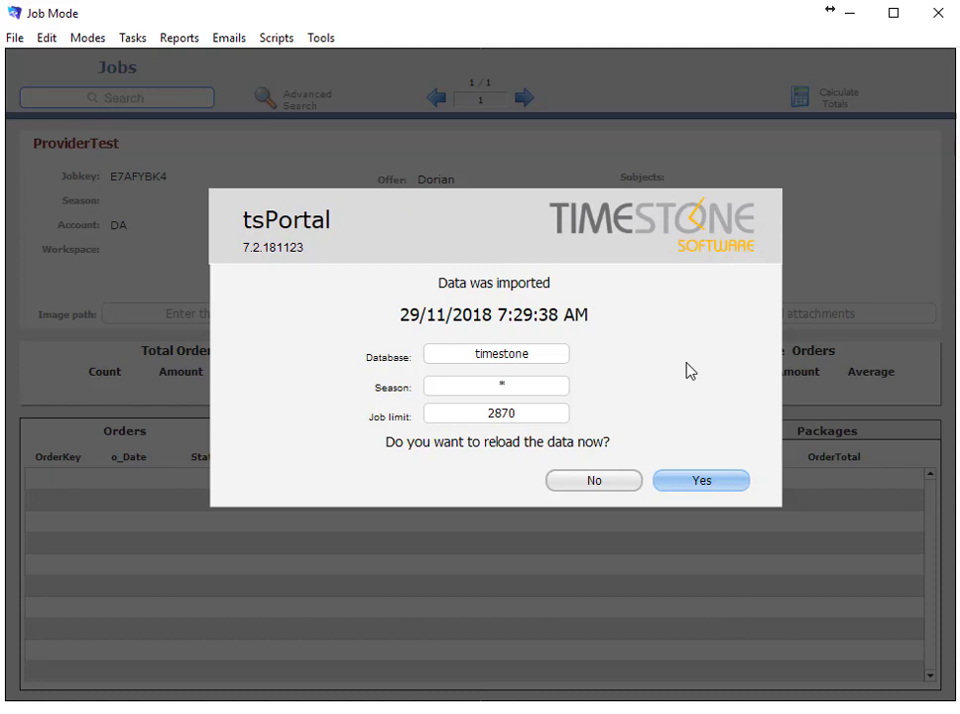
Replace the job limit value 2870 with 100
click(521, 418)
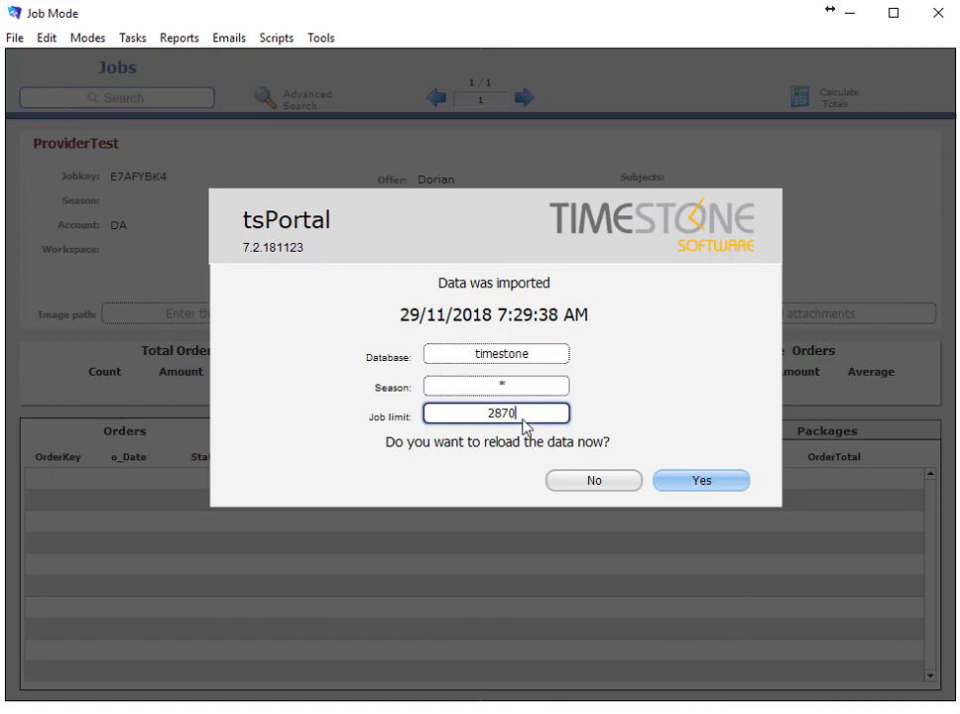
double_click(506, 414)
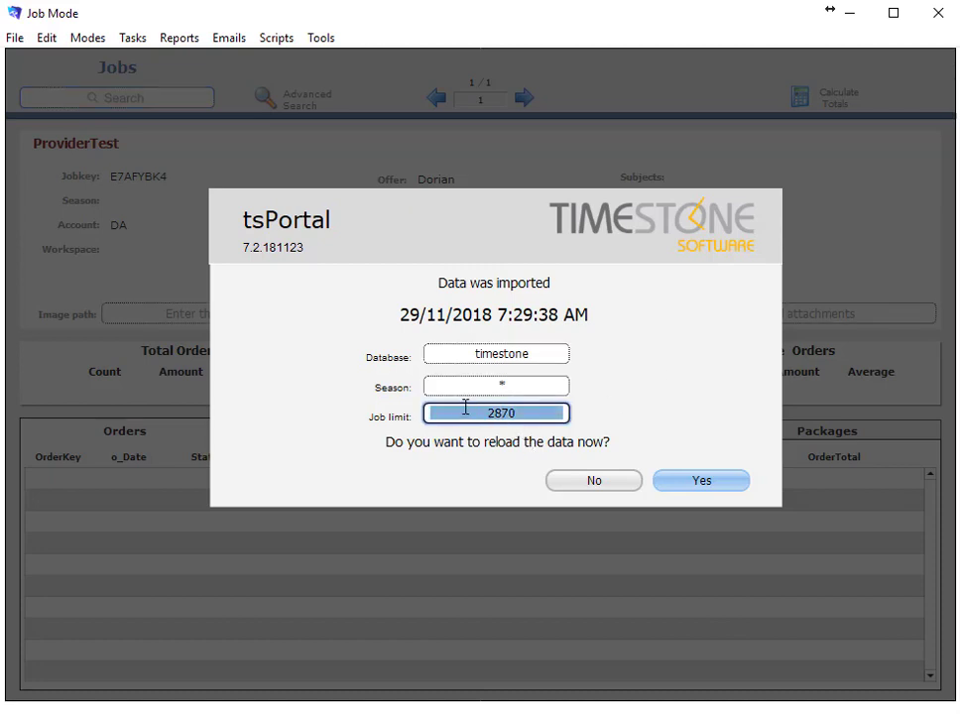
text(100)
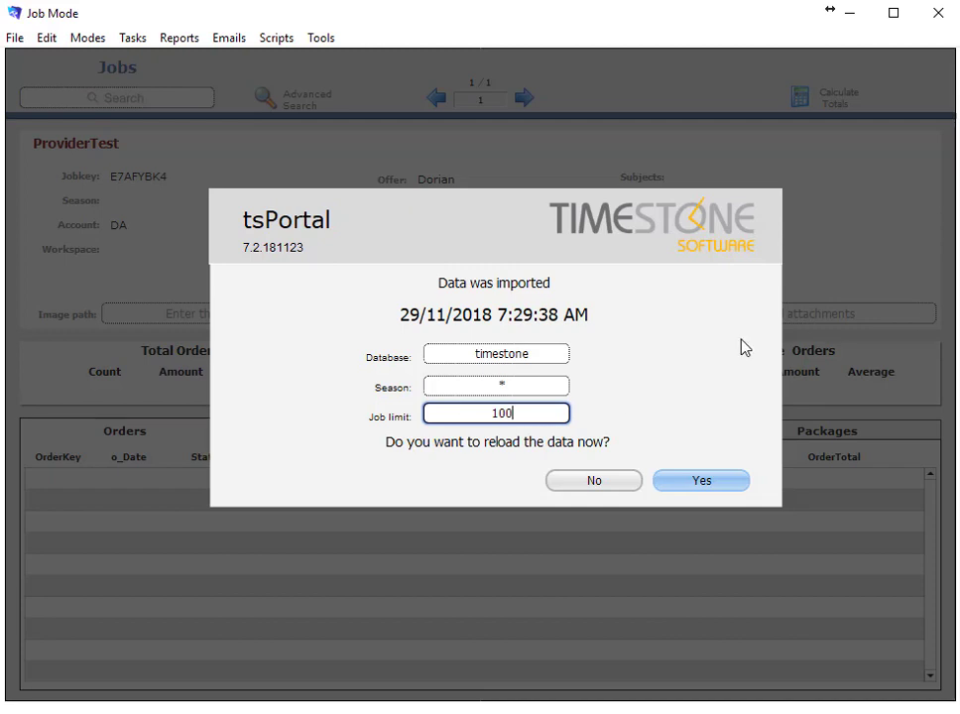
key(Tab)
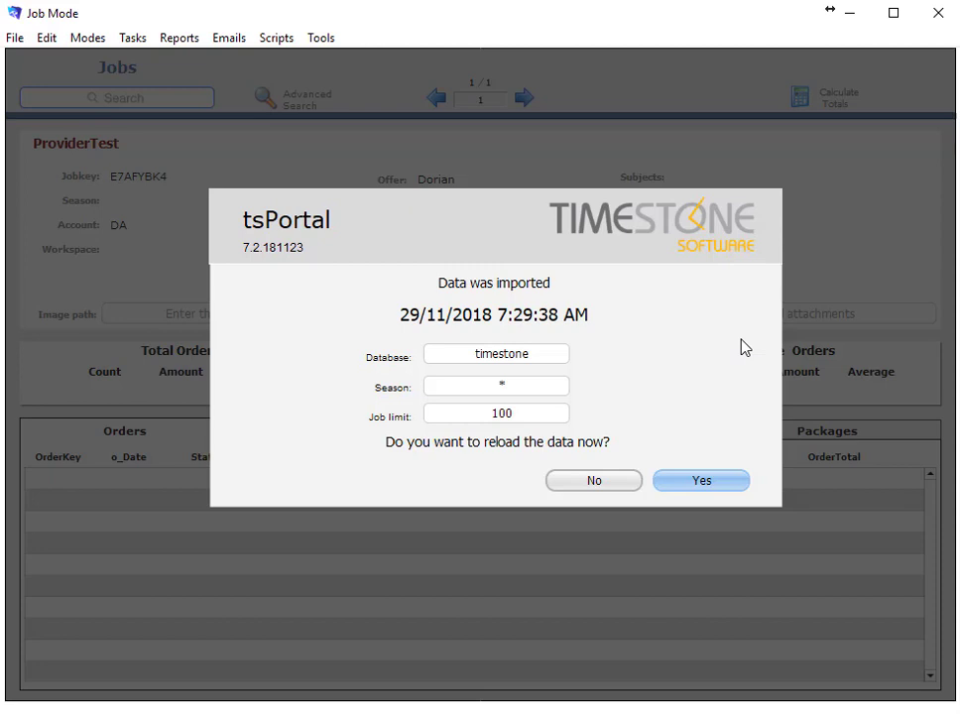
Pick season Fall17 and change the job limit from 153 to 50
click(525, 387)
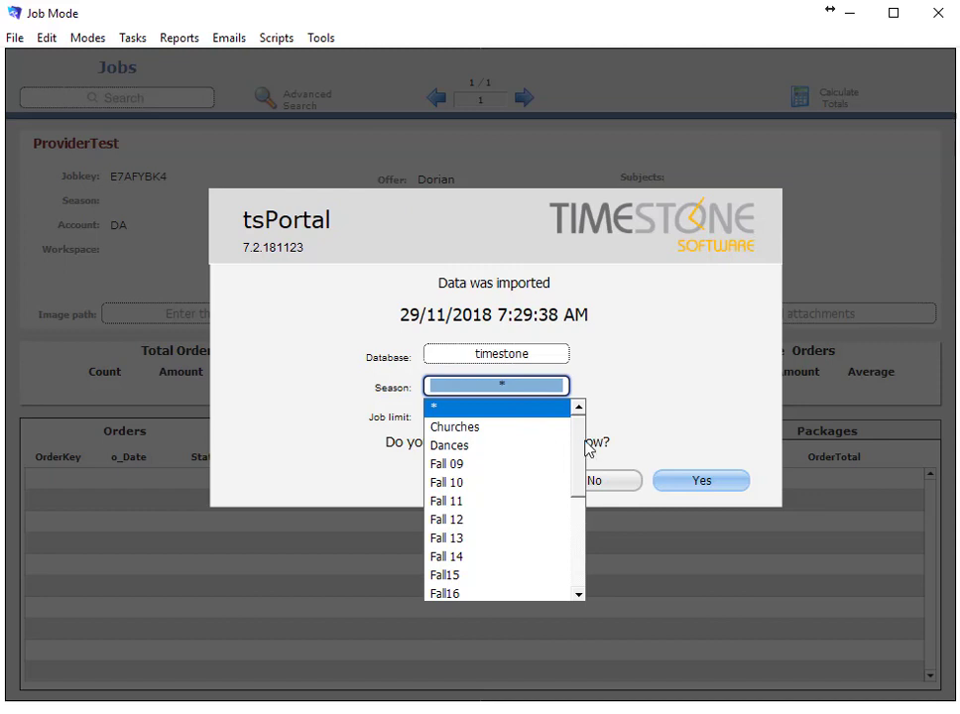
scroll(575, 505, down, 1)
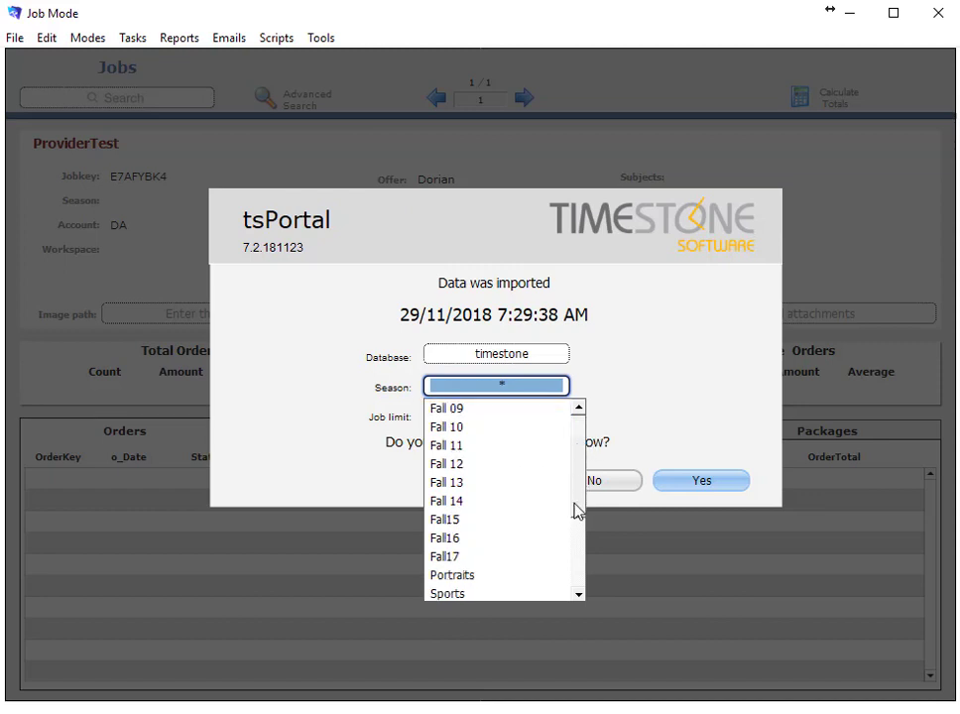
scroll(575, 505, down, 1)
click(443, 517)
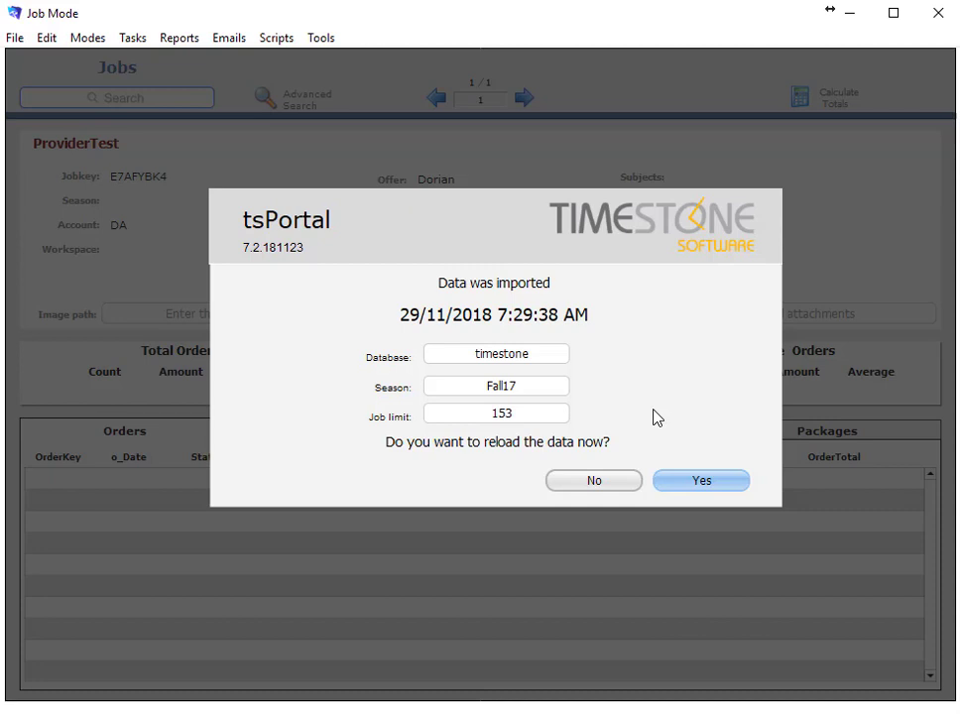
click(464, 414)
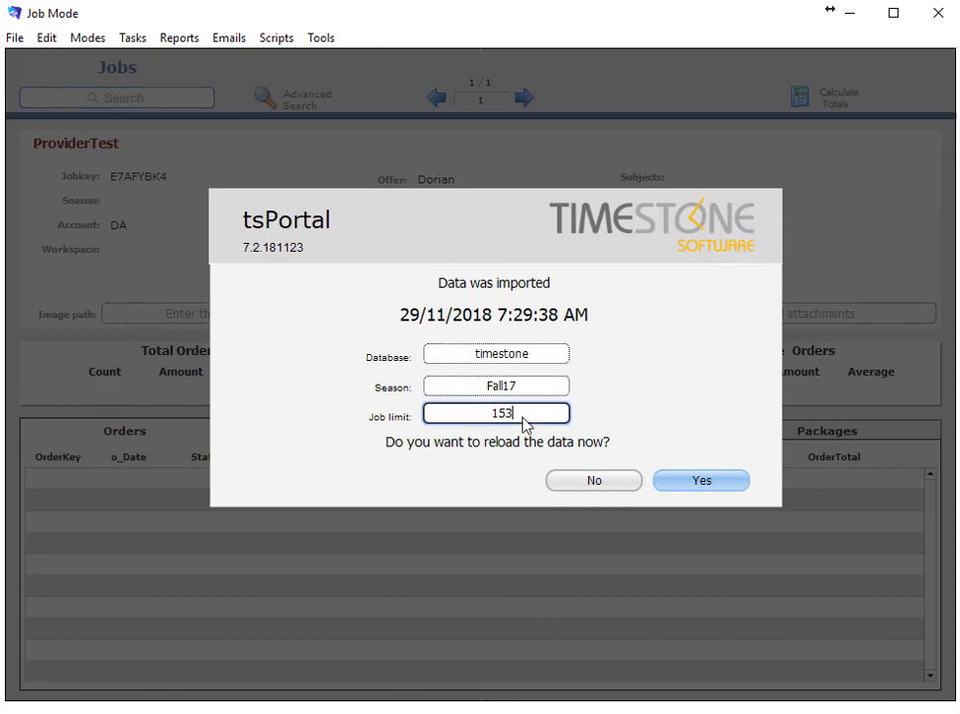
drag(523, 415, 489, 419)
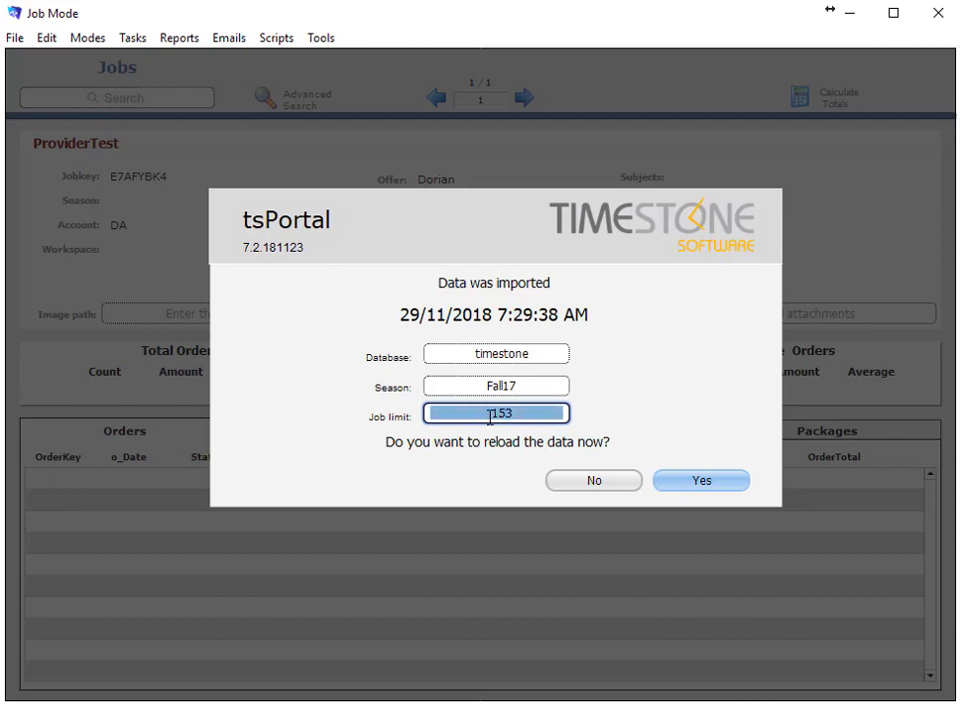
text(50)
click(701, 408)
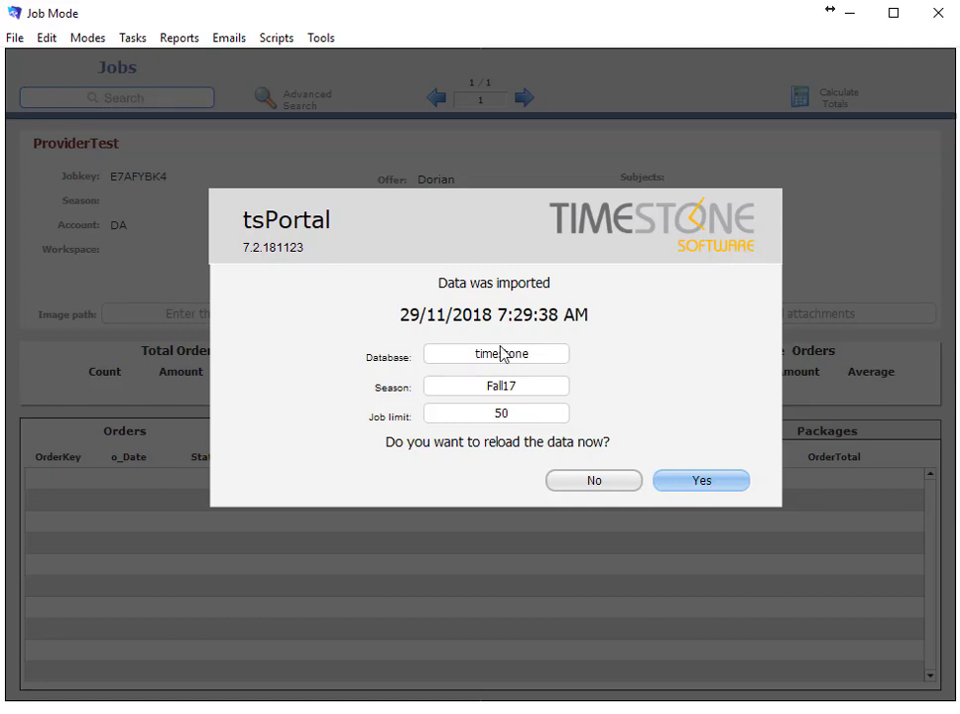
Switch the database to training, try season 2018, then set Season back to *
click(535, 367)
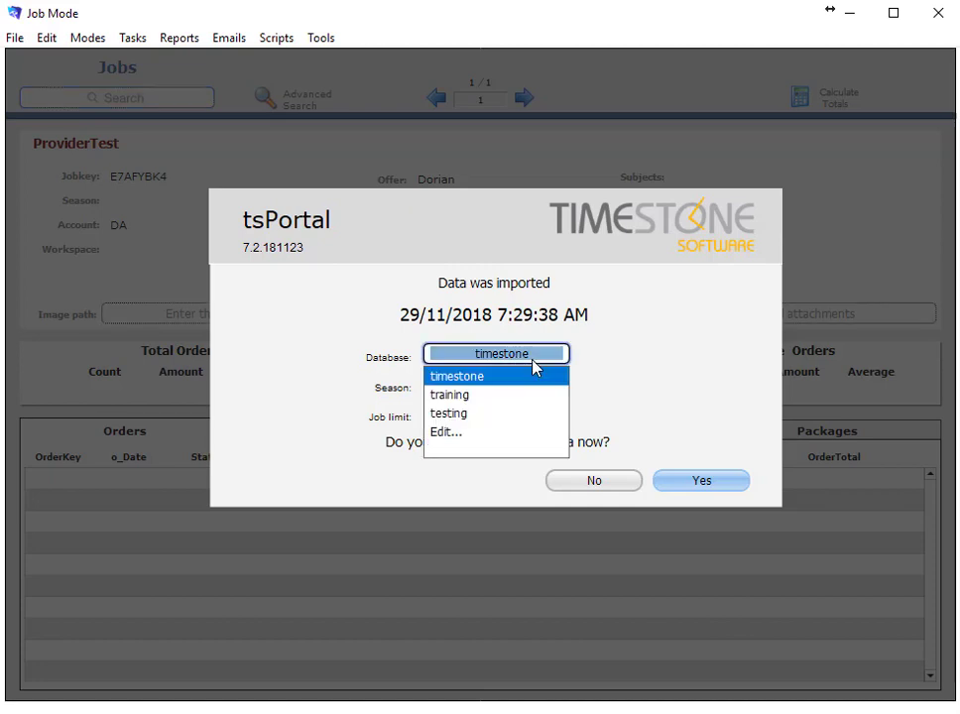
click(443, 397)
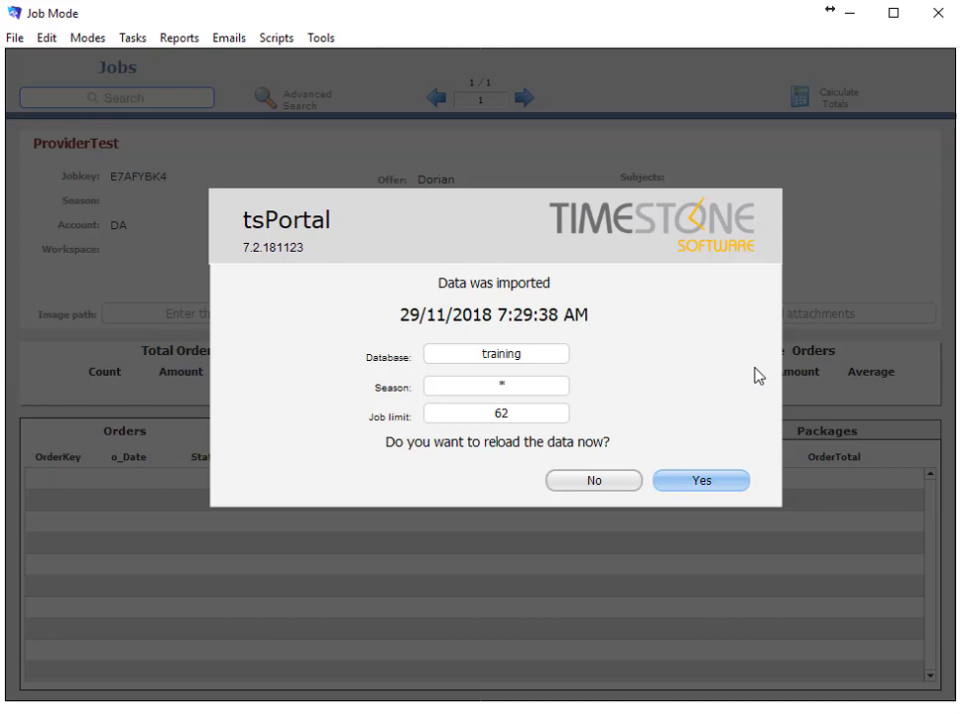
click(453, 393)
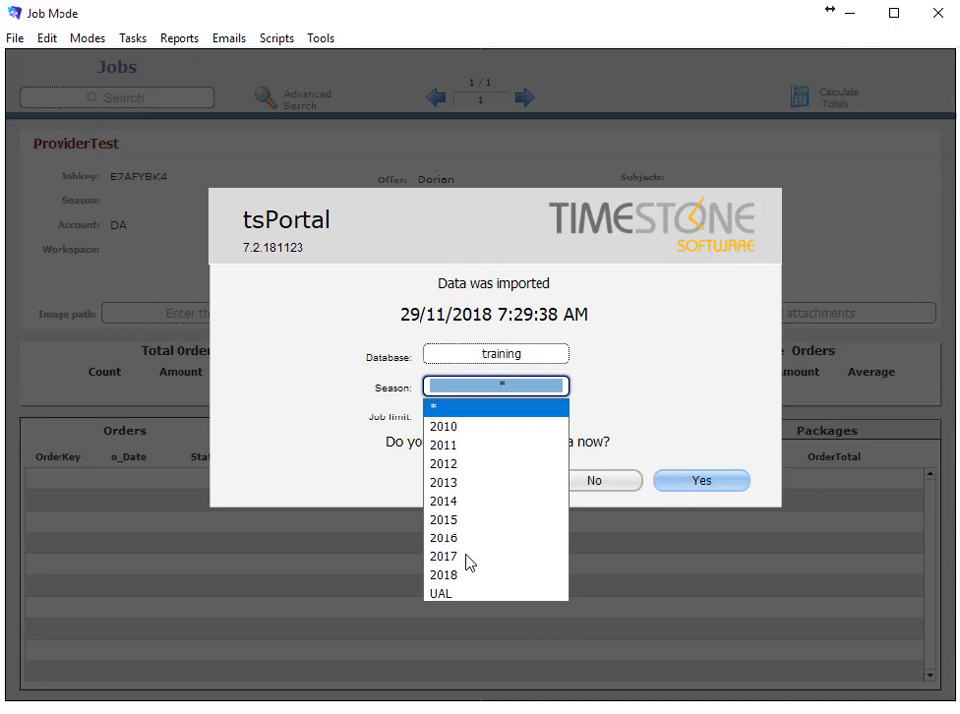
click(443, 575)
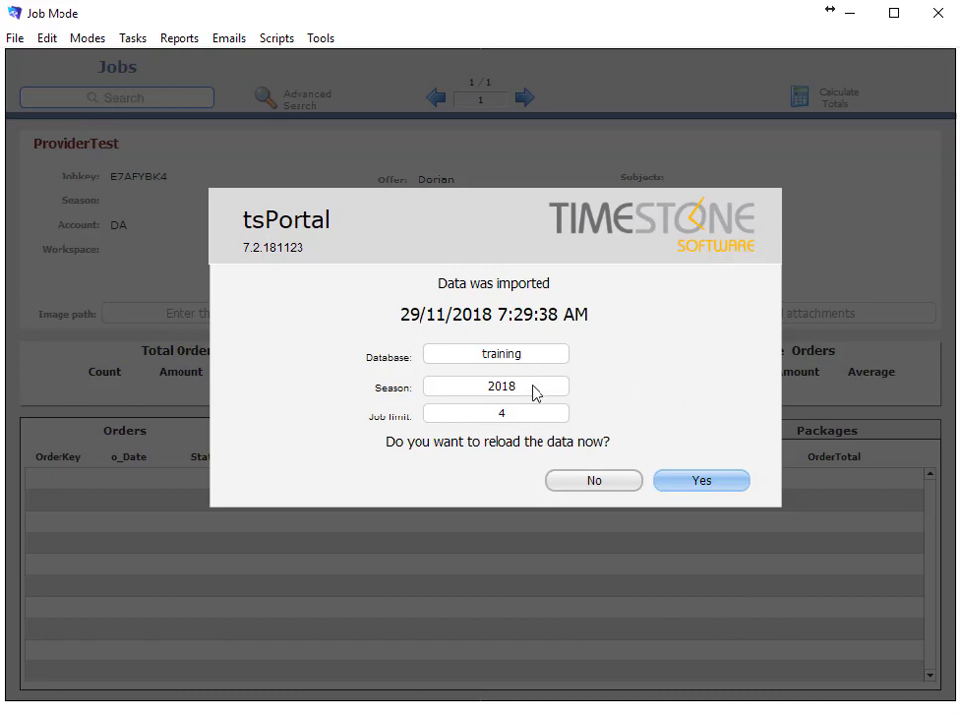
click(475, 389)
click(508, 408)
Confirm the reload with Yes, importing 62 jobs from the training database
click(680, 483)
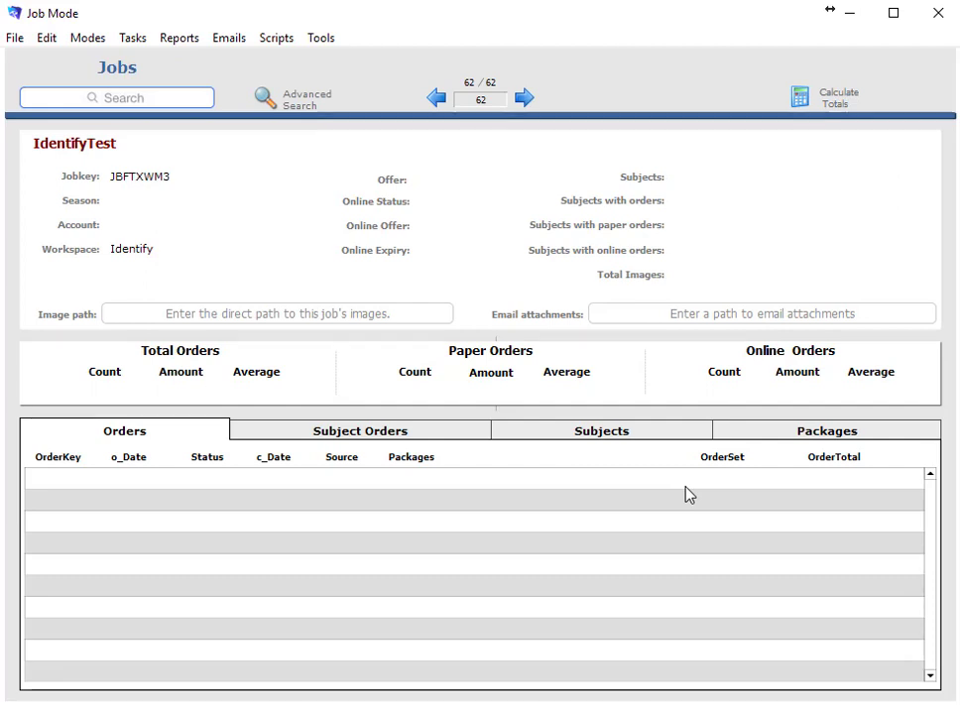
click(37, 41)
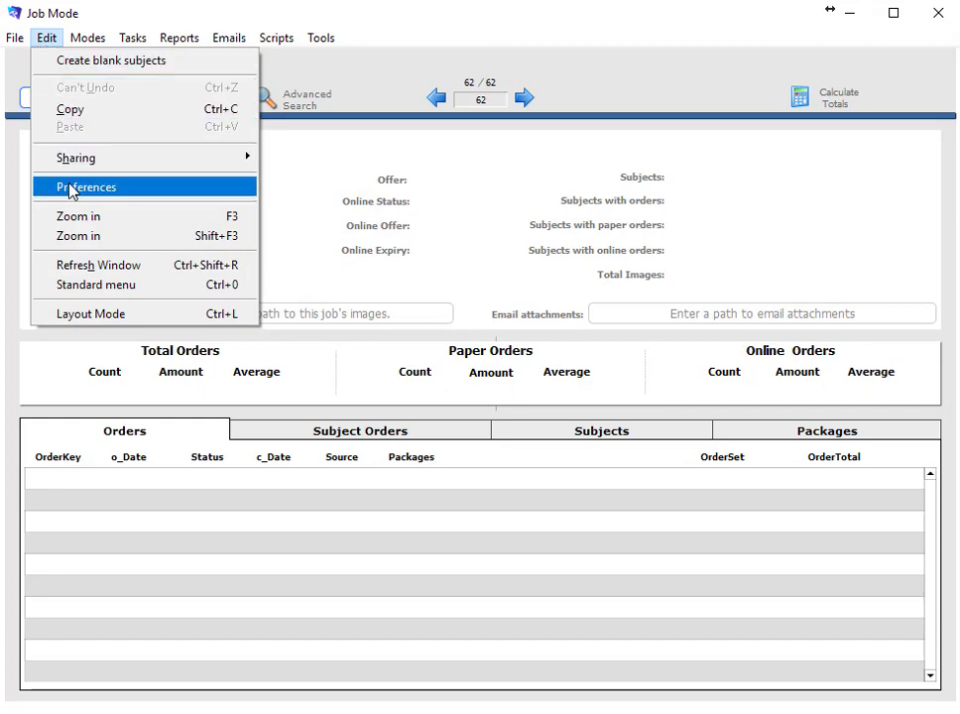
Set the import preference to Specific job using the training database, then close Preferences
click(70, 187)
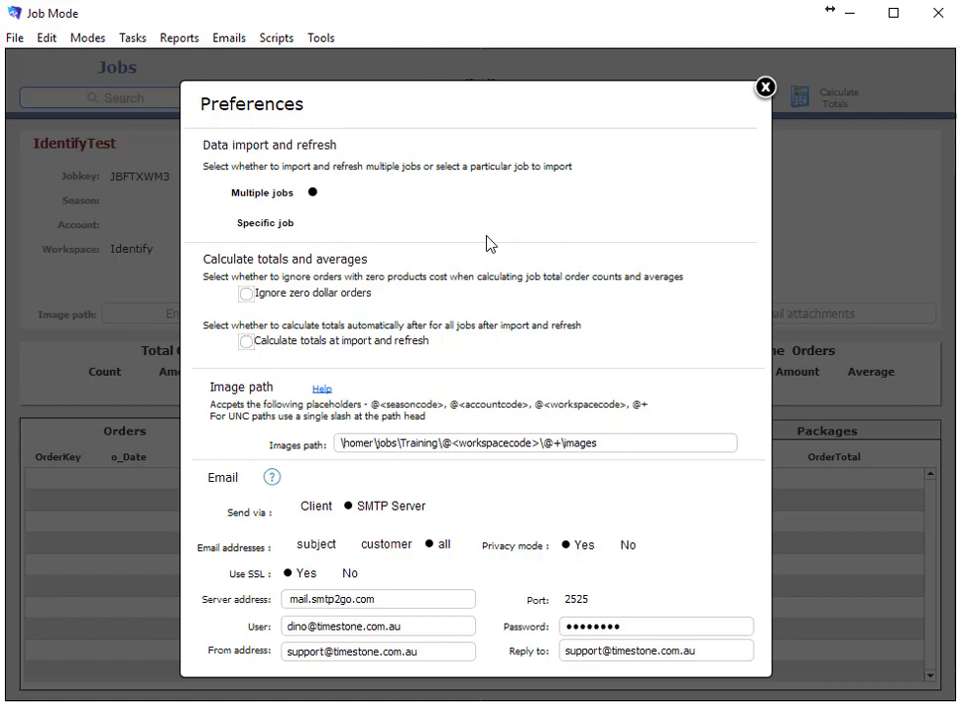
click(313, 231)
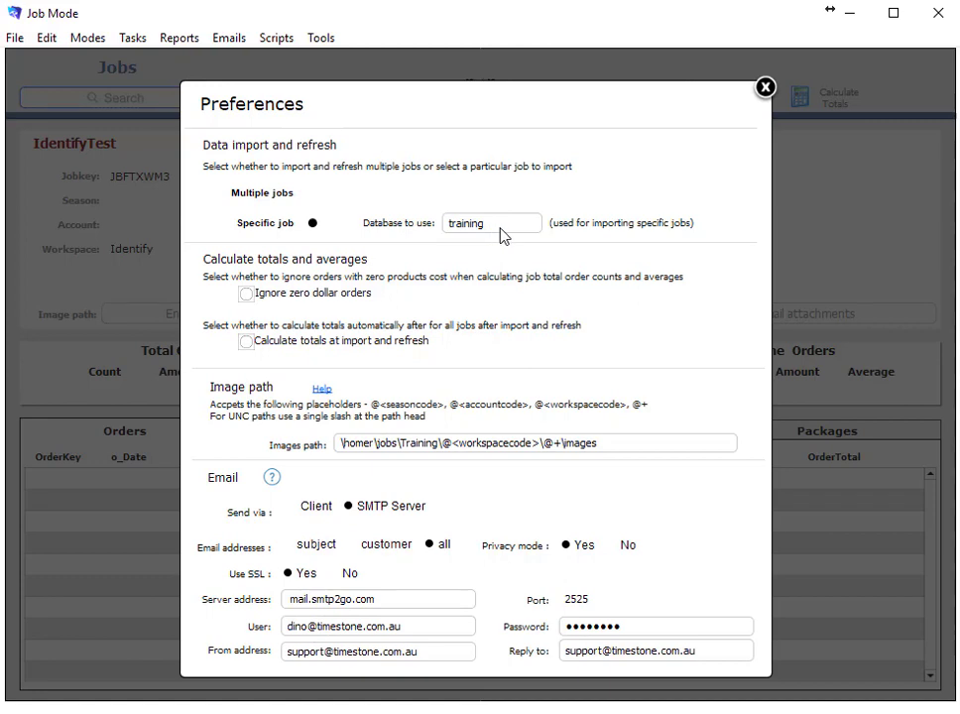
click(764, 88)
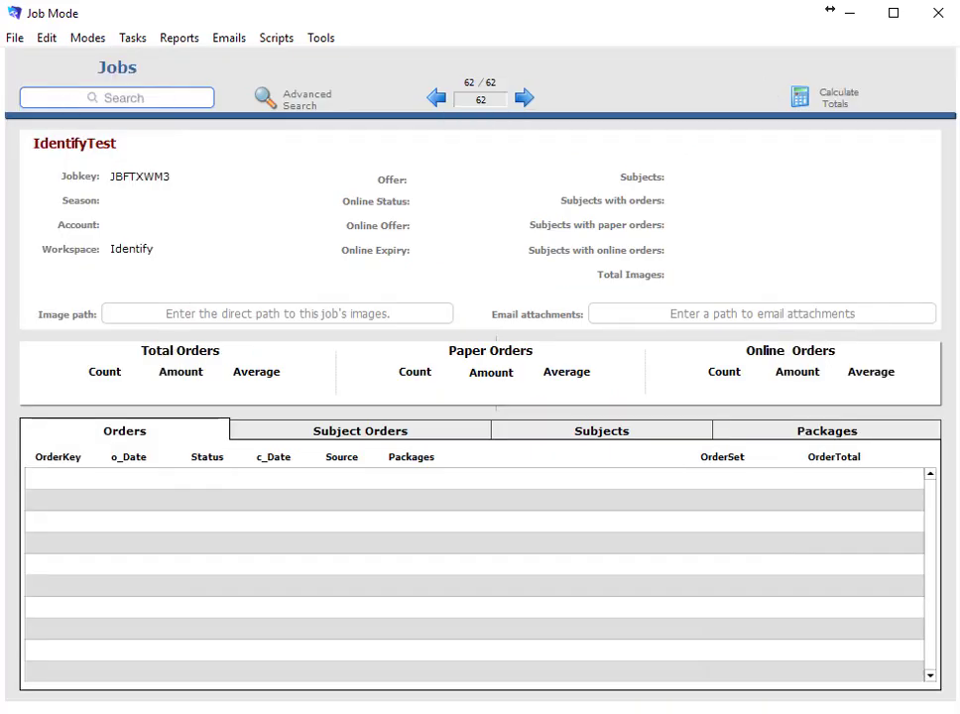
Refresh the data and import the DigitalDownload job
click(29, 38)
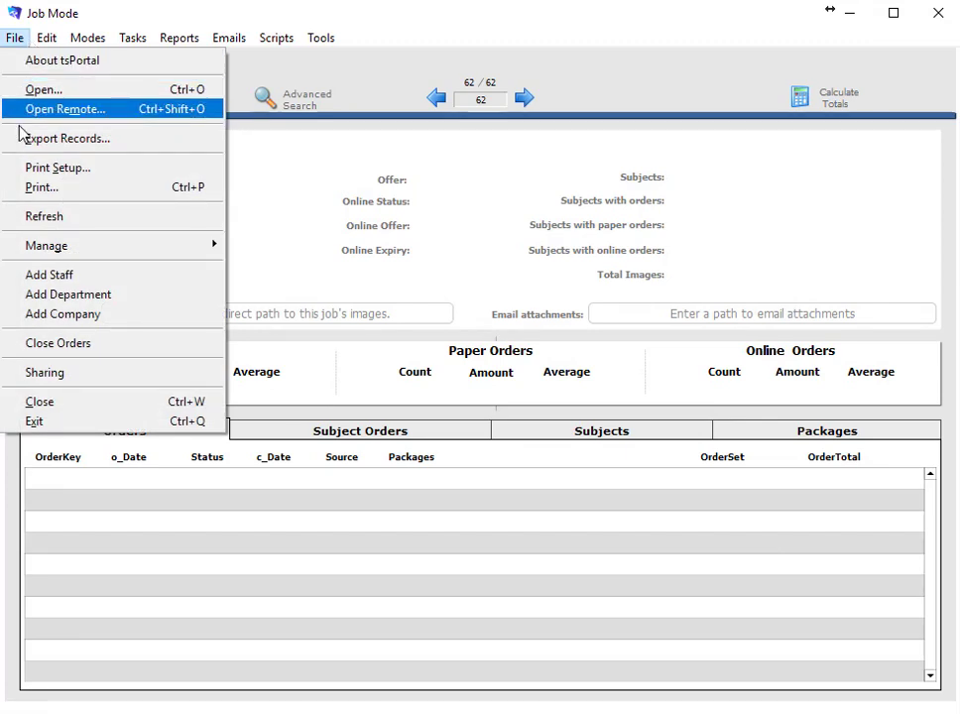
click(43, 218)
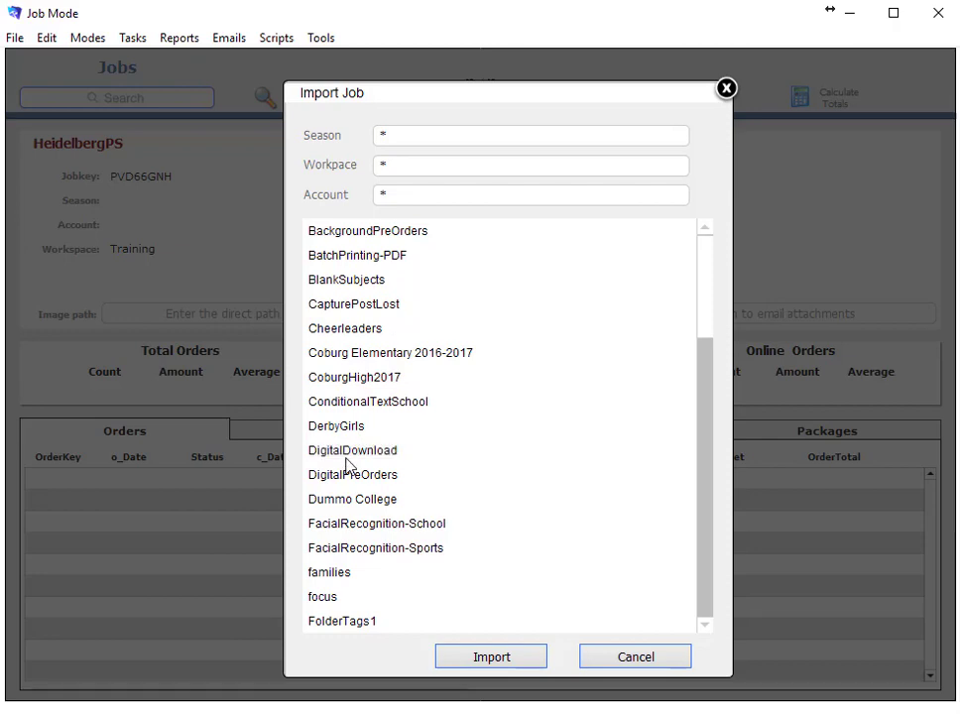
double_click(409, 452)
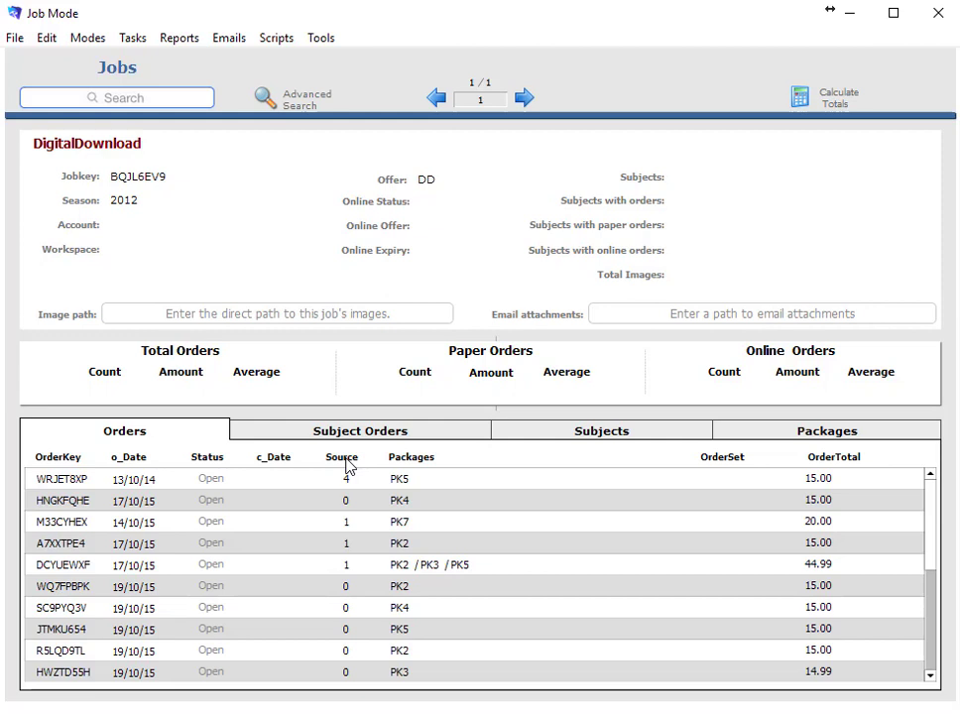
Import the families job from the Misc workspace, then dismiss the reopened import list
click(17, 40)
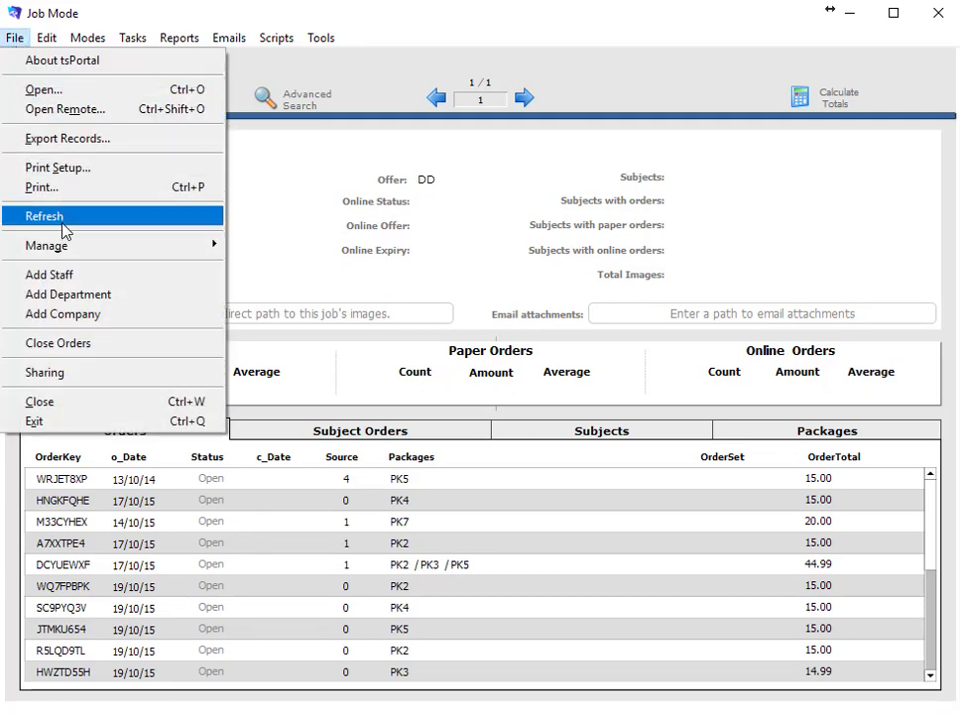
click(61, 220)
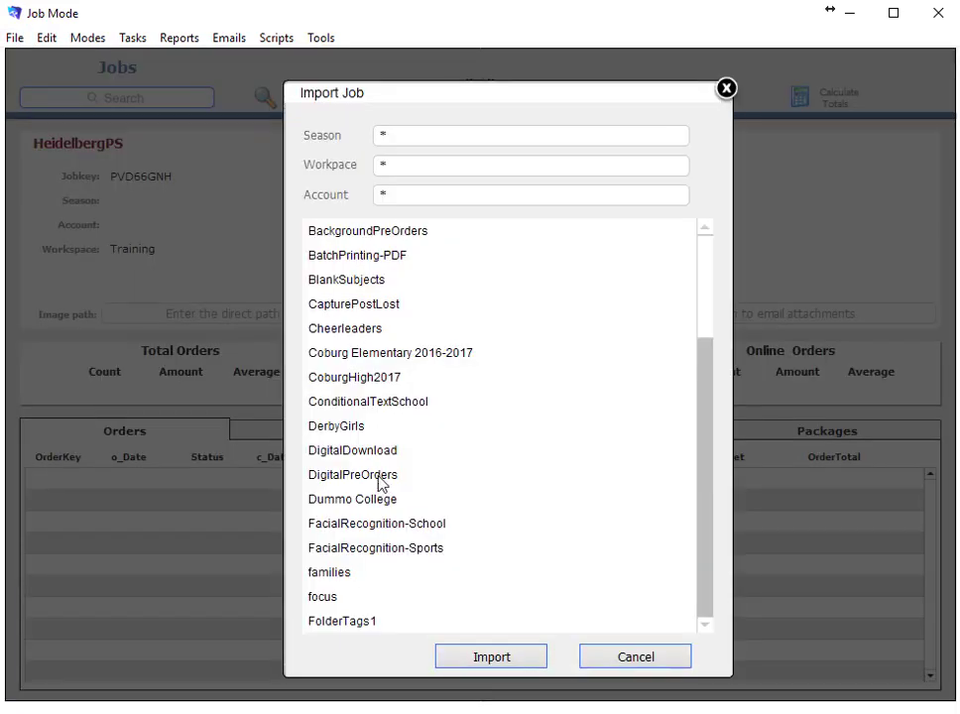
click(419, 164)
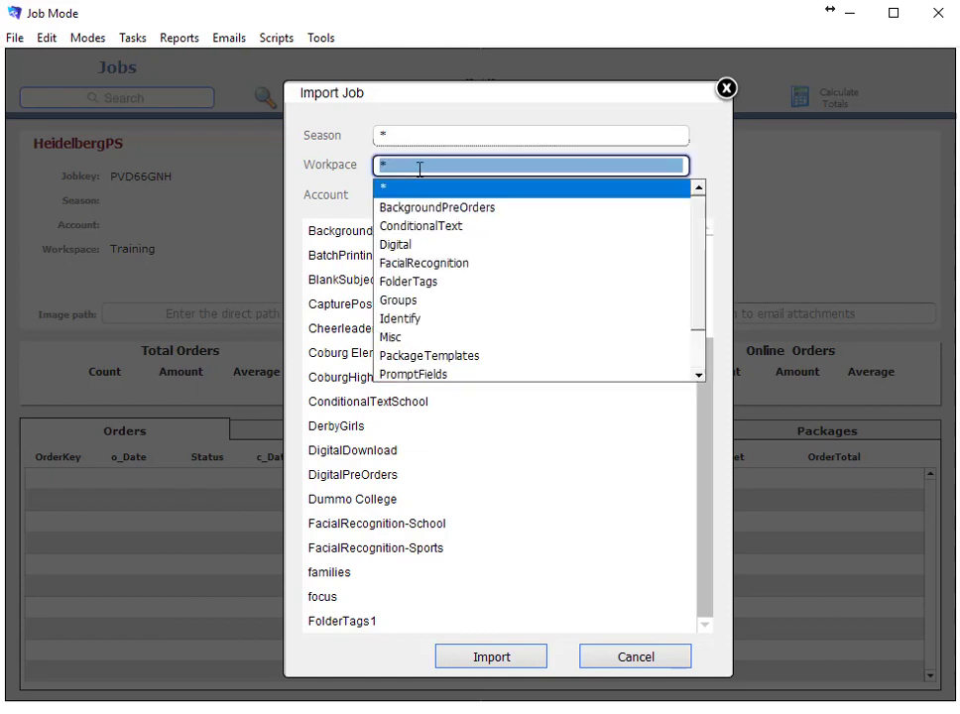
click(390, 338)
double_click(400, 306)
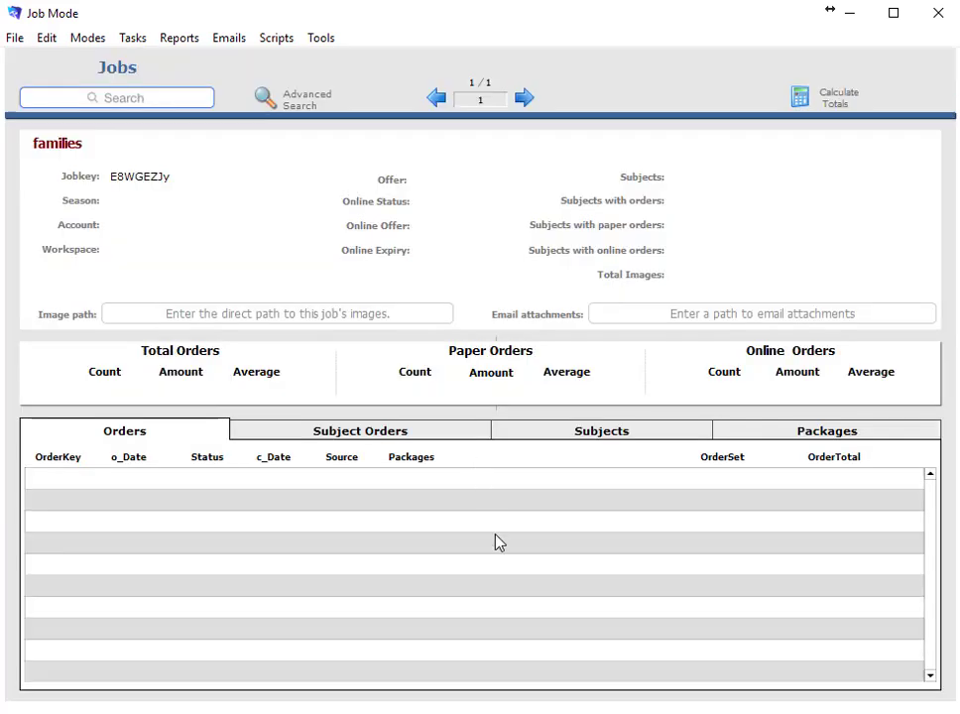
click(297, 102)
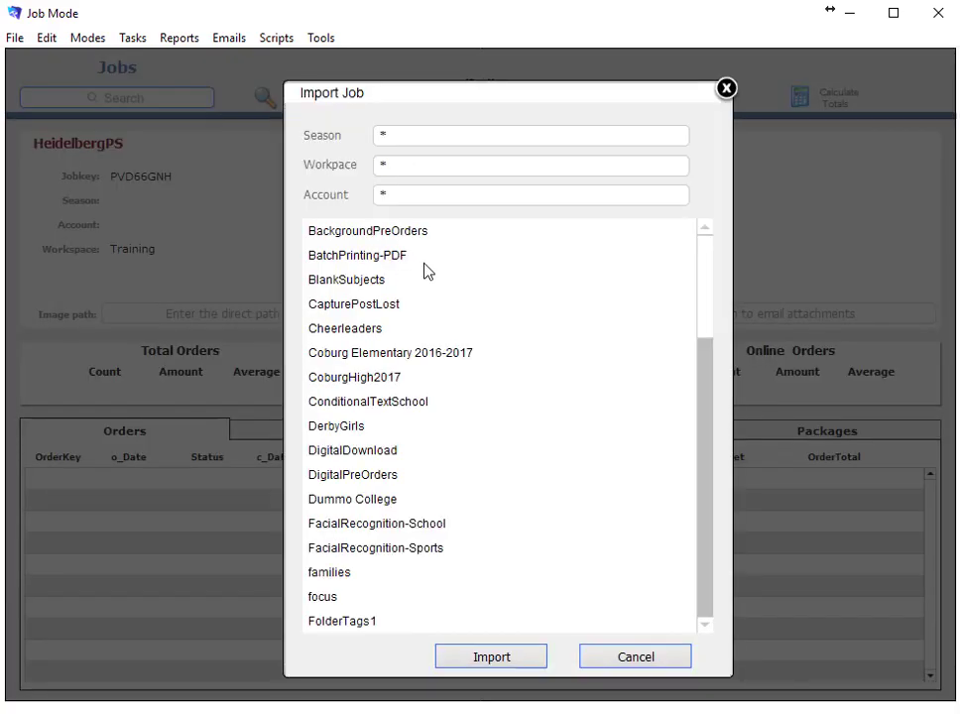
click(727, 89)
Search jobs for 'coburg' and open CoburgHigh2017 from the results
click(177, 99)
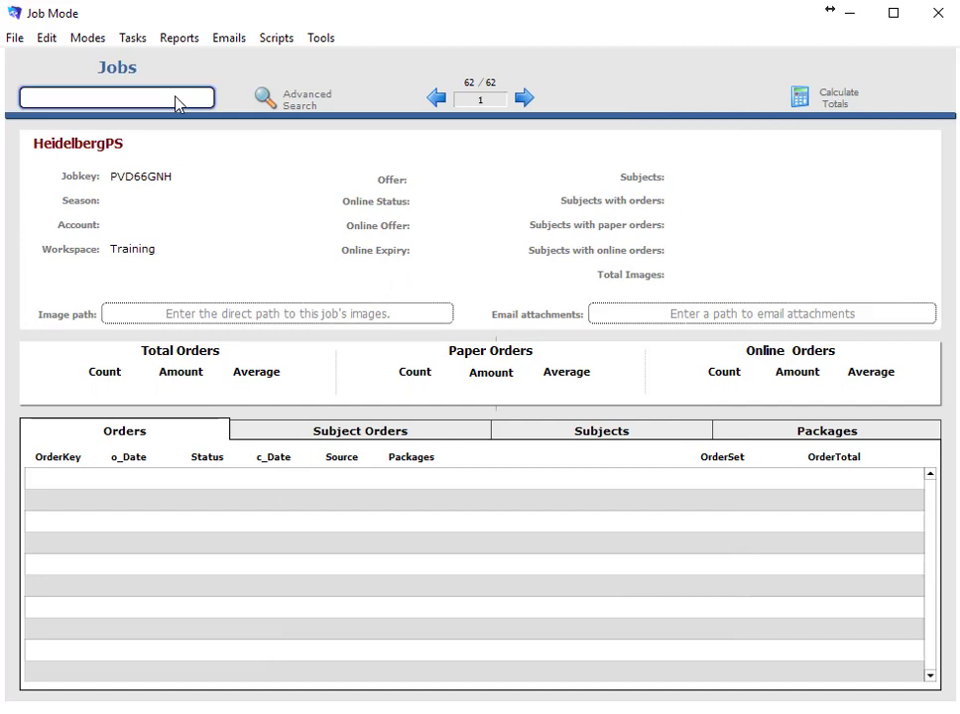
text(coburg)
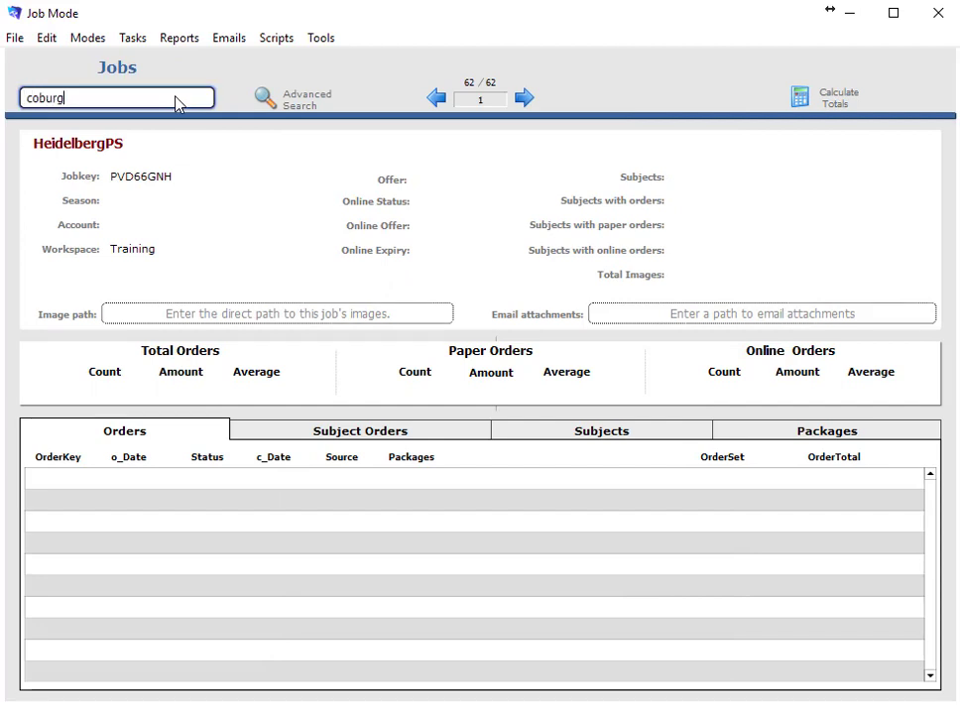
key(Return)
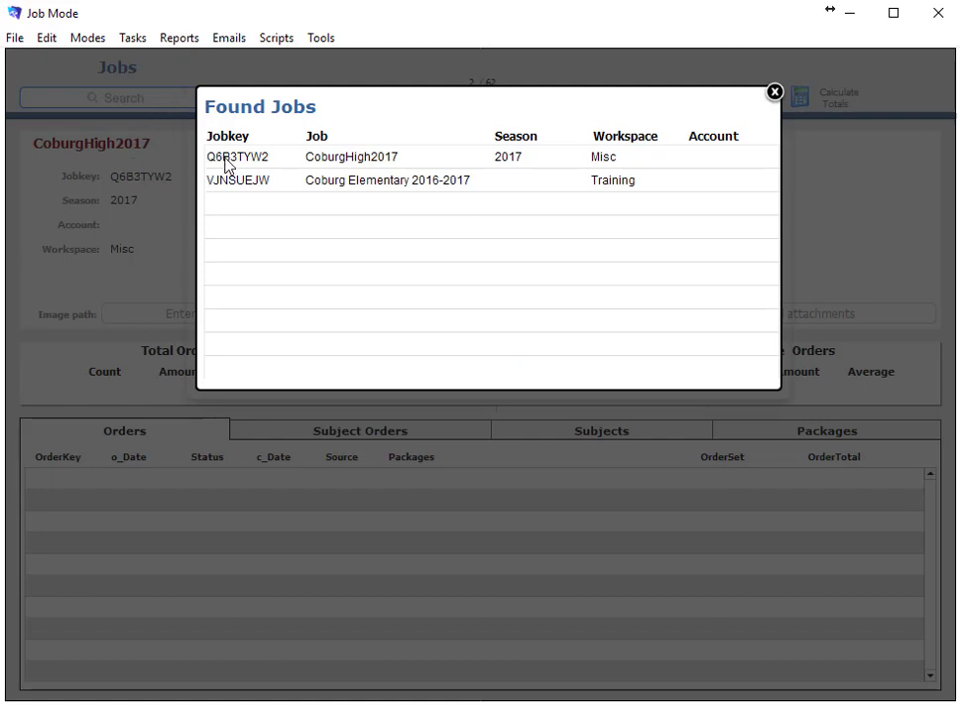
click(227, 163)
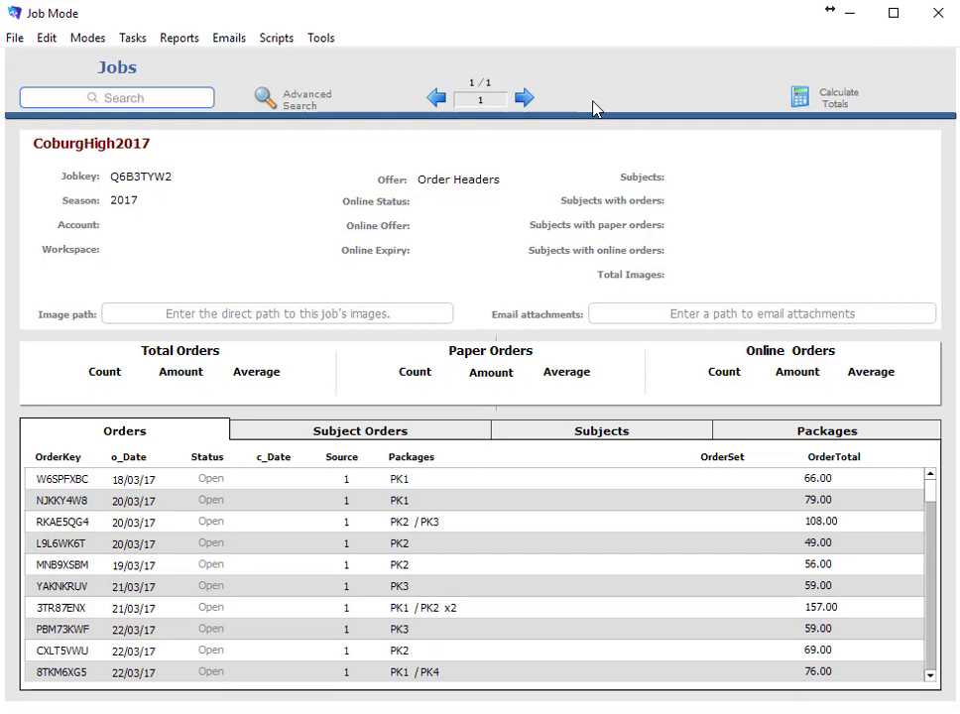
Set Preferences to import Multiple jobs instead of a single job
click(47, 38)
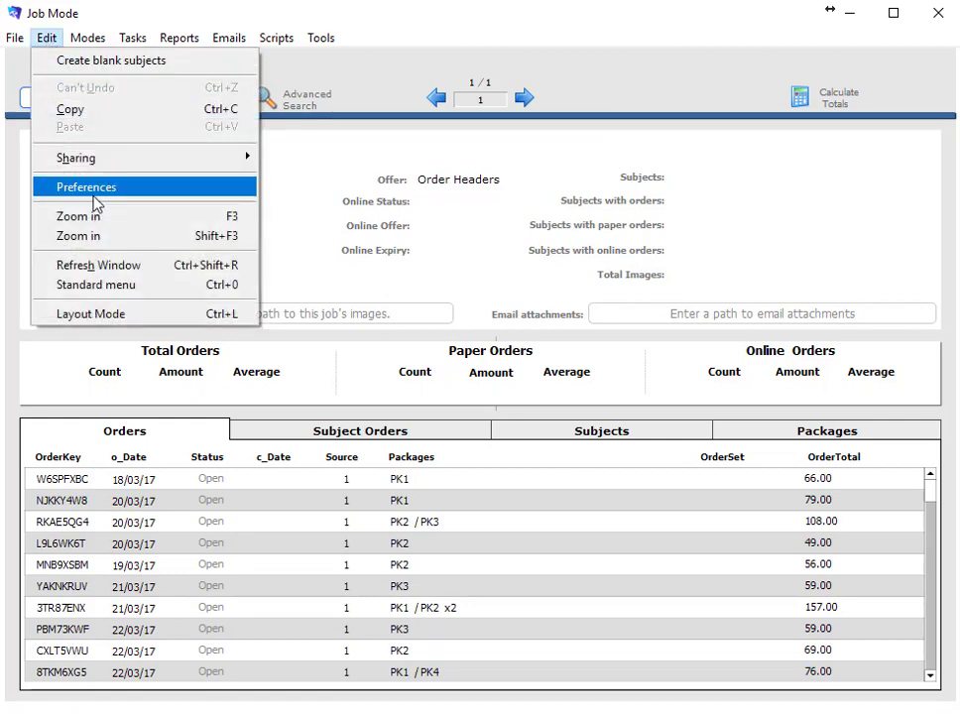
click(95, 189)
click(316, 194)
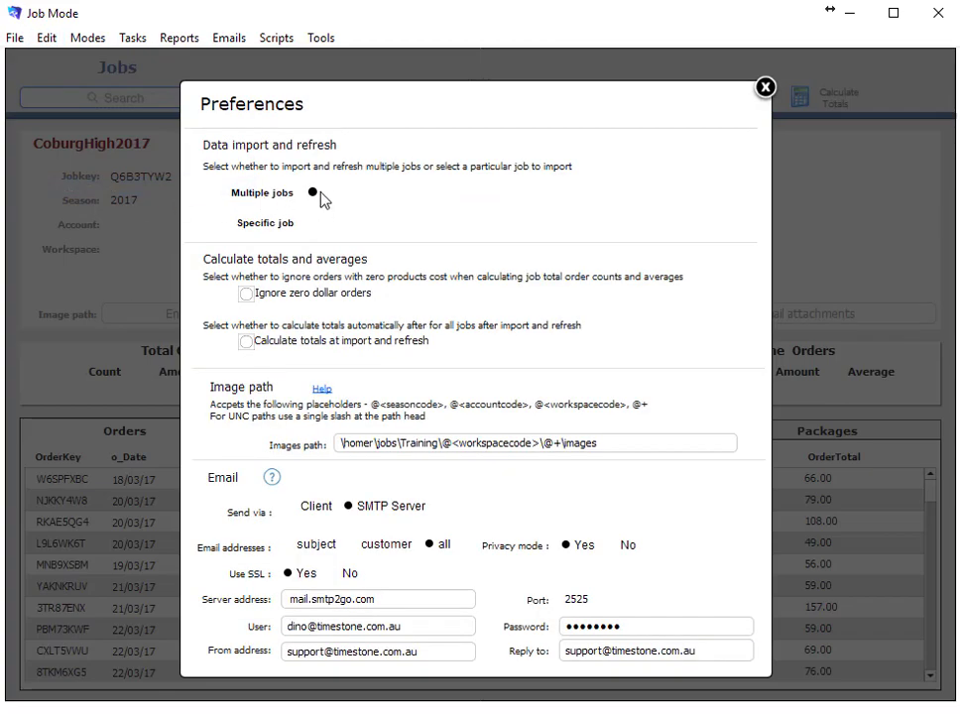
click(764, 87)
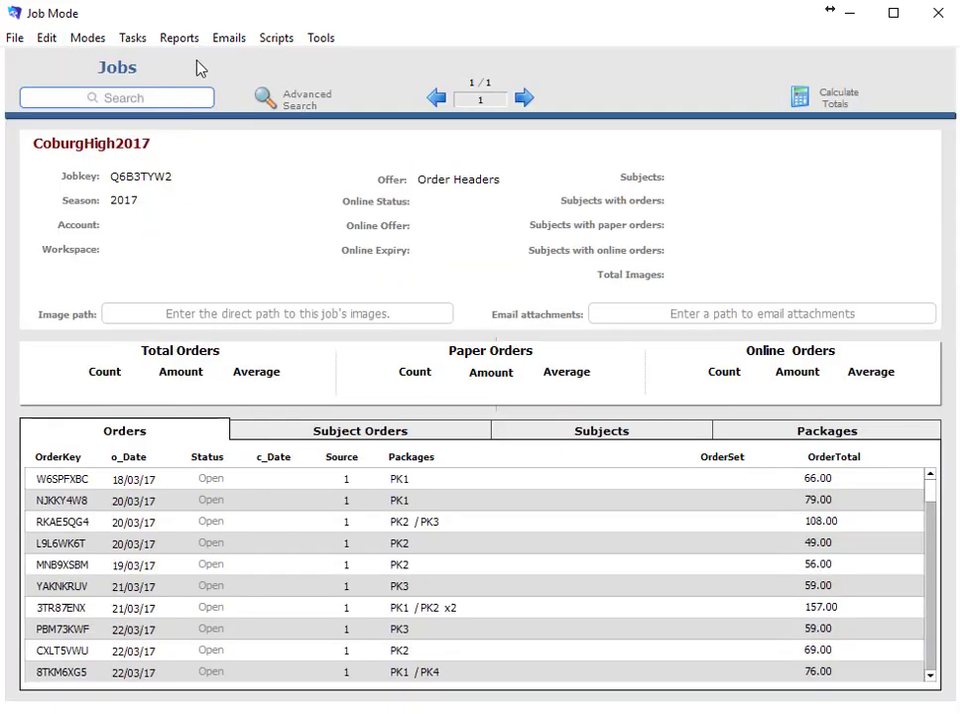
Refresh from File and confirm reloading the imported data for all 62 jobs
click(13, 35)
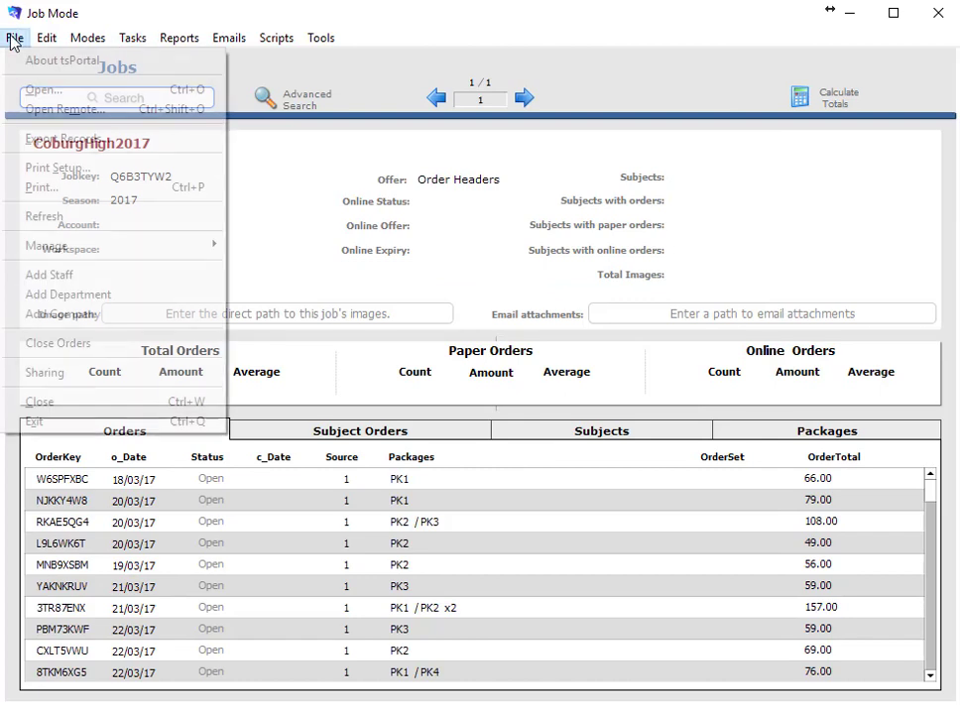
click(67, 217)
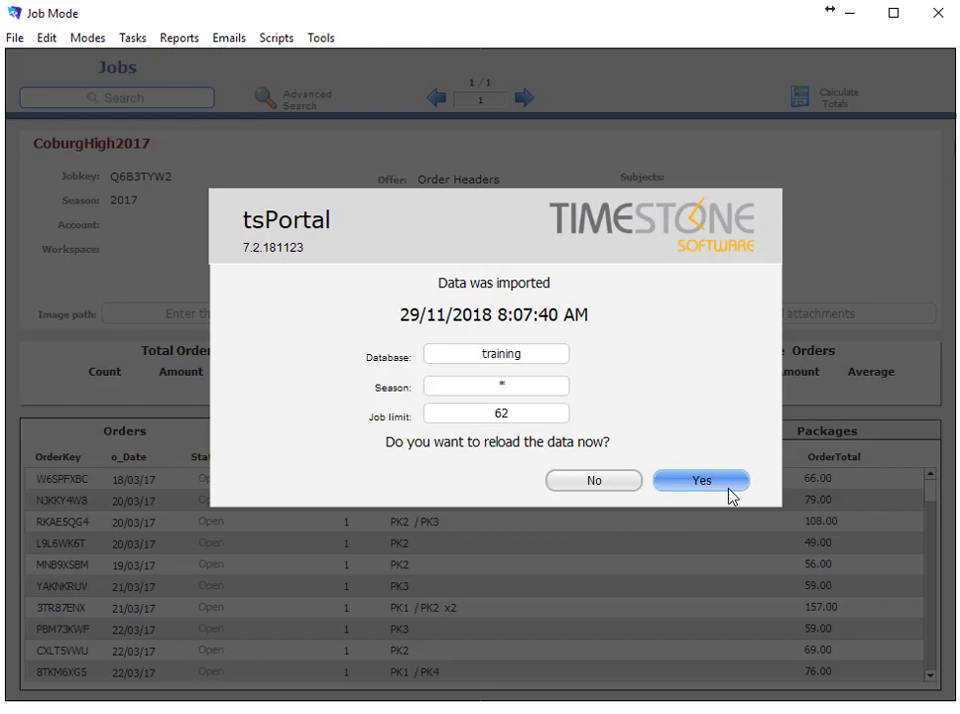
click(728, 485)
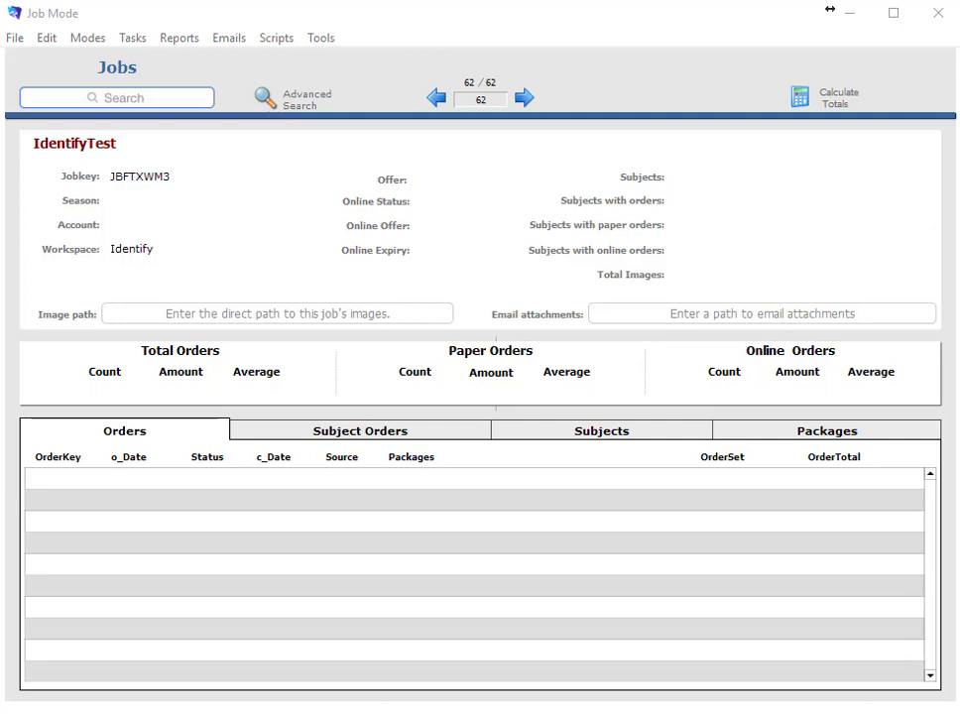
Search jobs for 'coburg', open CoburgHigh2017 and scroll its Orders list
click(85, 98)
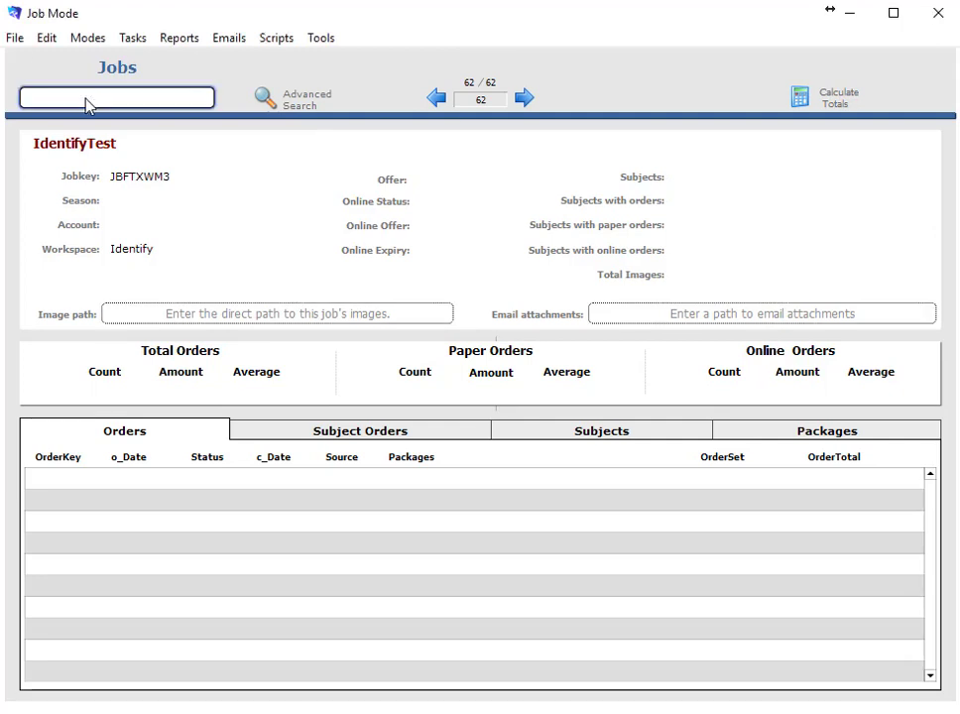
text(coburg)
key(Return)
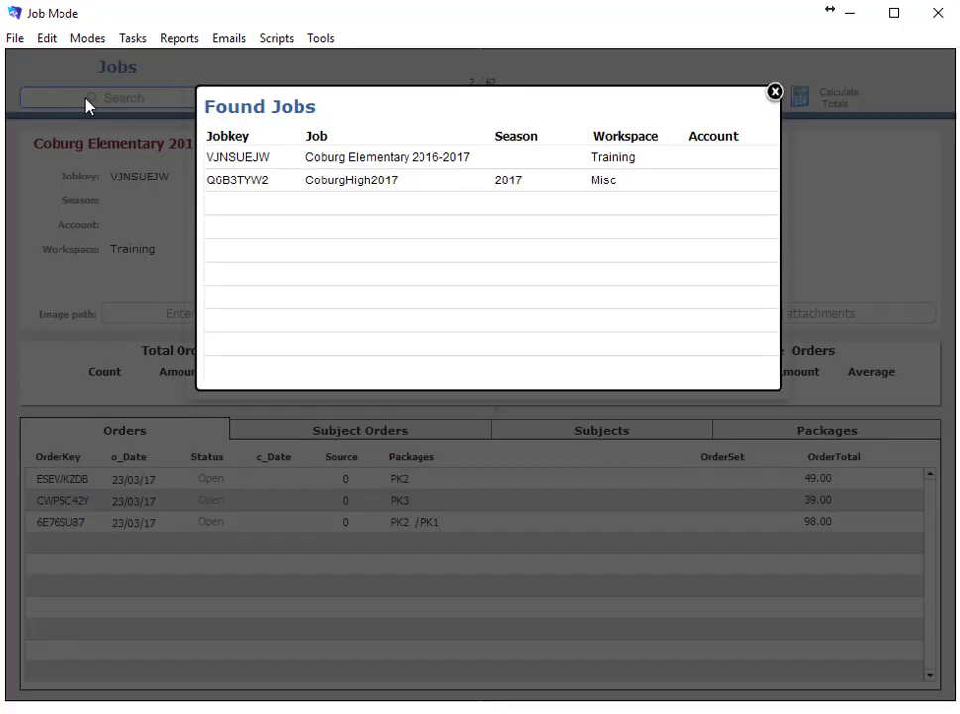
click(238, 182)
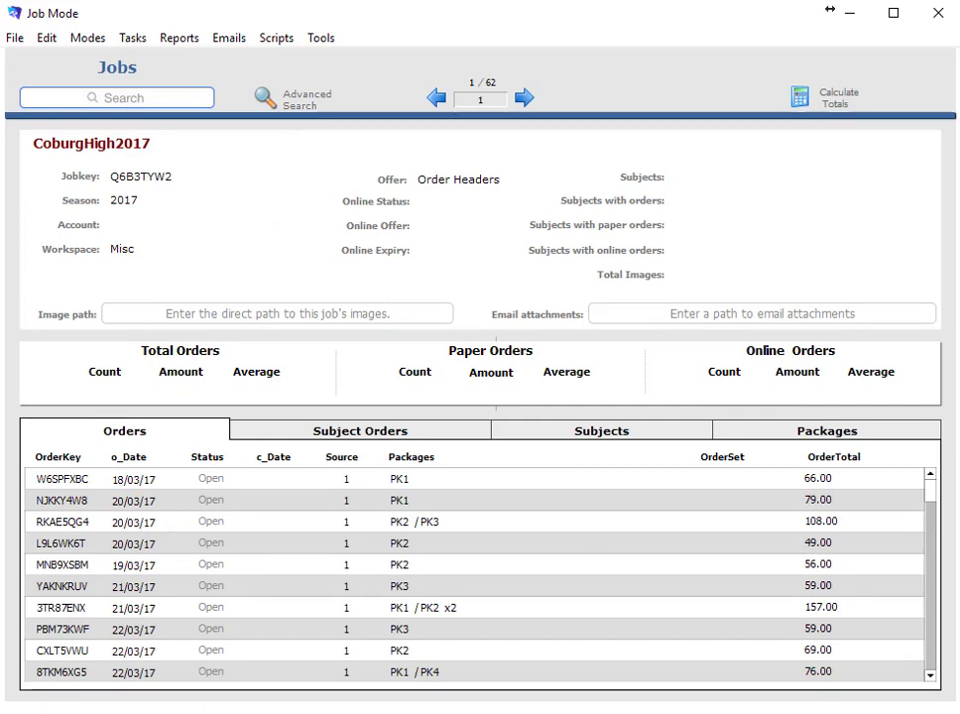
mouse_move(927, 493)
mouse_down()
mouse_move(923, 630)
mouse_move(927, 488)
mouse_up()
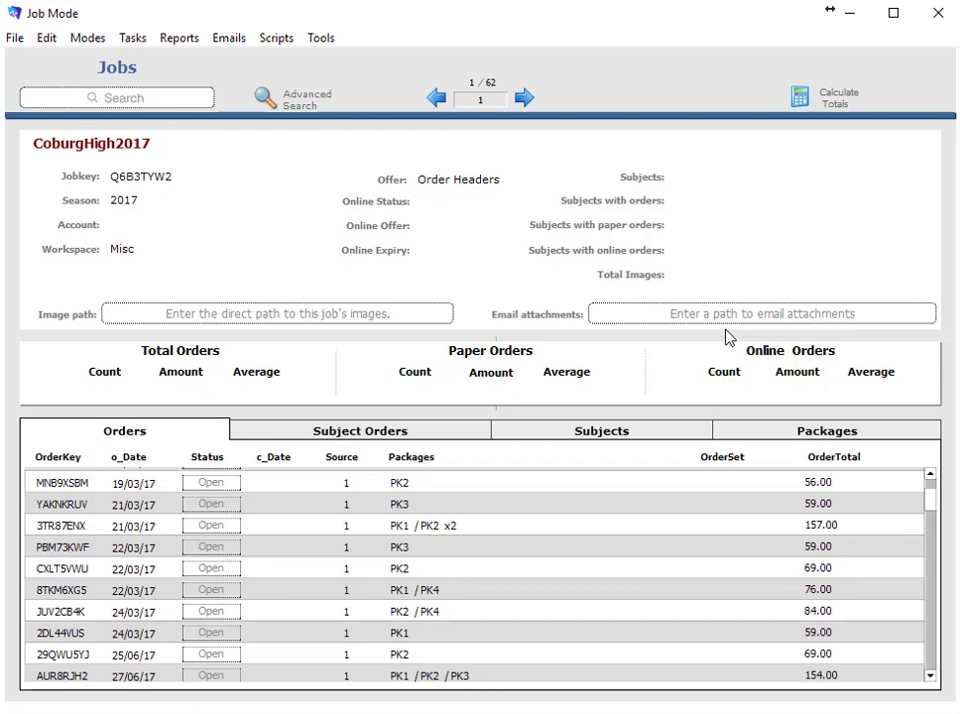
Run Calculate Totals with All selected to compute totals for every job
click(839, 108)
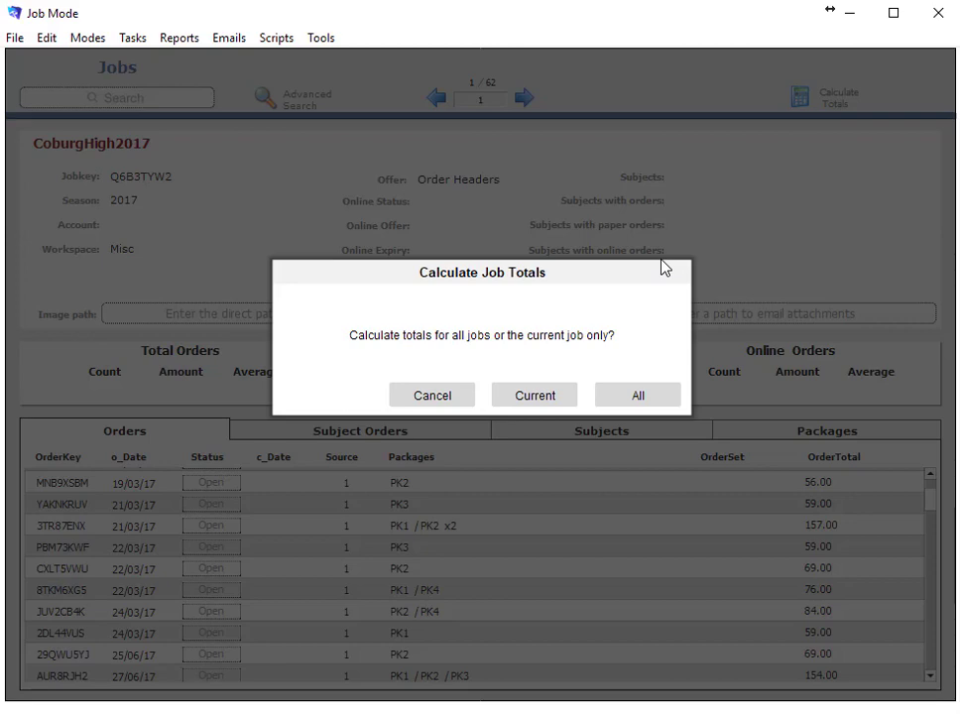
click(625, 403)
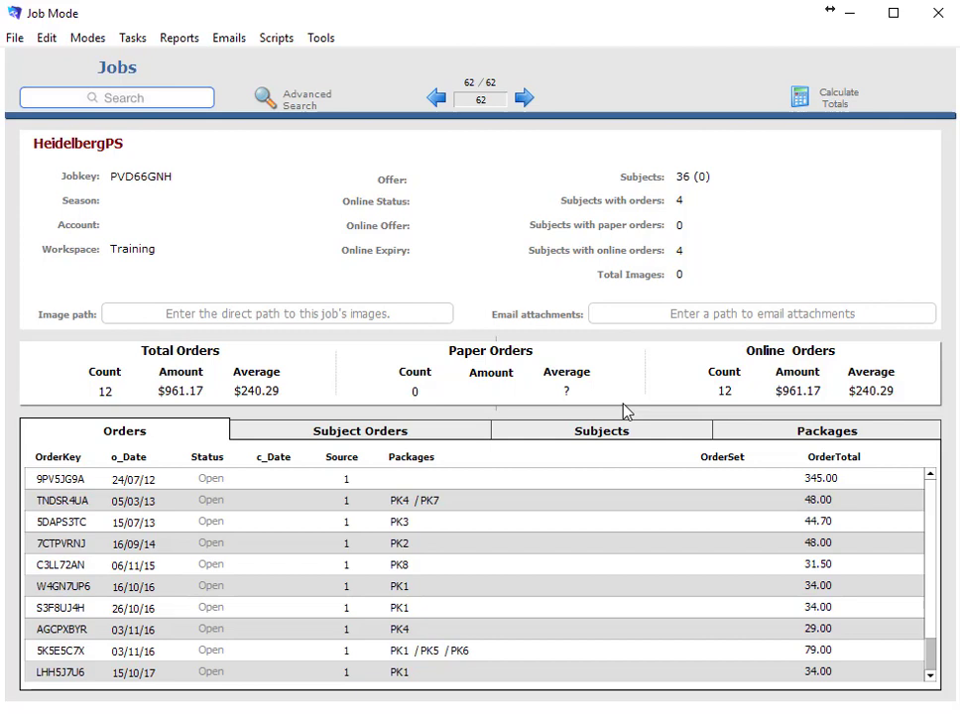
click(48, 42)
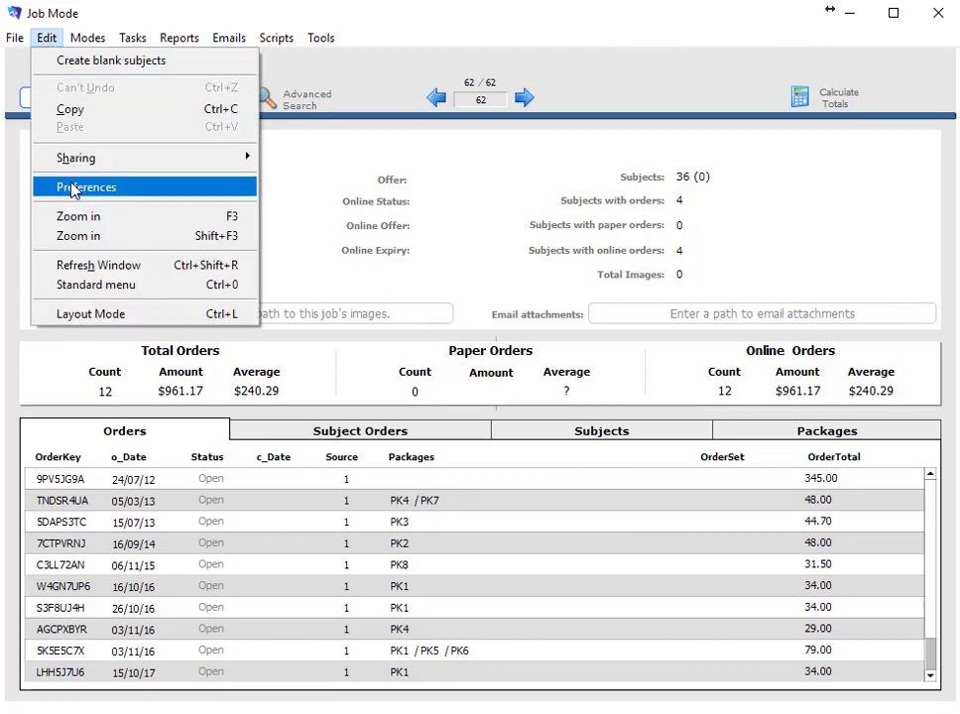
Tick 'Calculate totals at import and refresh' in Preferences
click(73, 188)
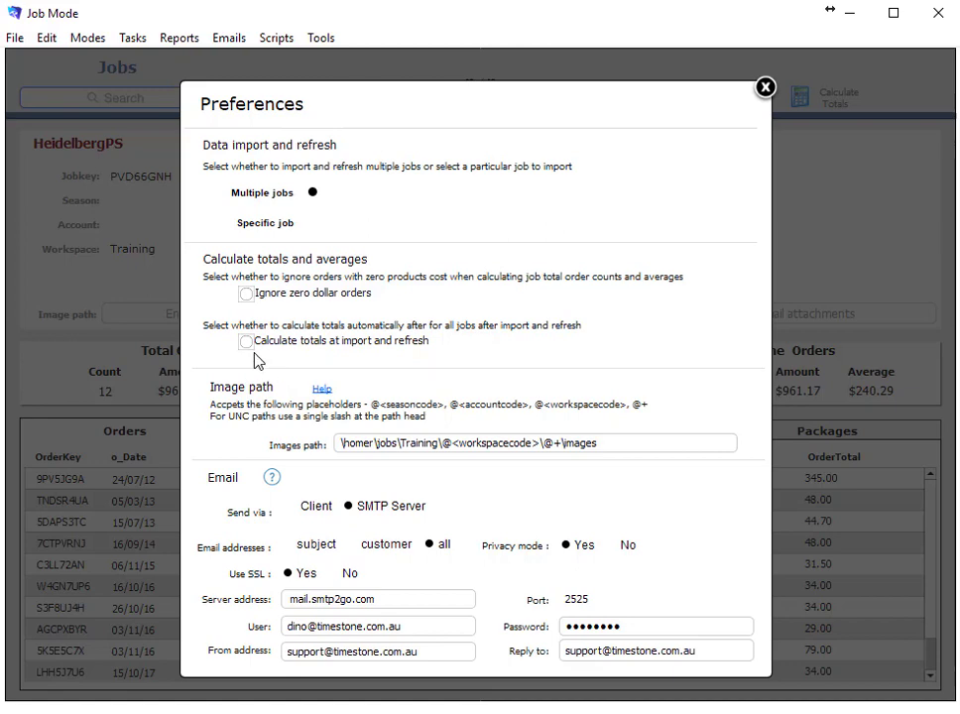
click(283, 345)
Enable 'Ignore zero dollar orders', then search 'coburg' and open CoburgHigh2017 with its 84 orders
click(281, 296)
click(774, 93)
click(149, 103)
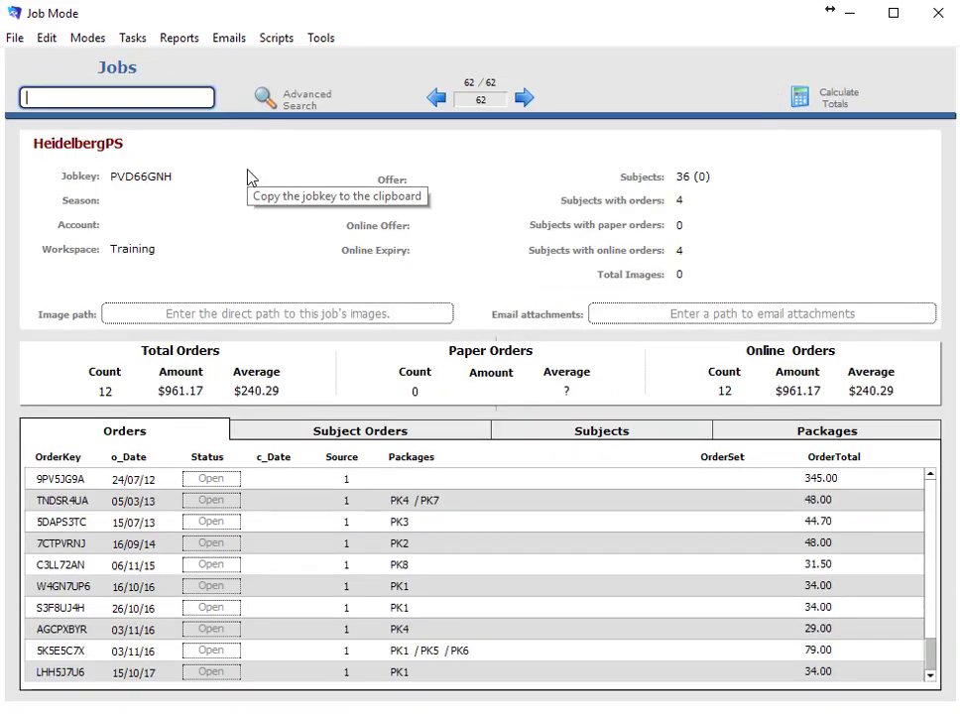
text(coburg)
key(Return)
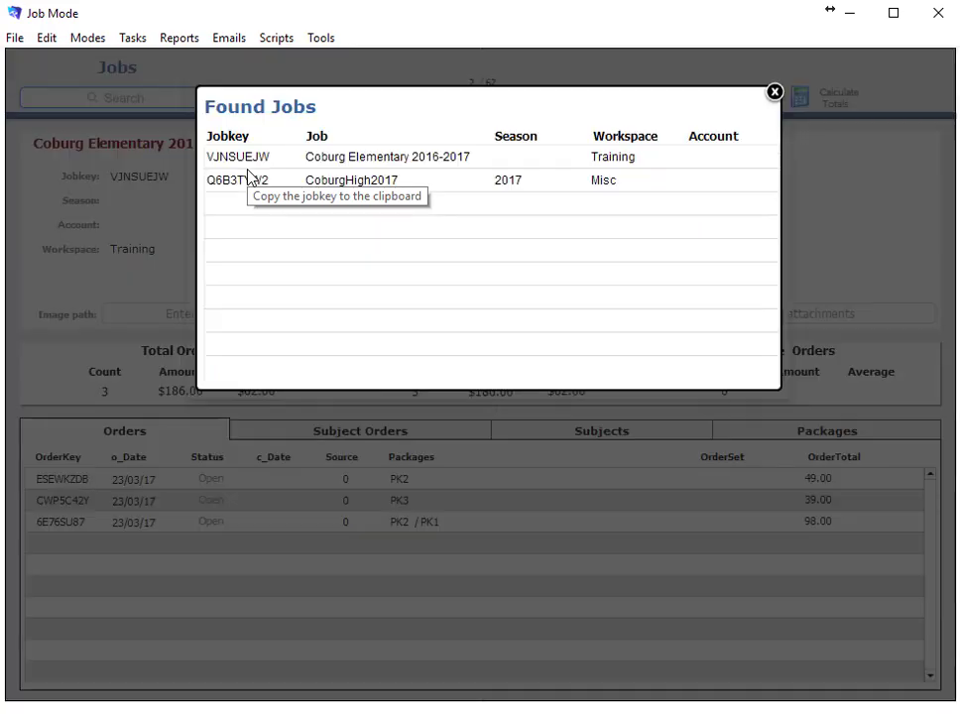
click(251, 180)
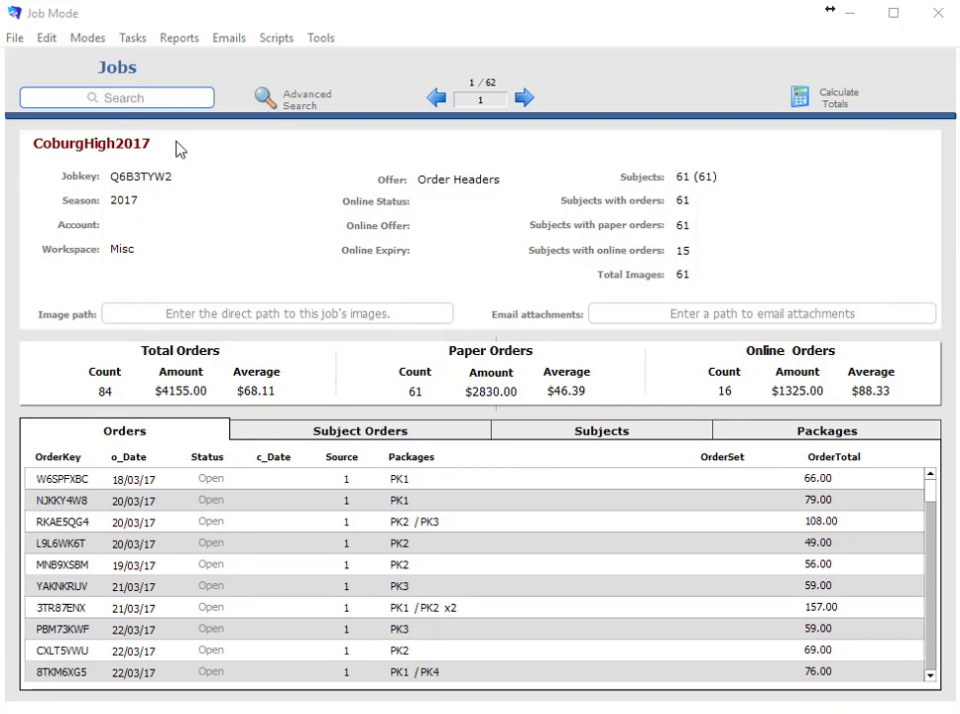
Open the Reports menu from the CoburgHigh2017 job
click(190, 41)
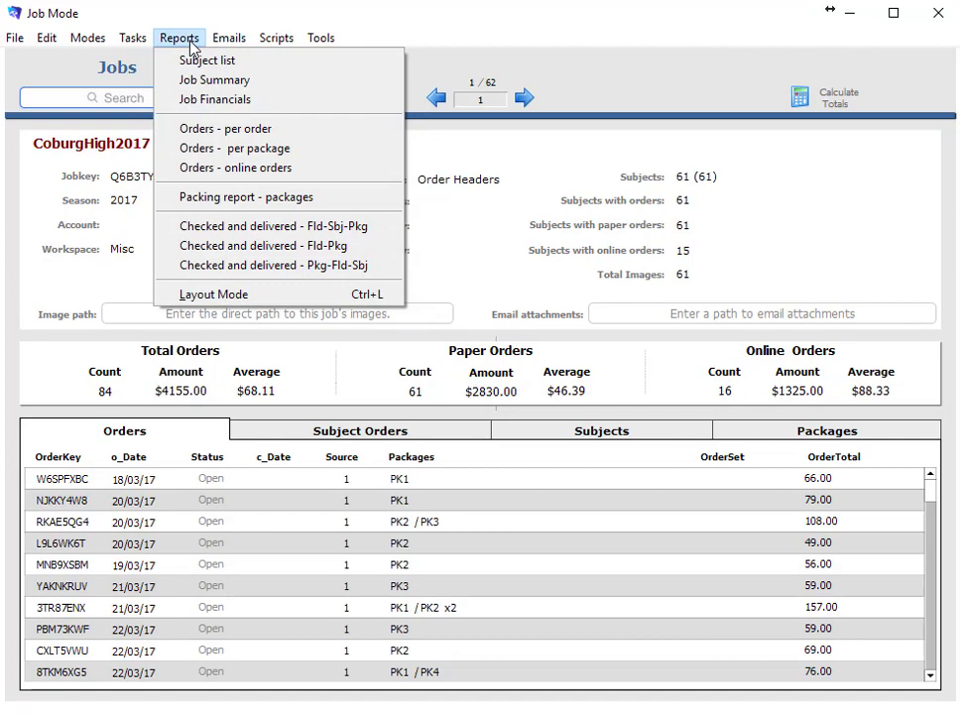
Open the Job Financials report and clear it into Find mode for a criteria search
click(190, 99)
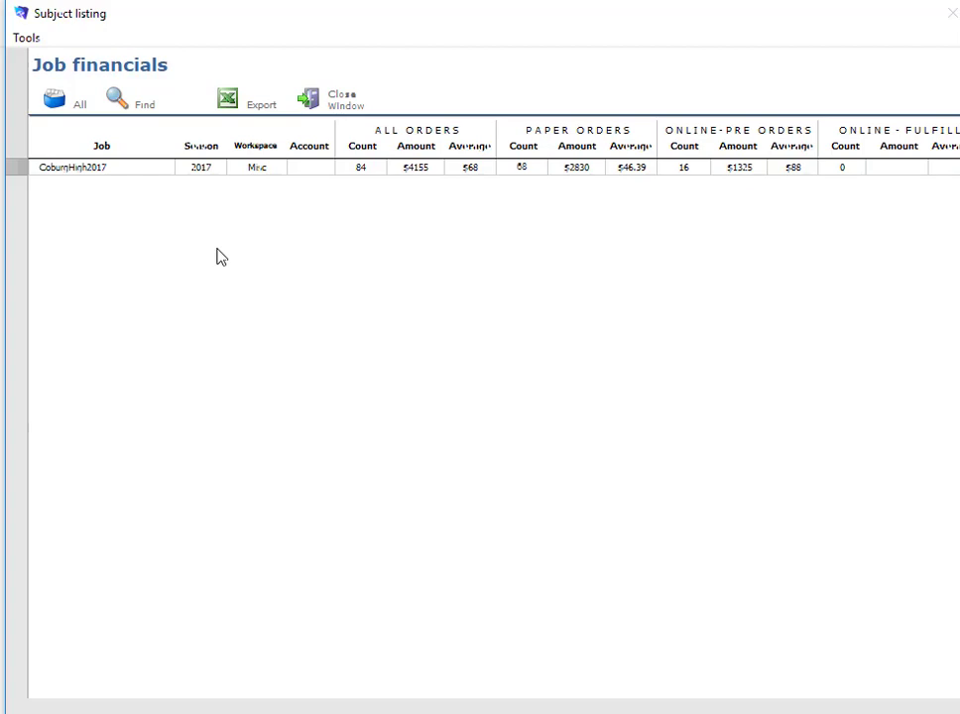
click(131, 114)
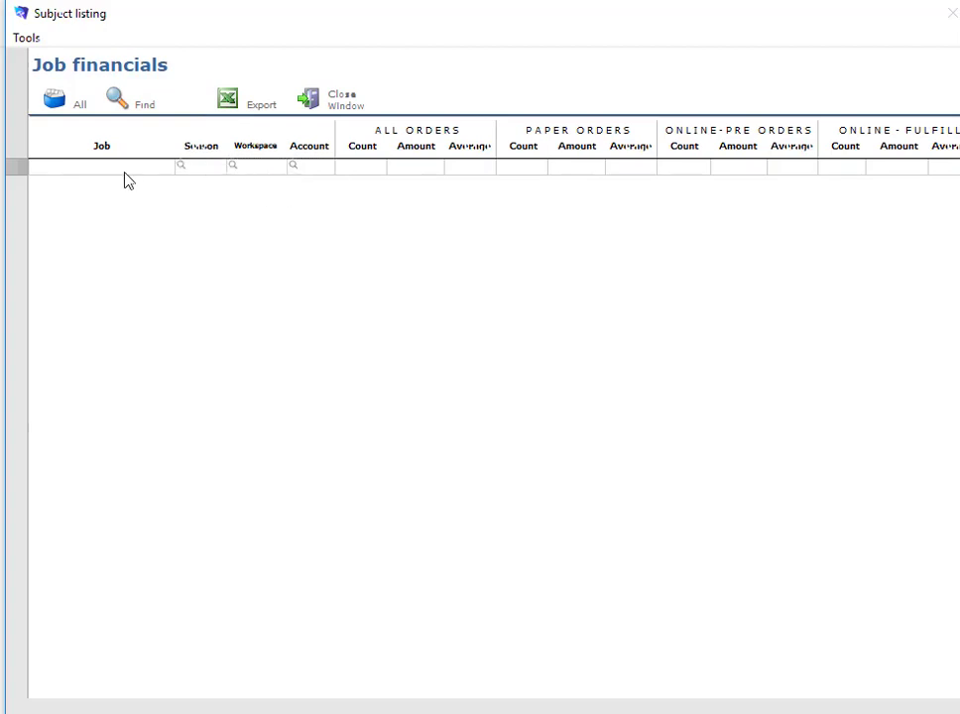
Search Job financials for season 2017 jobs, then close the report back to CoburgHigh2017
click(198, 171)
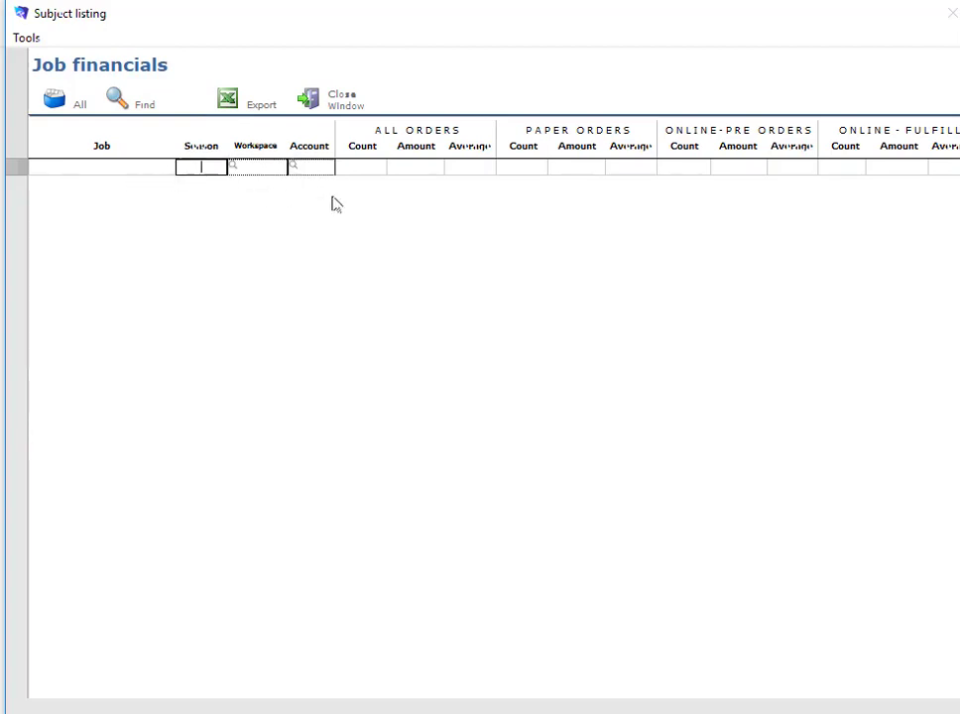
text(2)
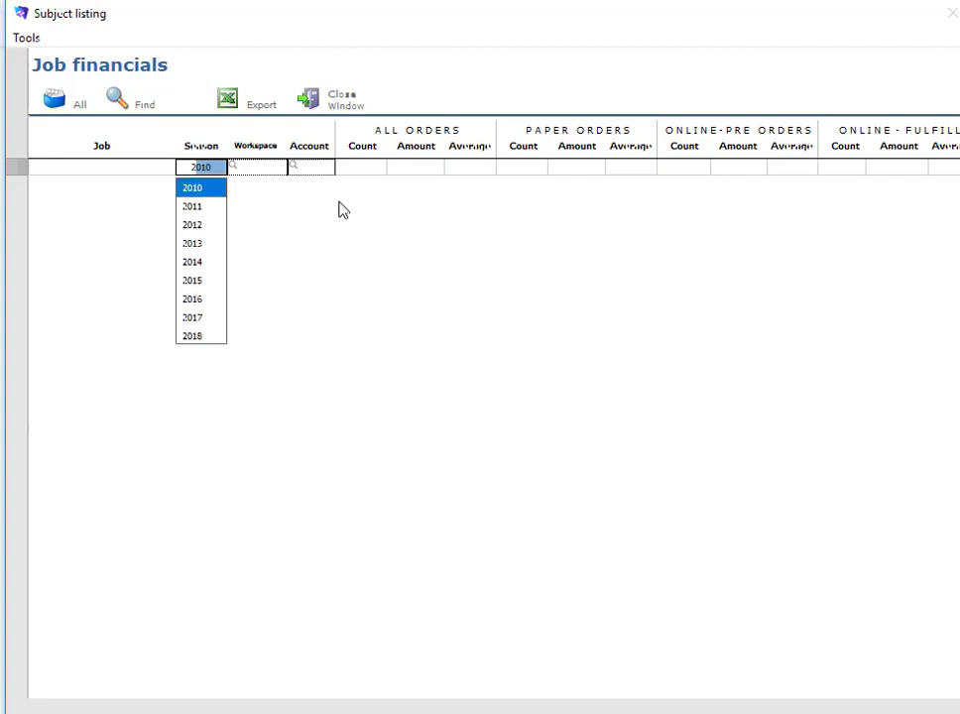
text(017)
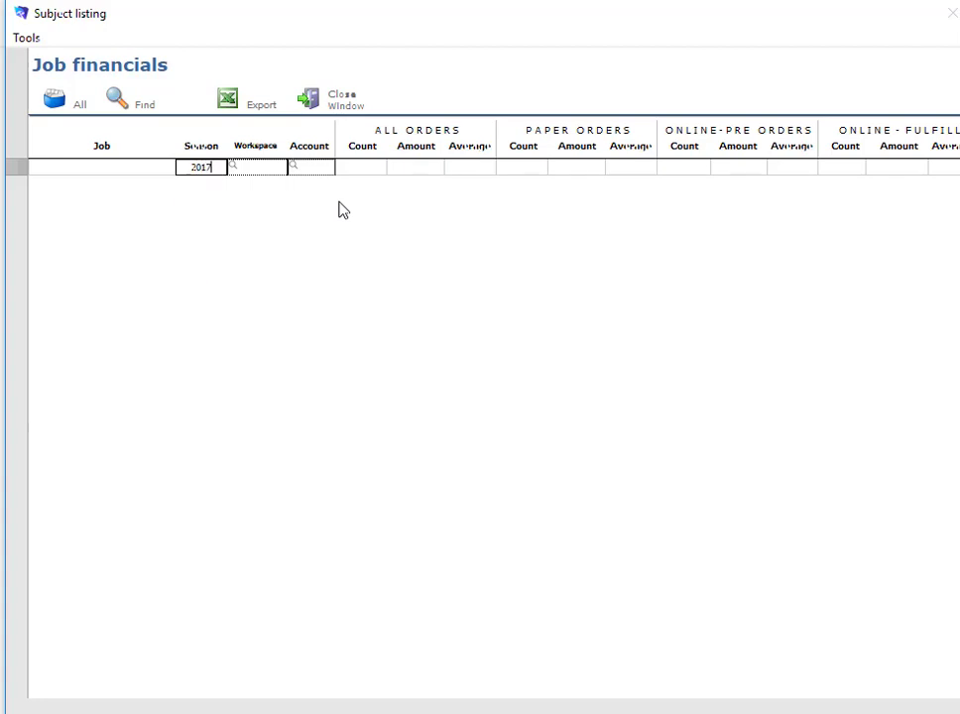
key(Return)
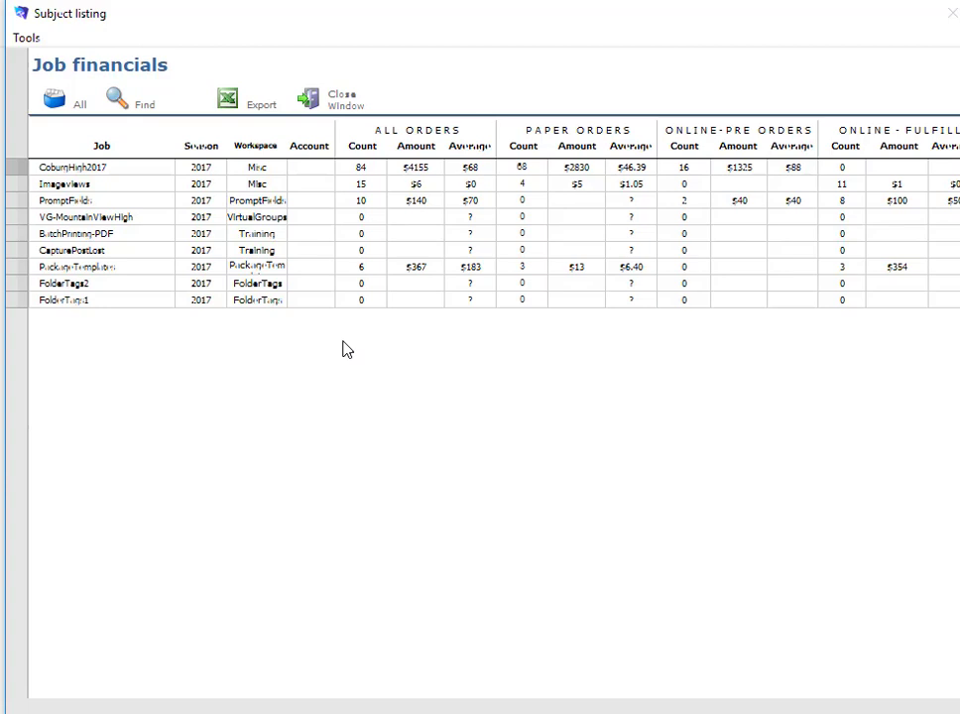
click(327, 102)
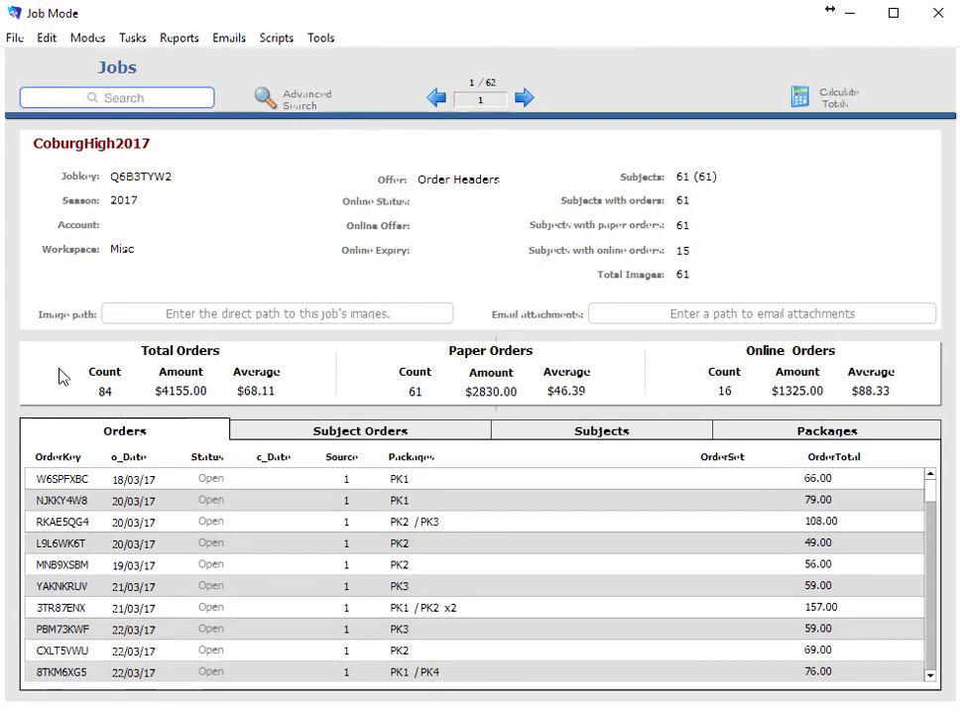
Open the Reports menu from the CoburgHigh2017 job record
click(205, 43)
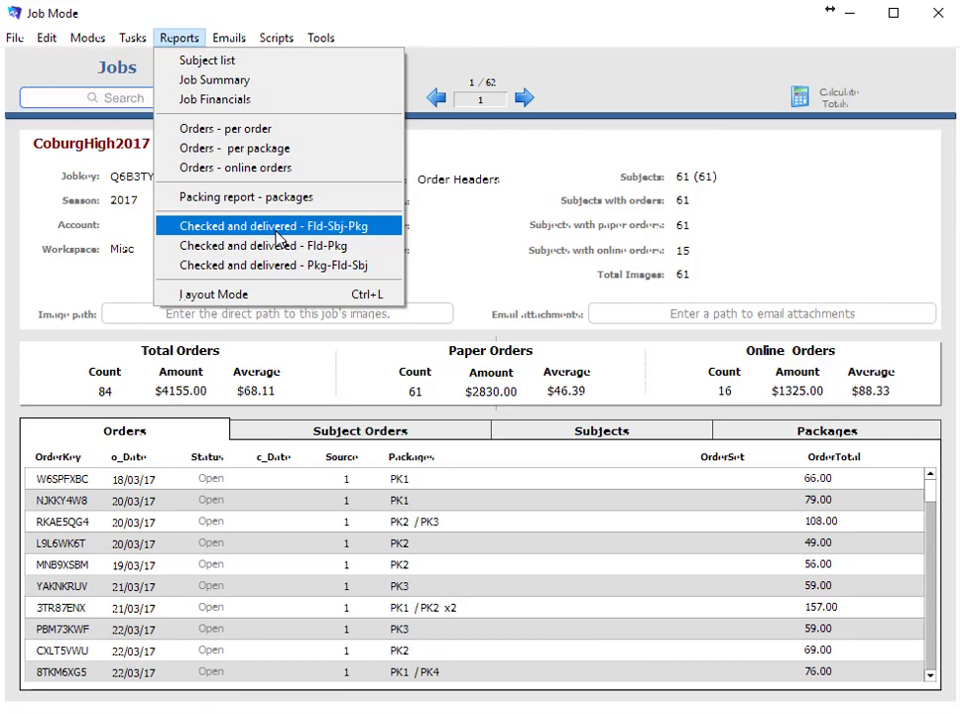
Start the Checked and delivered - Fld-Sbj-Pkg report and review the Date and Source help
click(277, 226)
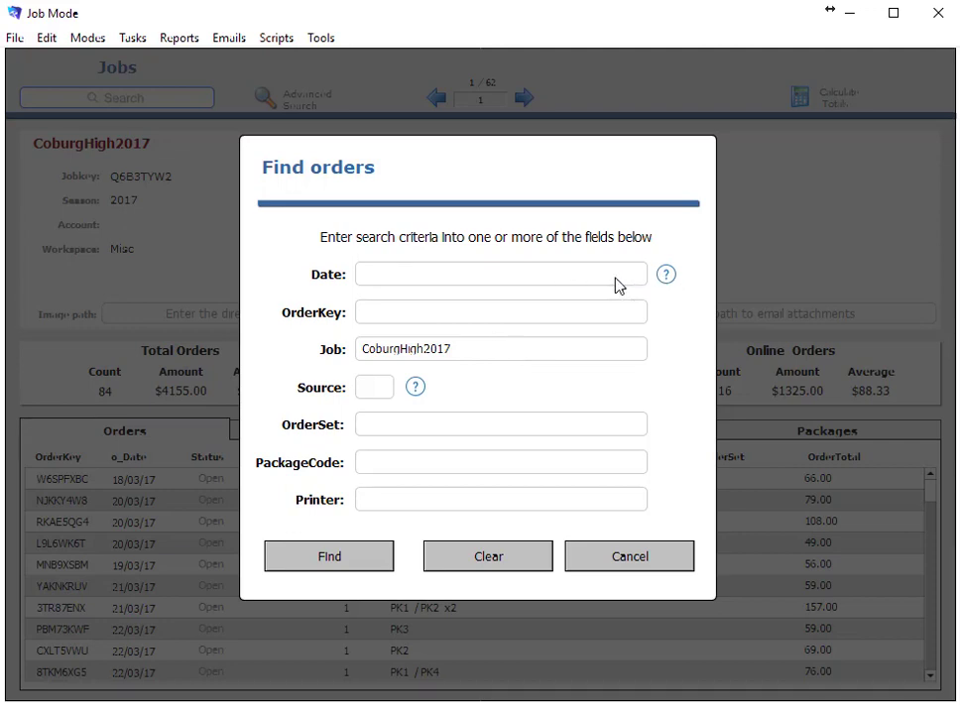
click(665, 275)
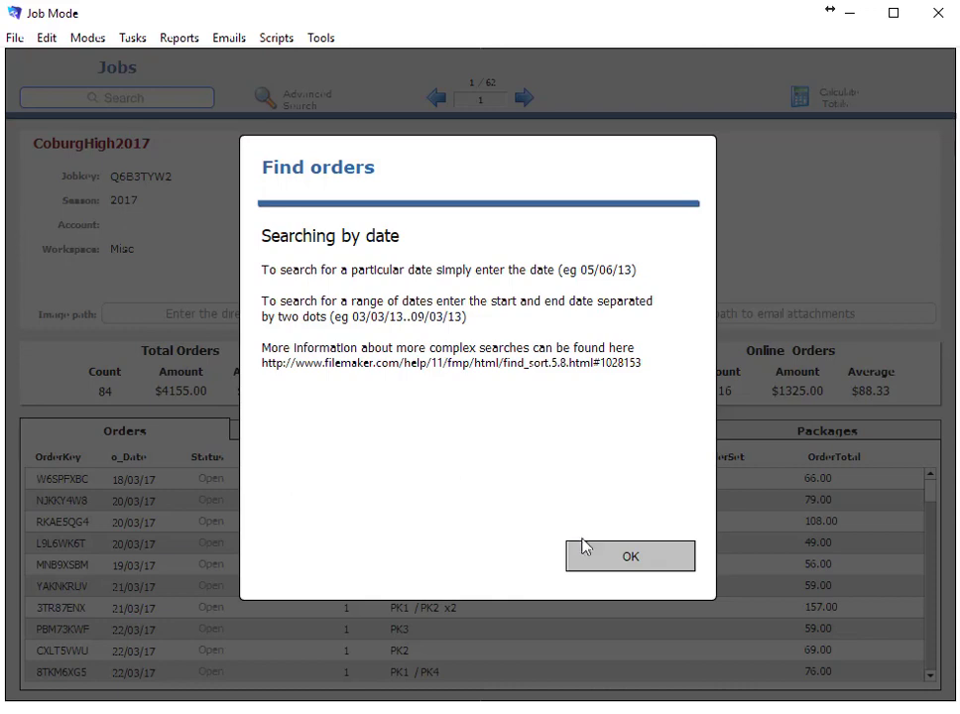
click(615, 561)
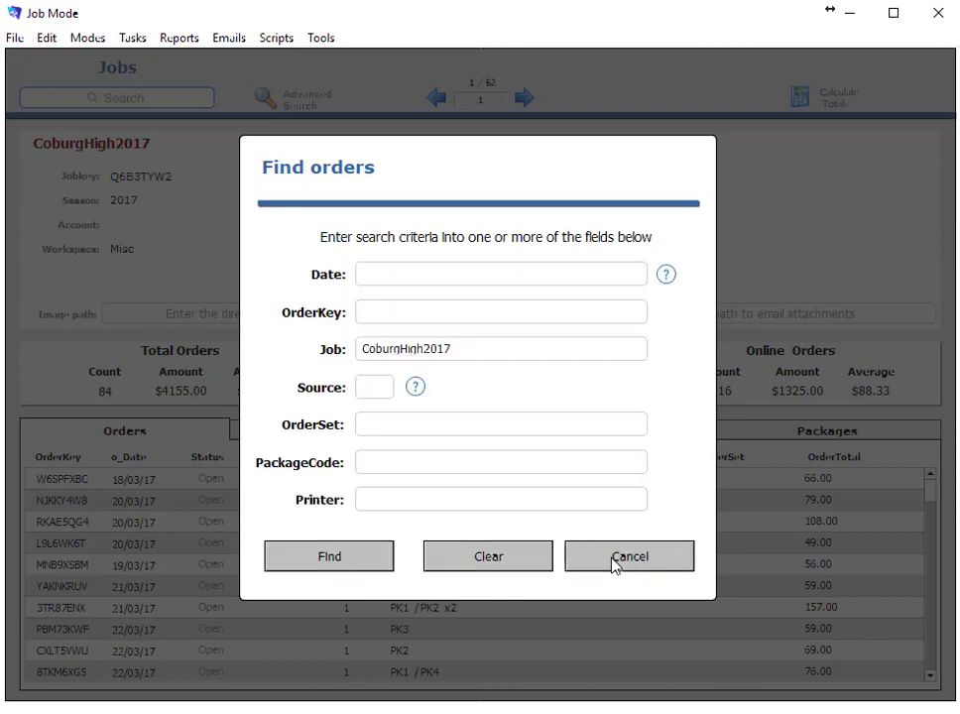
click(416, 386)
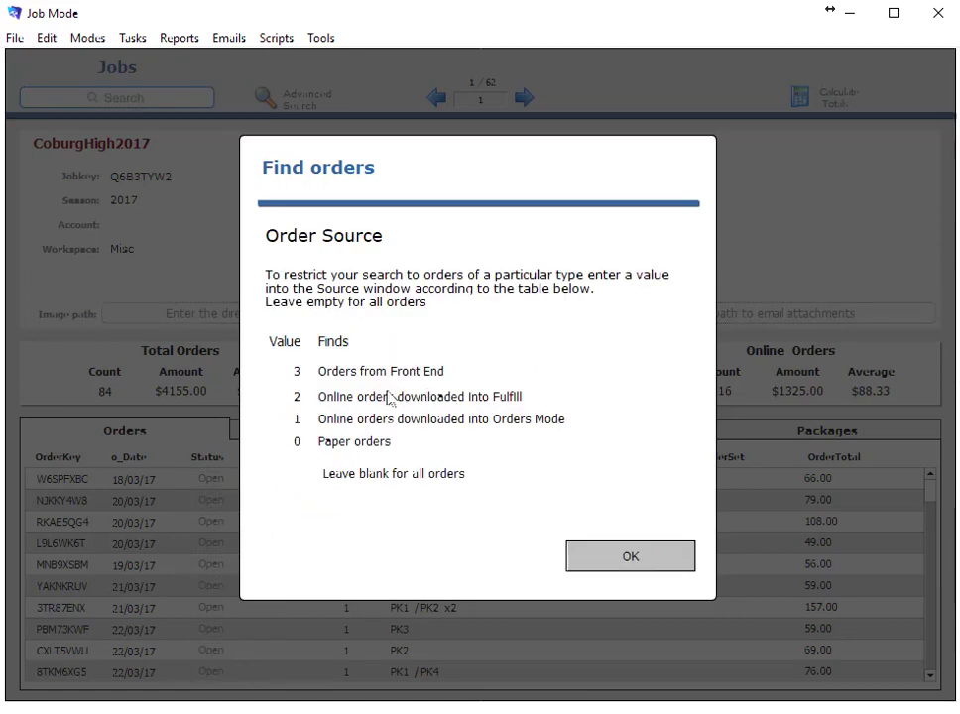
click(610, 559)
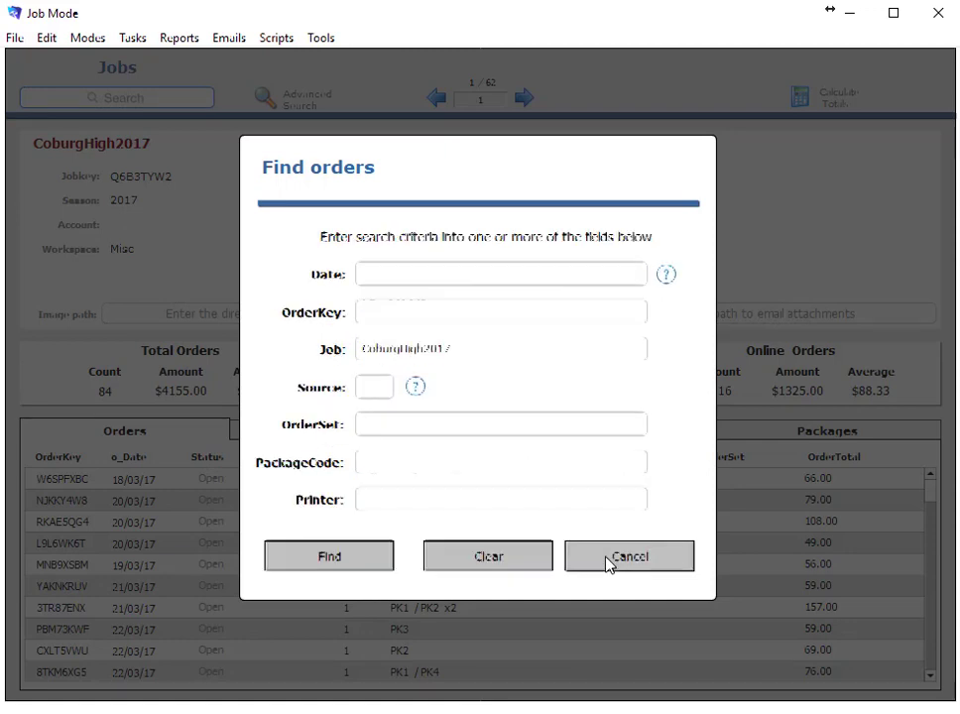
Enter 'retakes' as the OrderSet search criterion
click(428, 431)
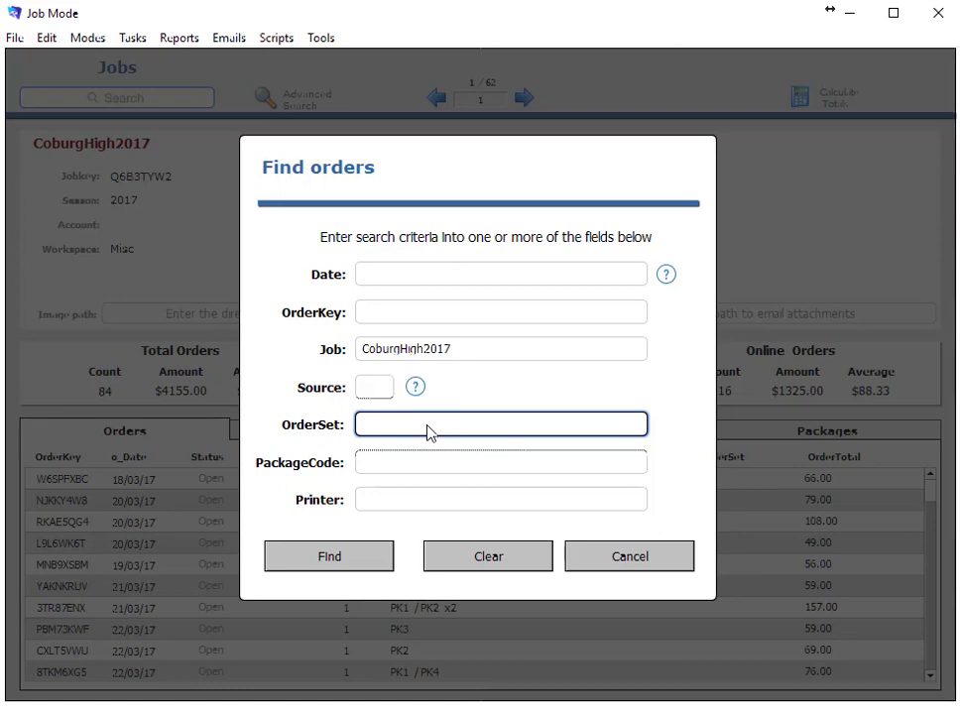
text(retakes)
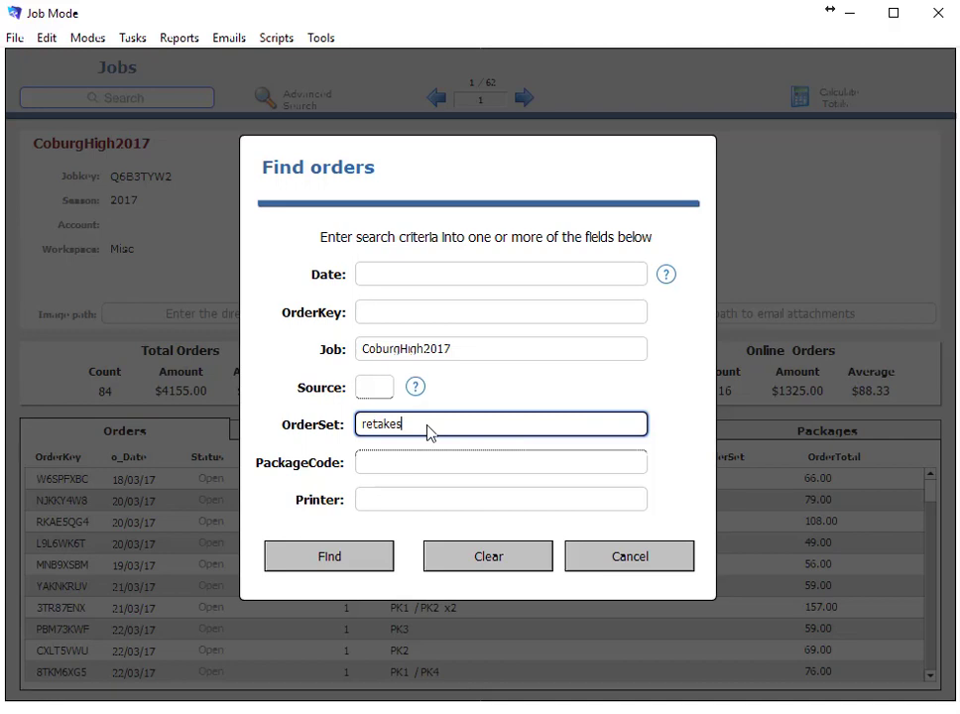
Generate the retakes report as a PDF, overwriting the existing Untitled.pdf
click(342, 557)
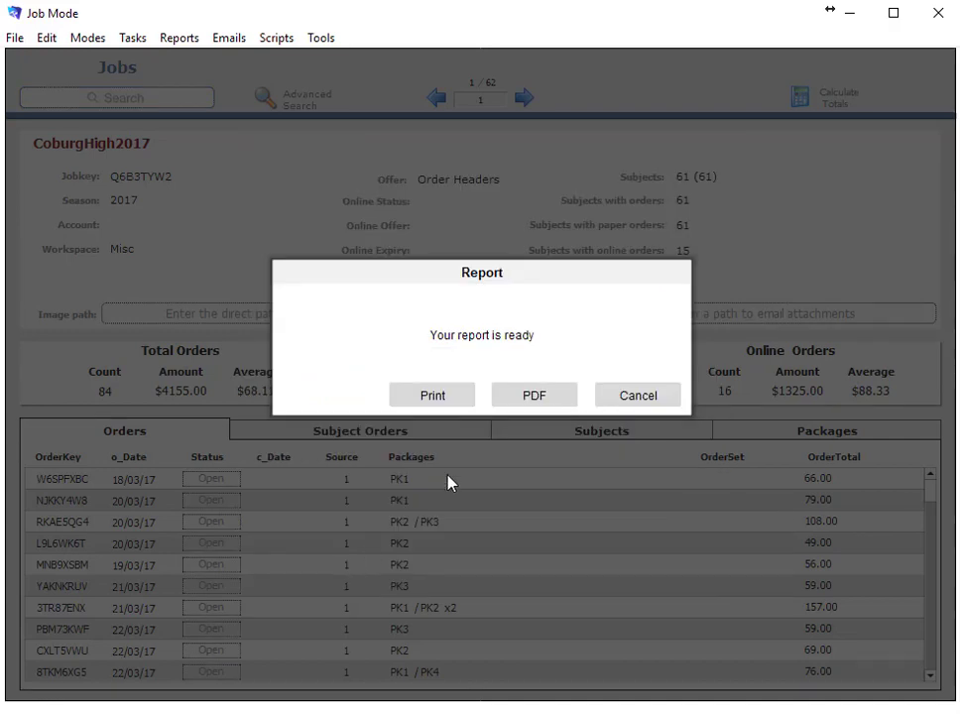
click(532, 397)
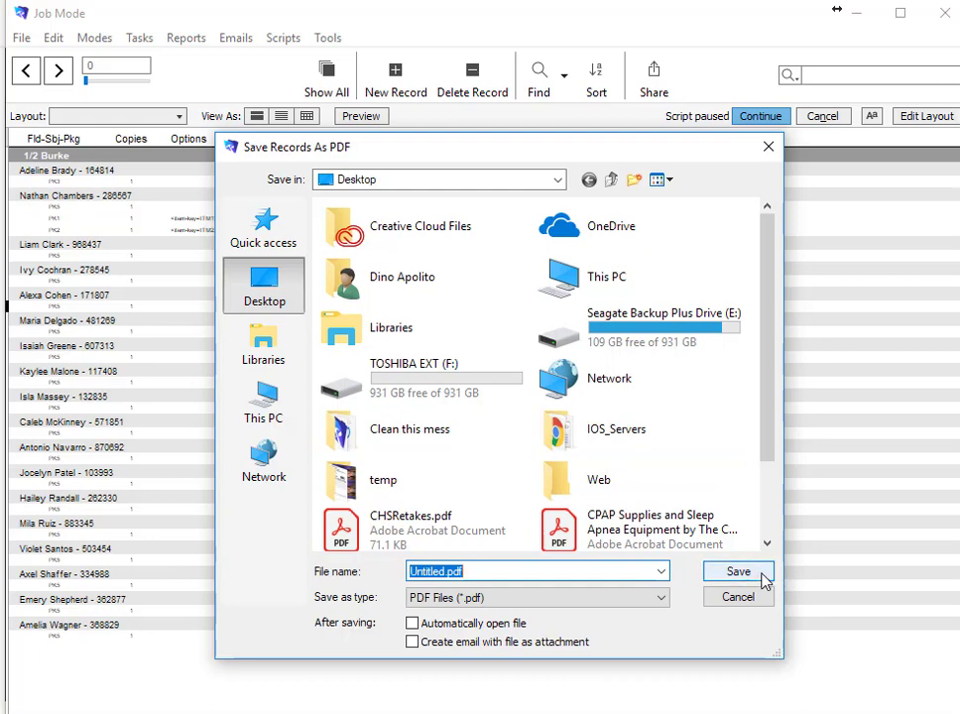
click(761, 574)
click(511, 574)
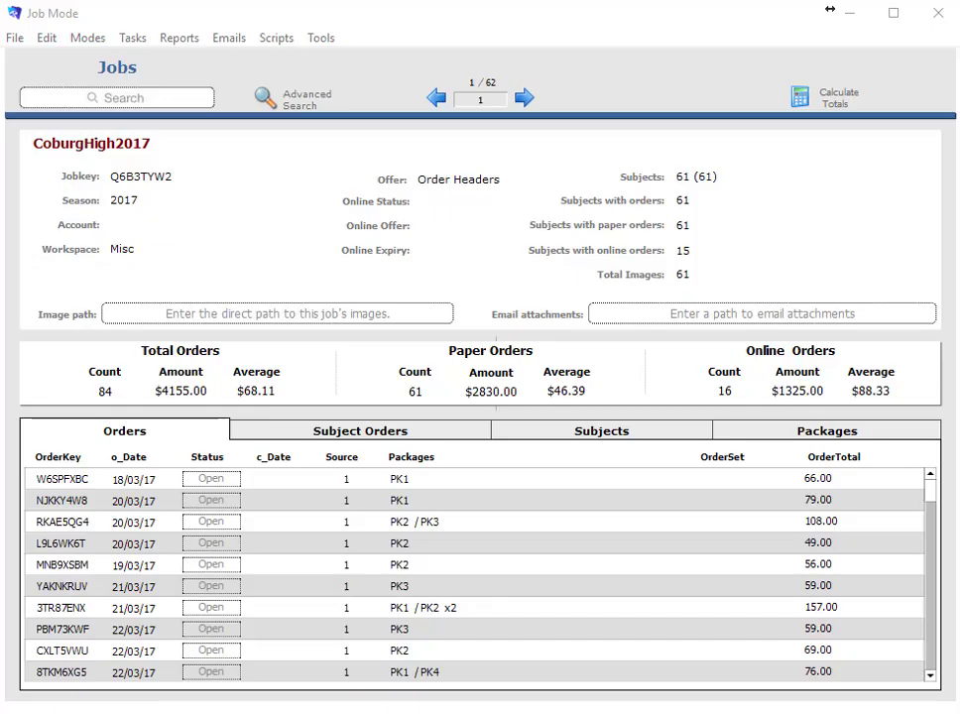
Show CoburgHigh2017's subject list with keys, names, IDs and e-mail addresses
click(543, 441)
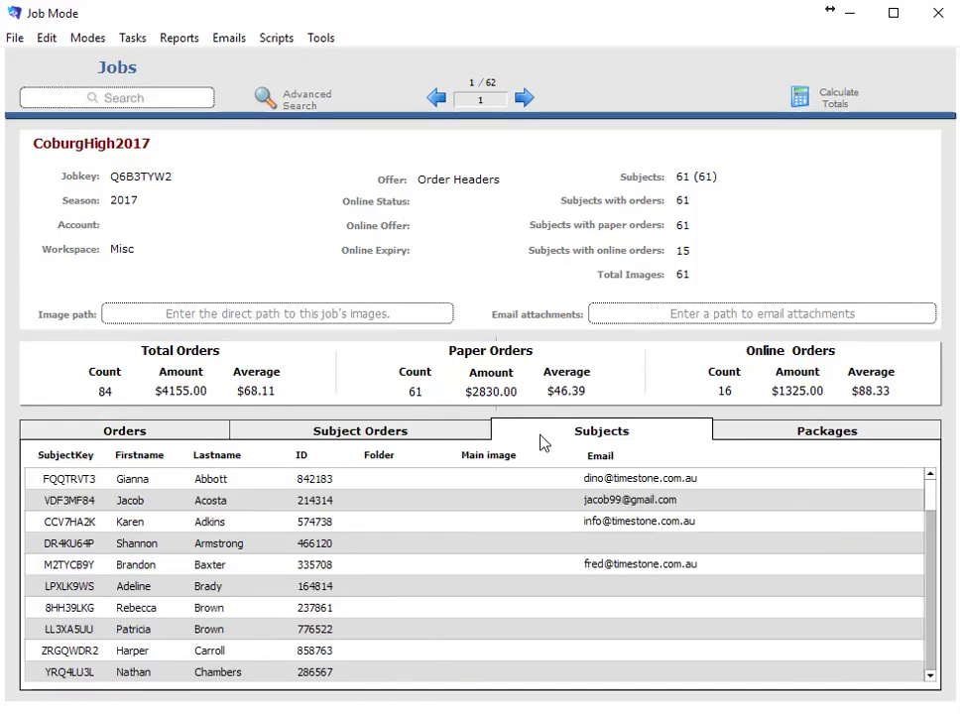
Open the second CoburgHigh2017 subject's record in Subject Mode
click(50, 511)
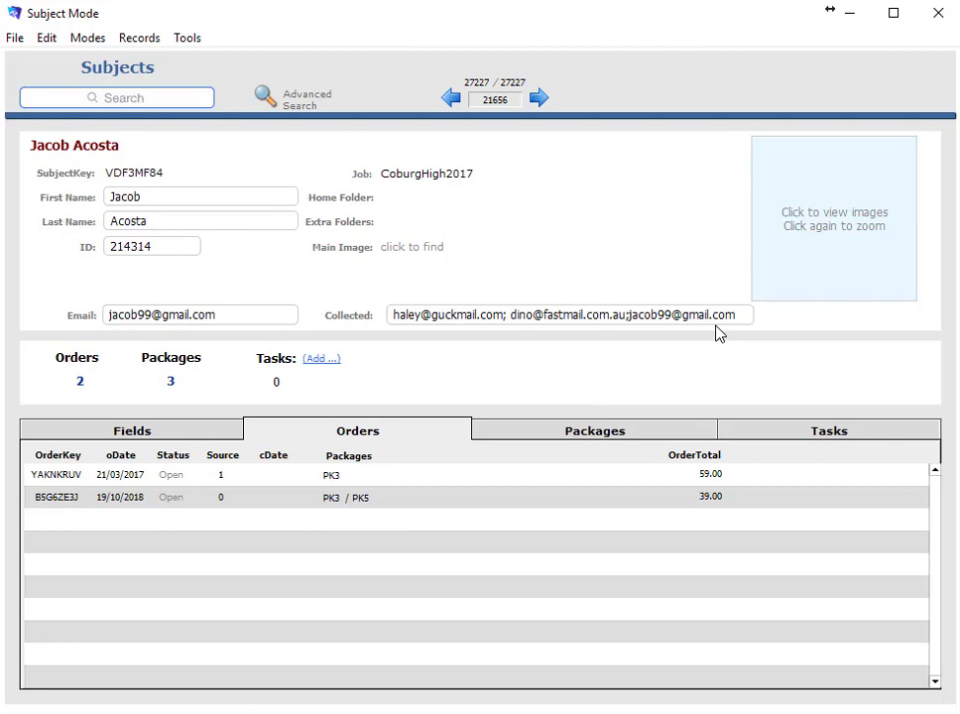
click(83, 326)
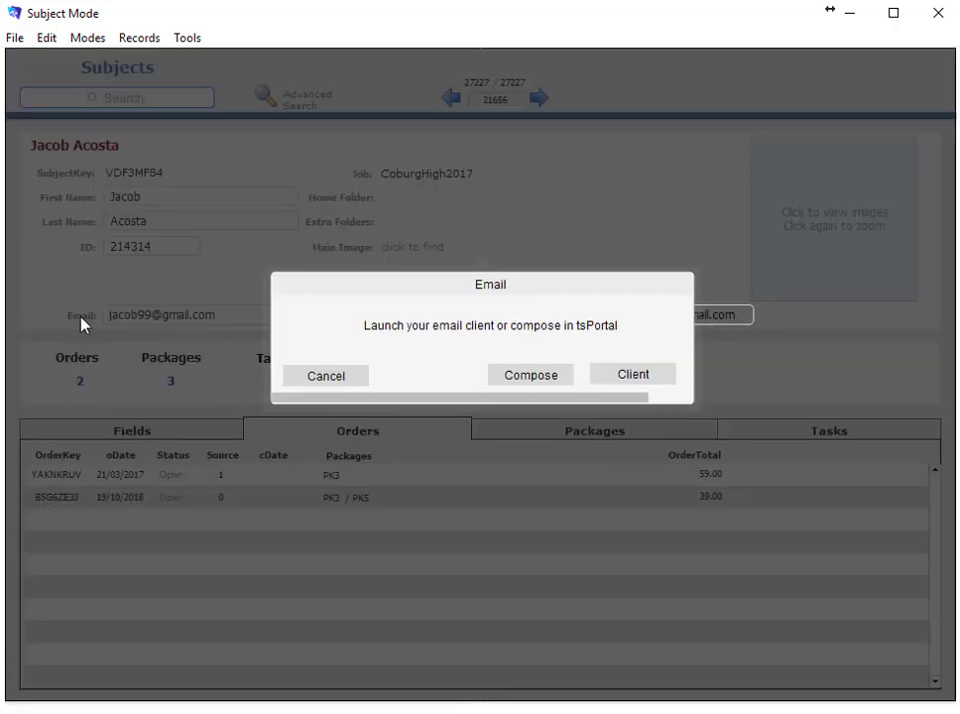
click(517, 376)
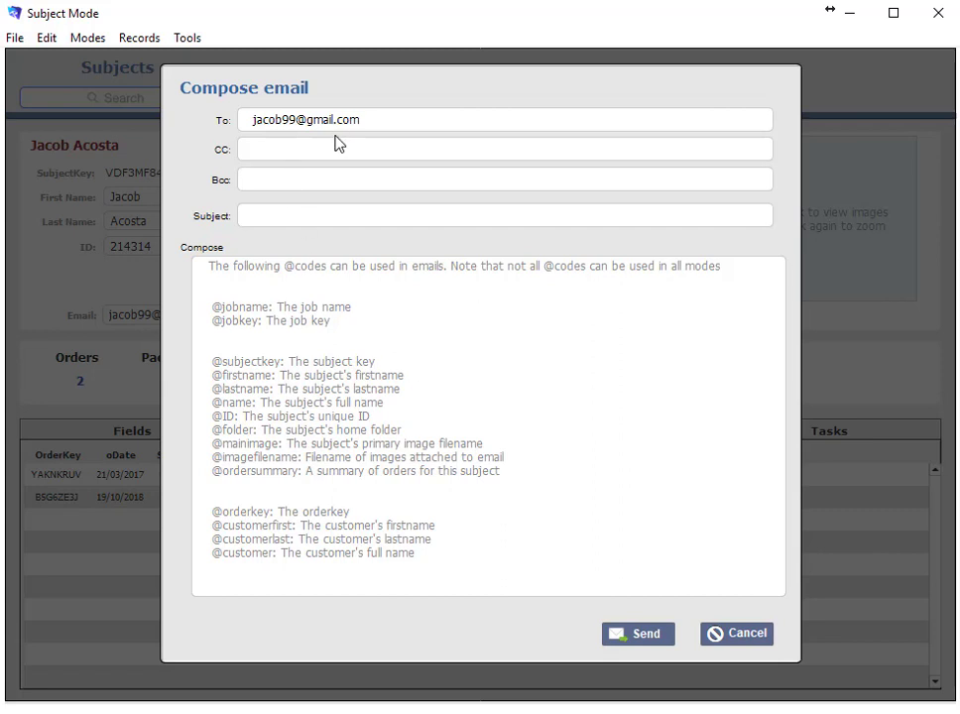
click(277, 220)
text(Hello)
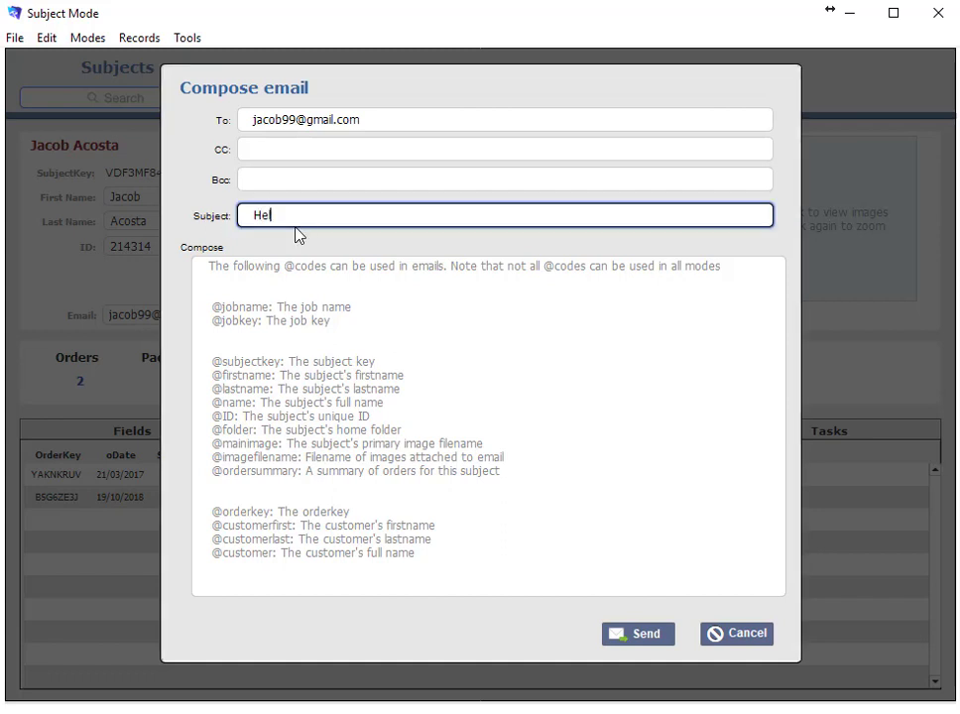
click(309, 283)
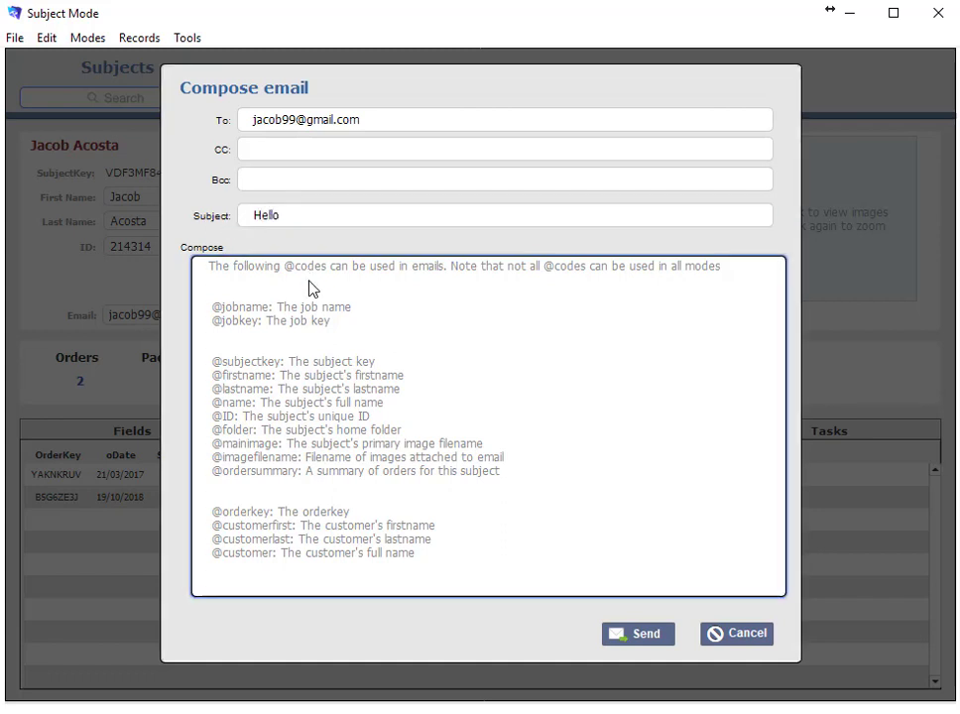
text(Dear @)
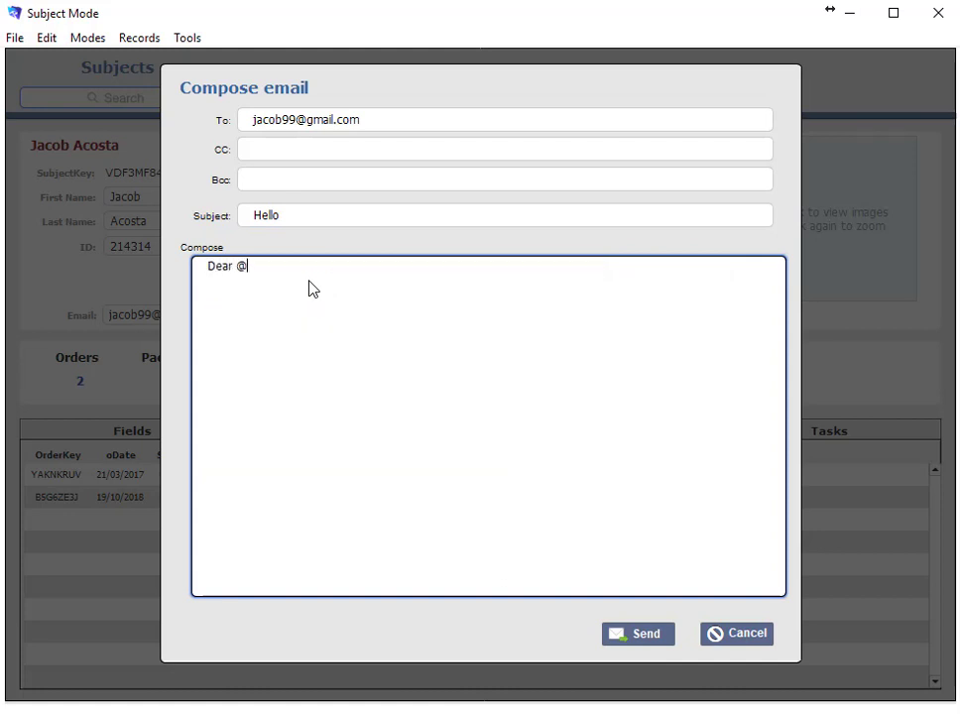
text(firstname)
click(370, 239)
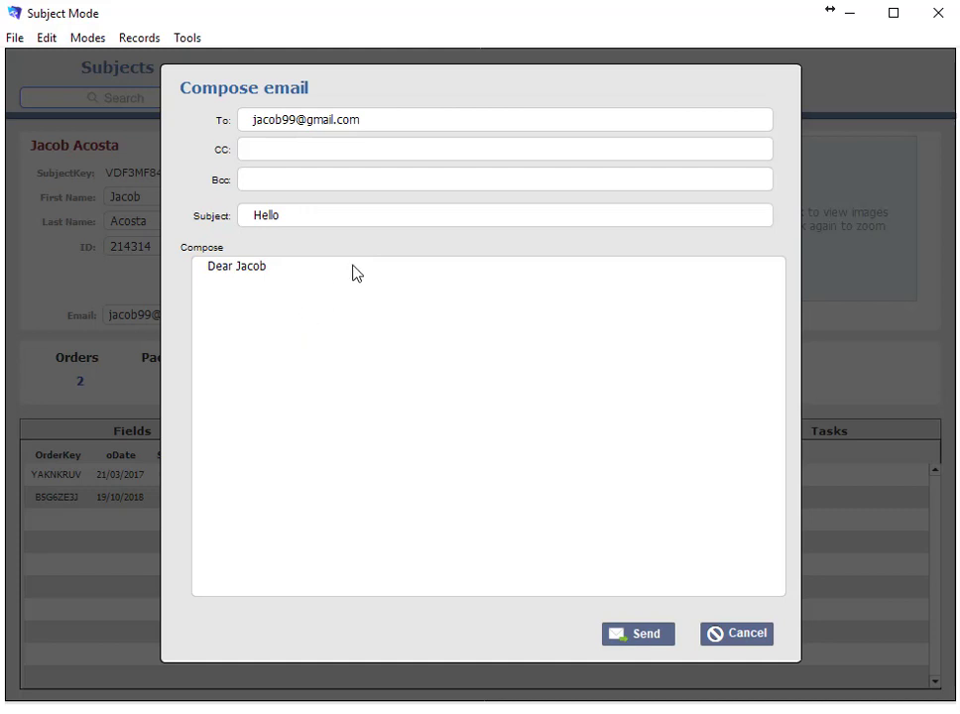
click(346, 274)
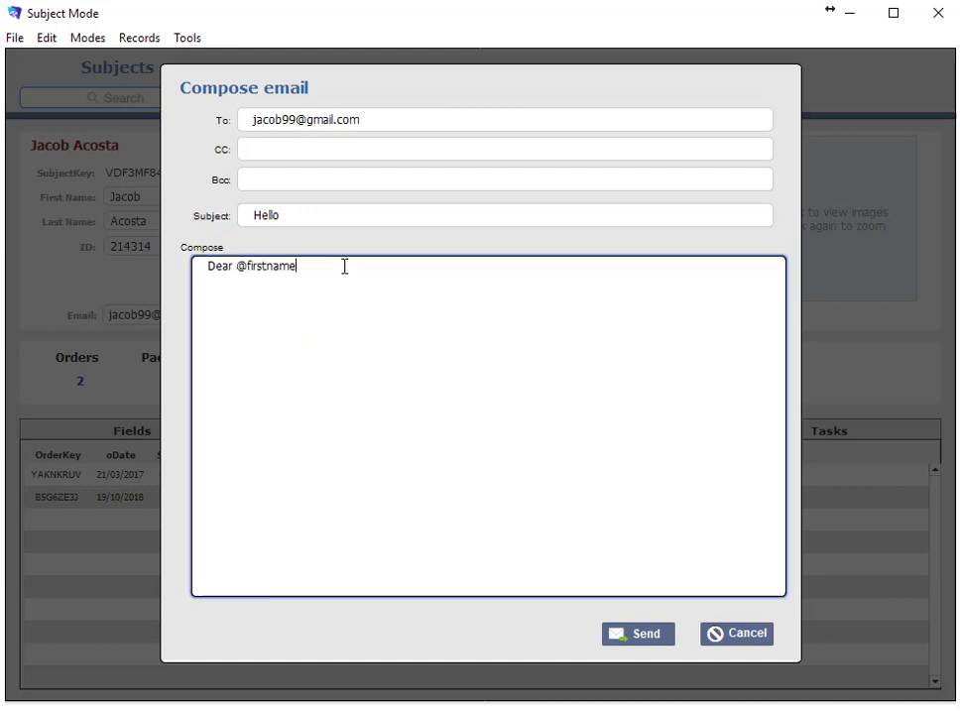
key(Return)
key(Return)
text(Your shootkey is )
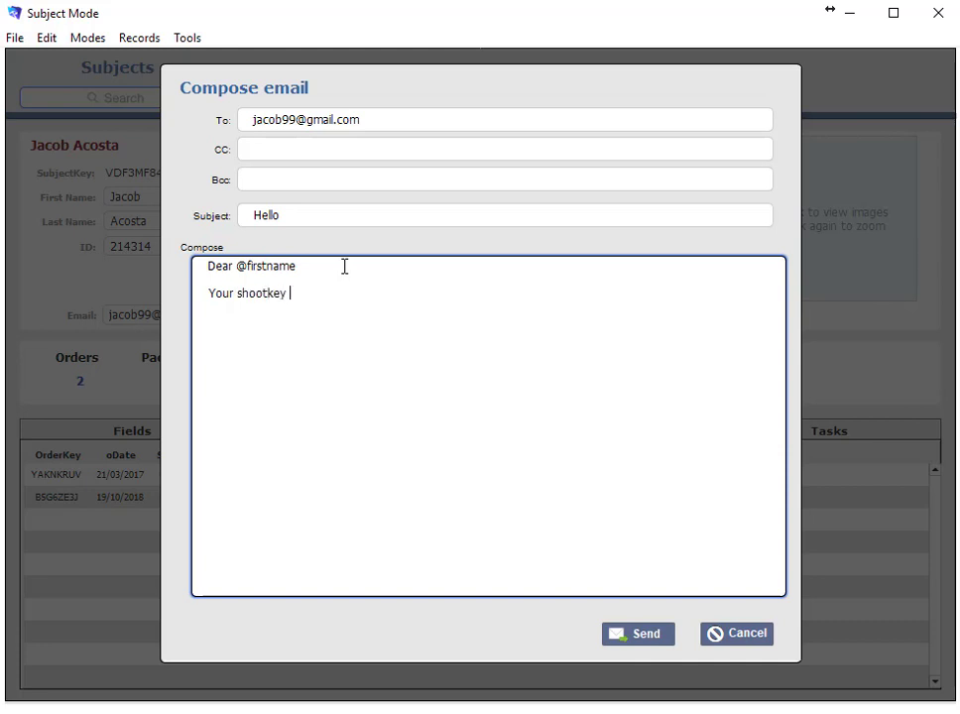
text(@subjectkey)
click(375, 248)
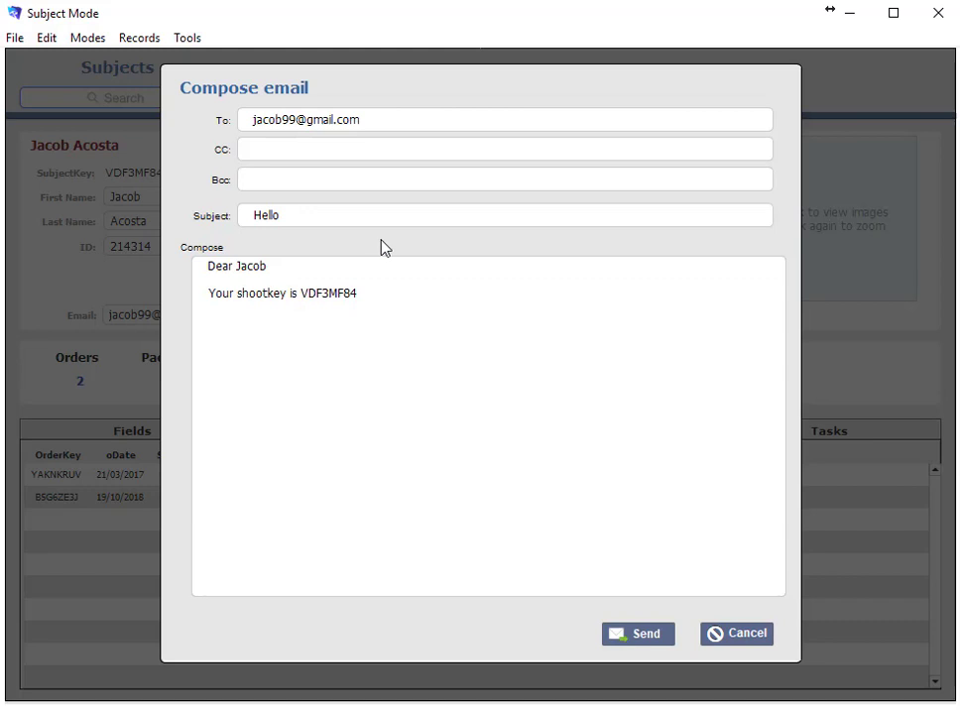
click(760, 632)
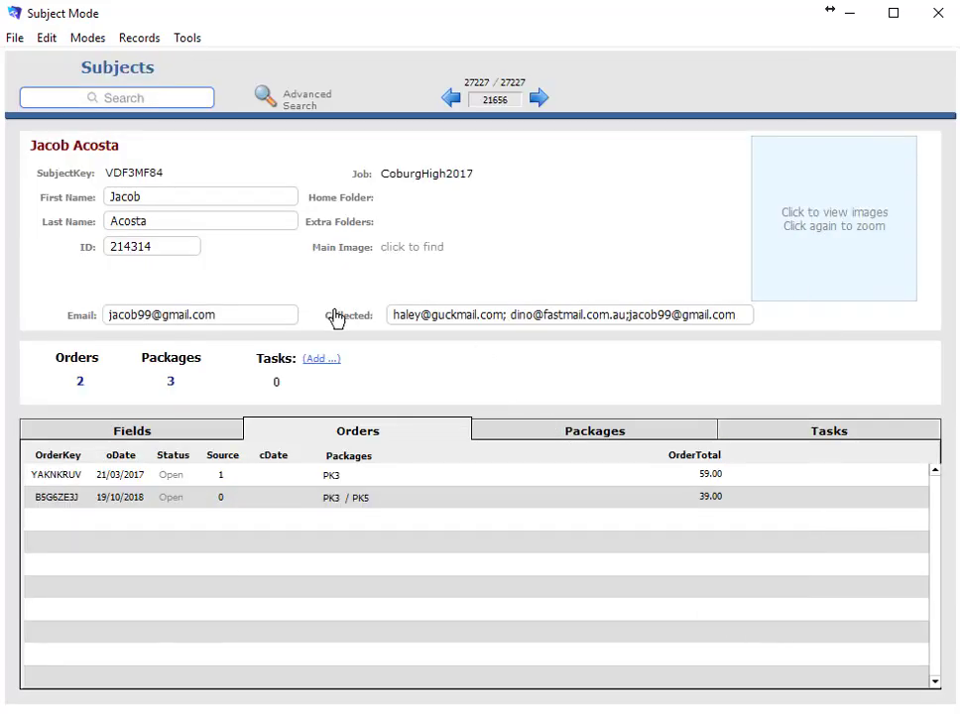
Compose an in-app email to all collected addresses, cancel it, and load the subject's photo
click(345, 324)
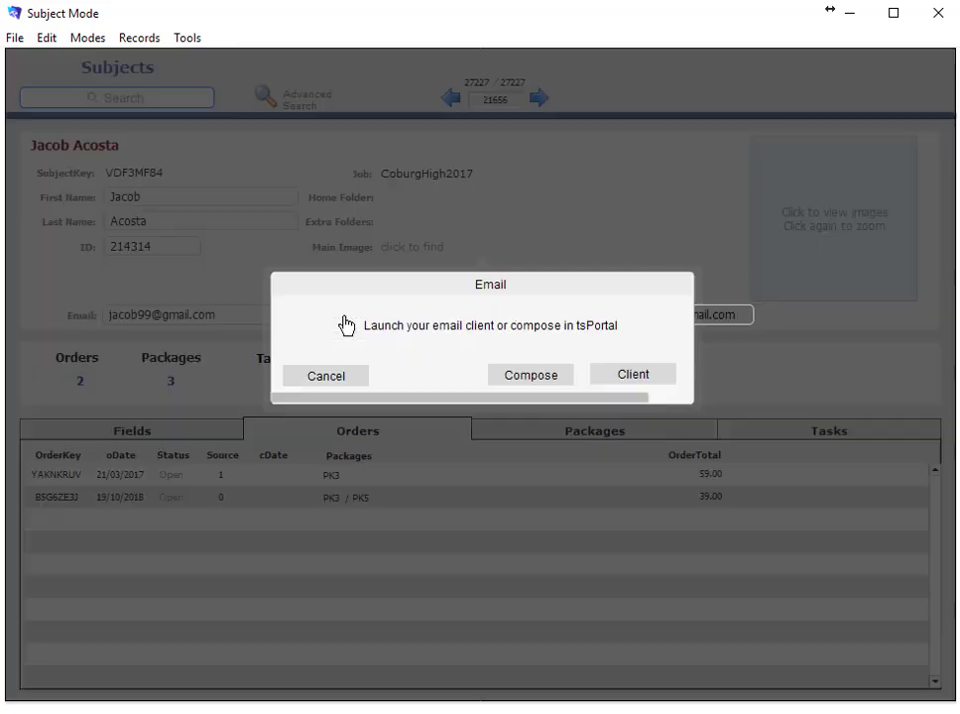
click(543, 377)
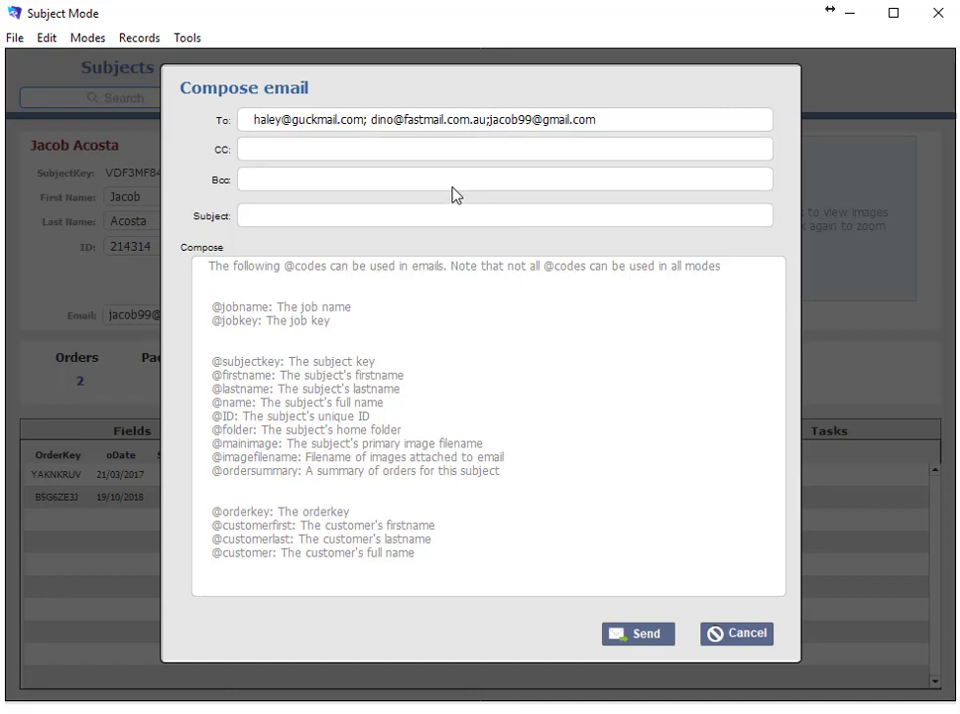
click(749, 635)
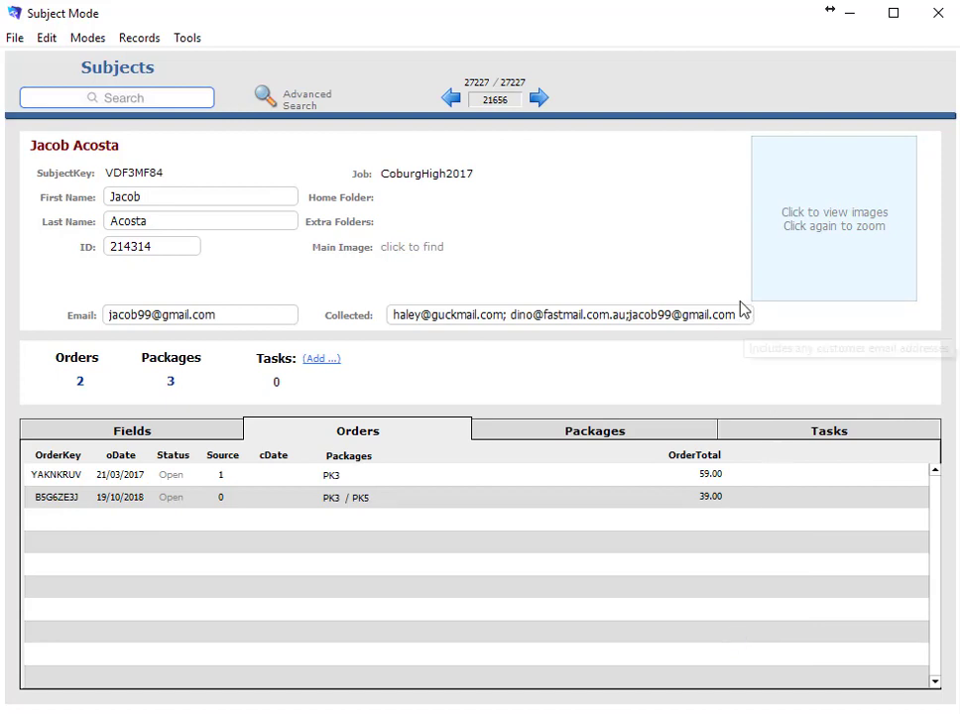
click(757, 248)
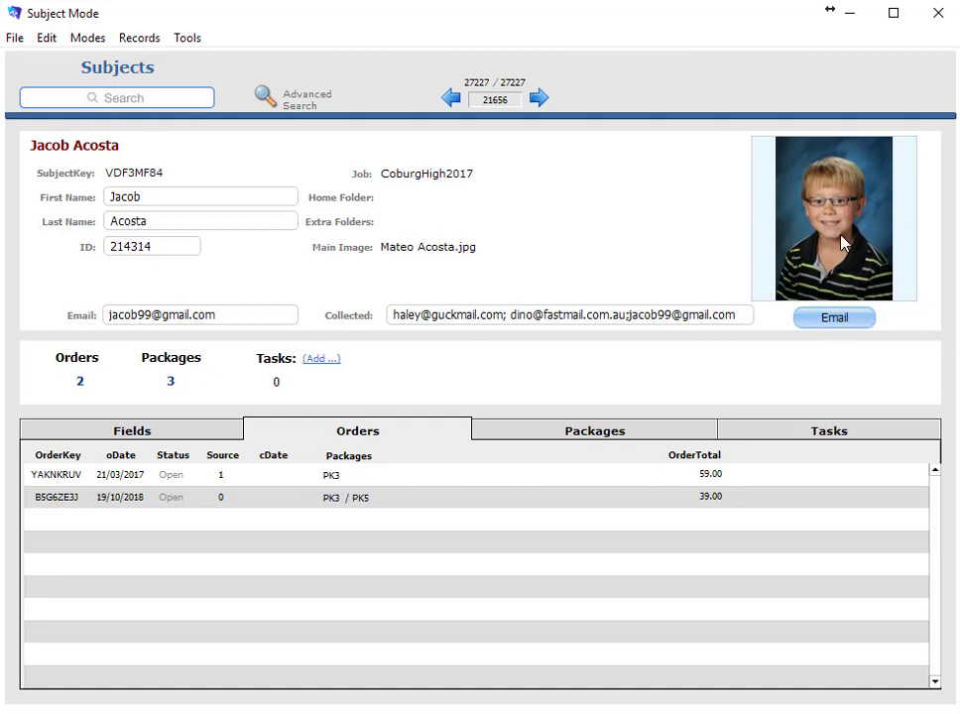
Enlarge the subject's photo, close it, and switch to the CoburgHigh2017 job in Job Mode
click(840, 242)
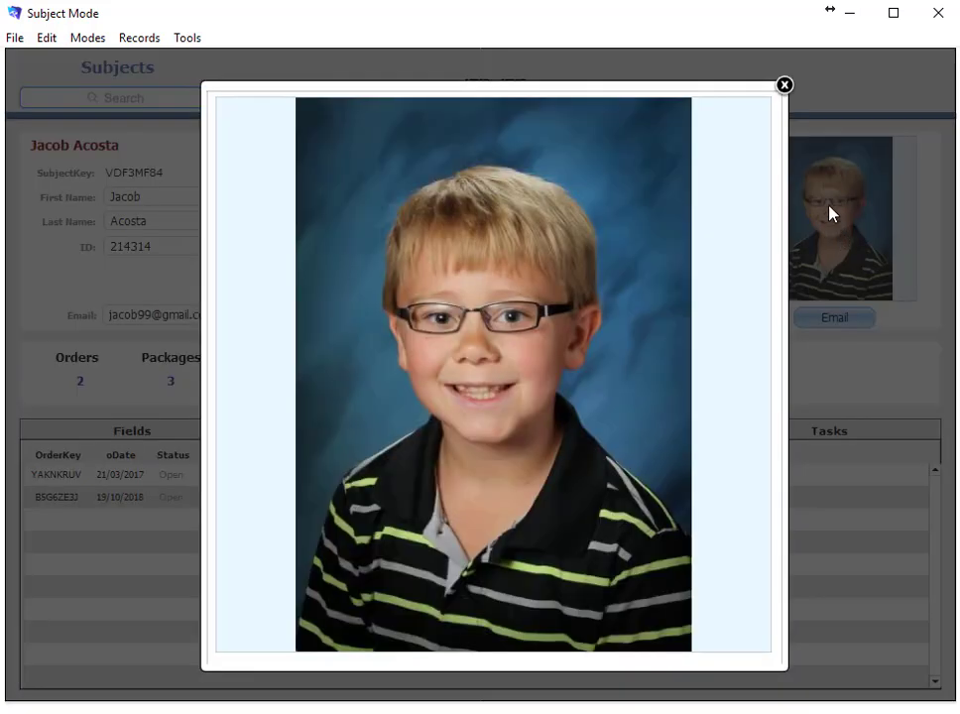
click(784, 85)
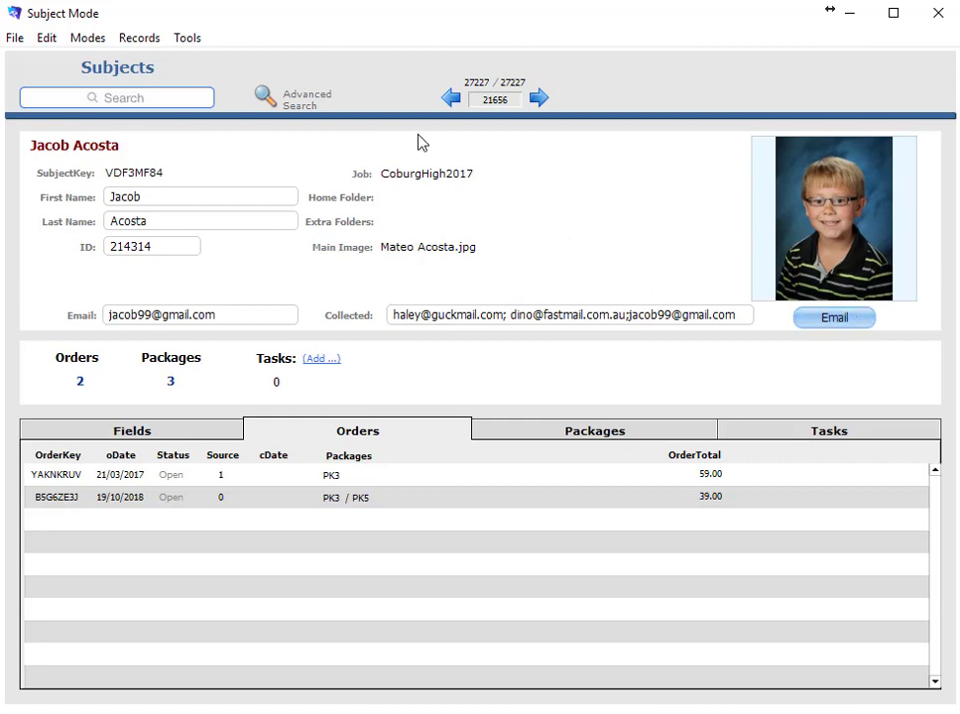
click(439, 175)
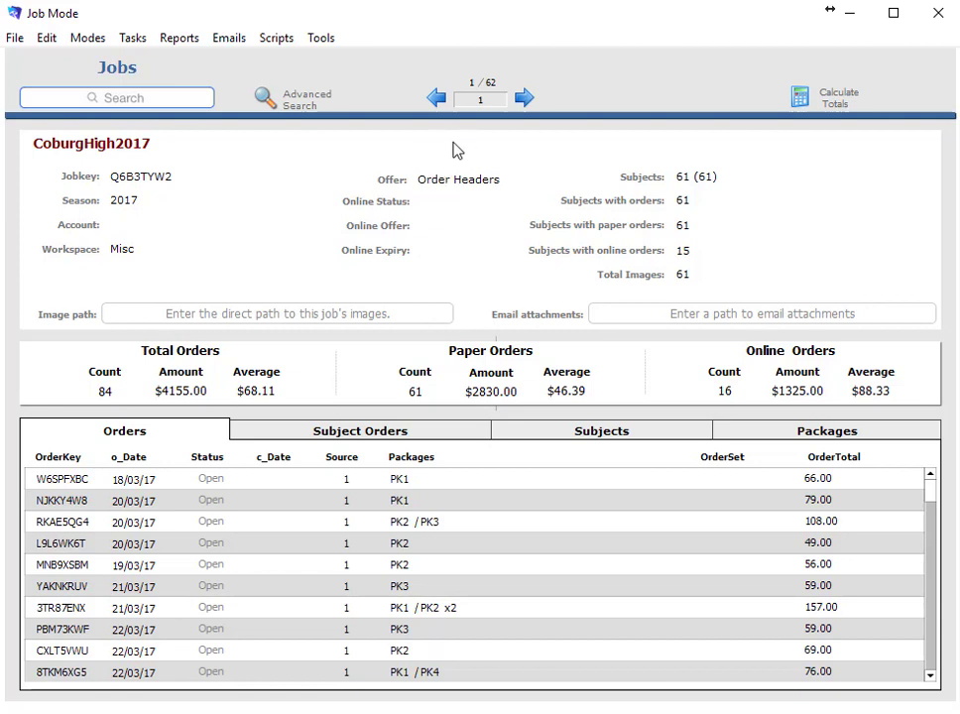
Start a bulk email to CoburgHigh2017 subjects with orders, declining any attachments
click(235, 40)
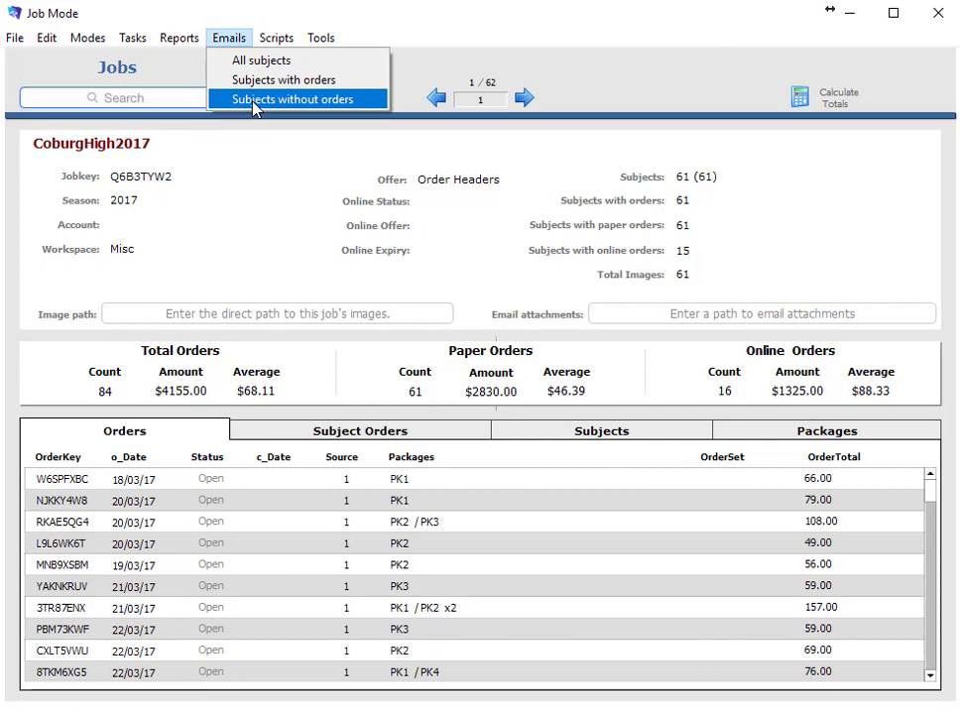
click(274, 82)
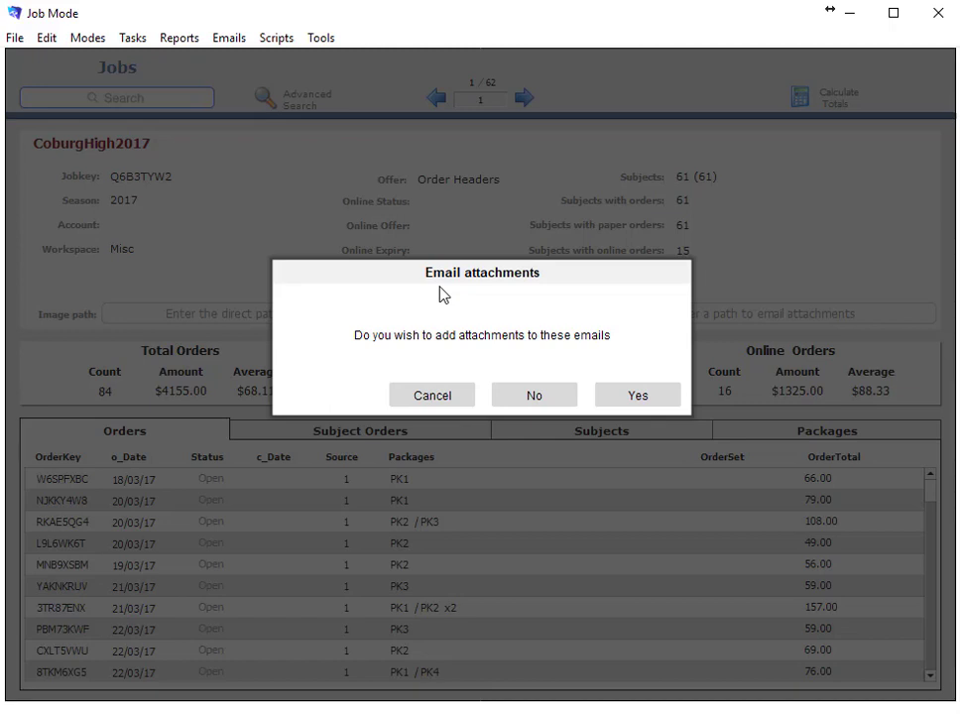
click(531, 402)
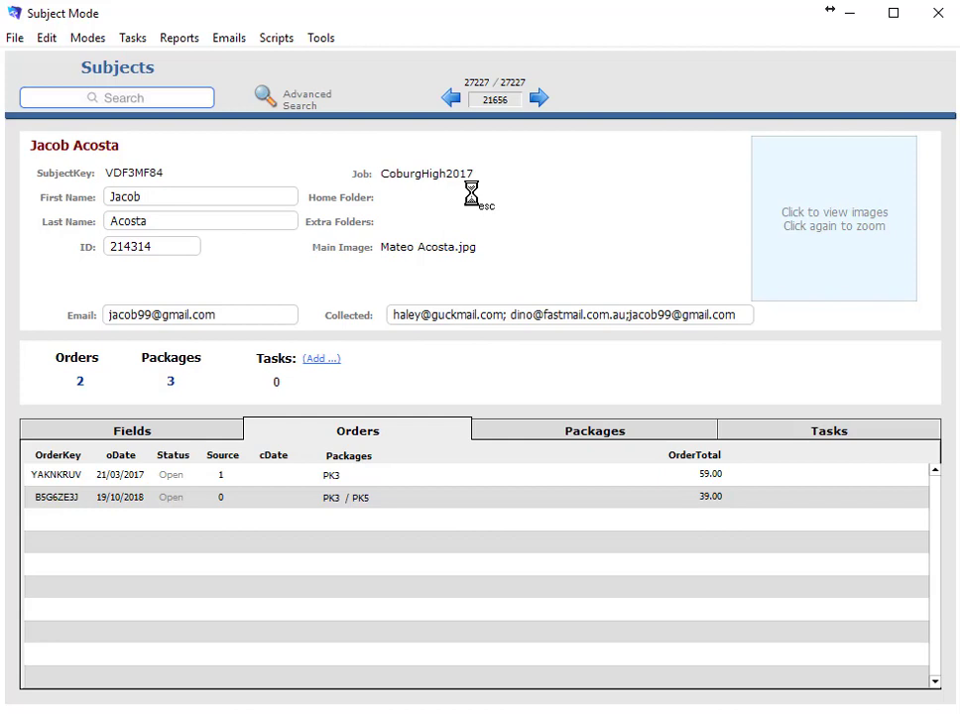
Open the Preferences window from the Edit menu
click(47, 38)
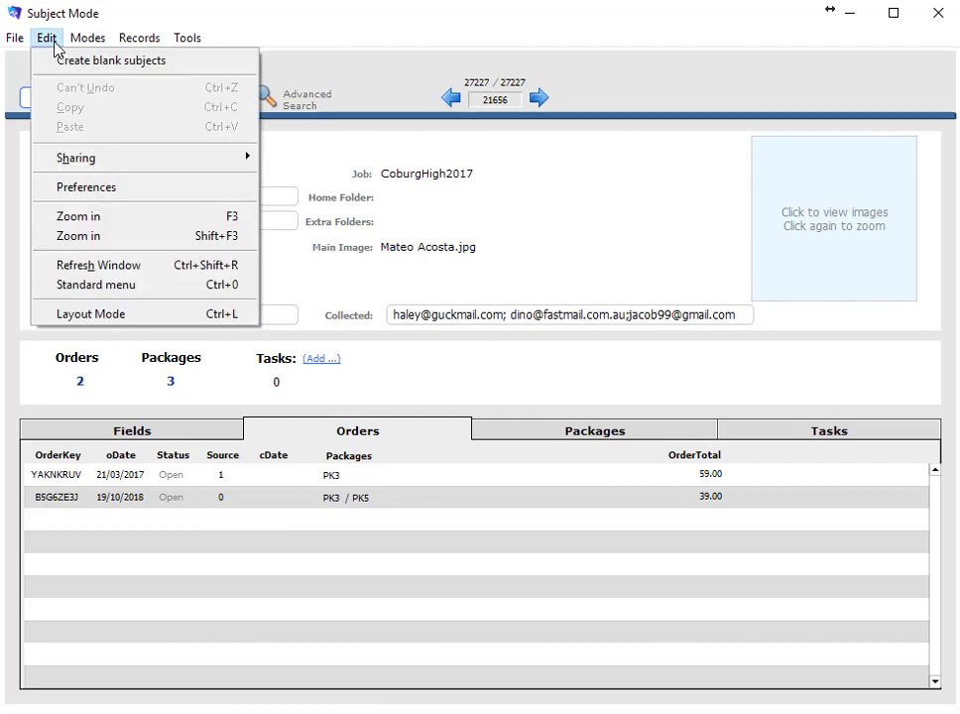
click(72, 188)
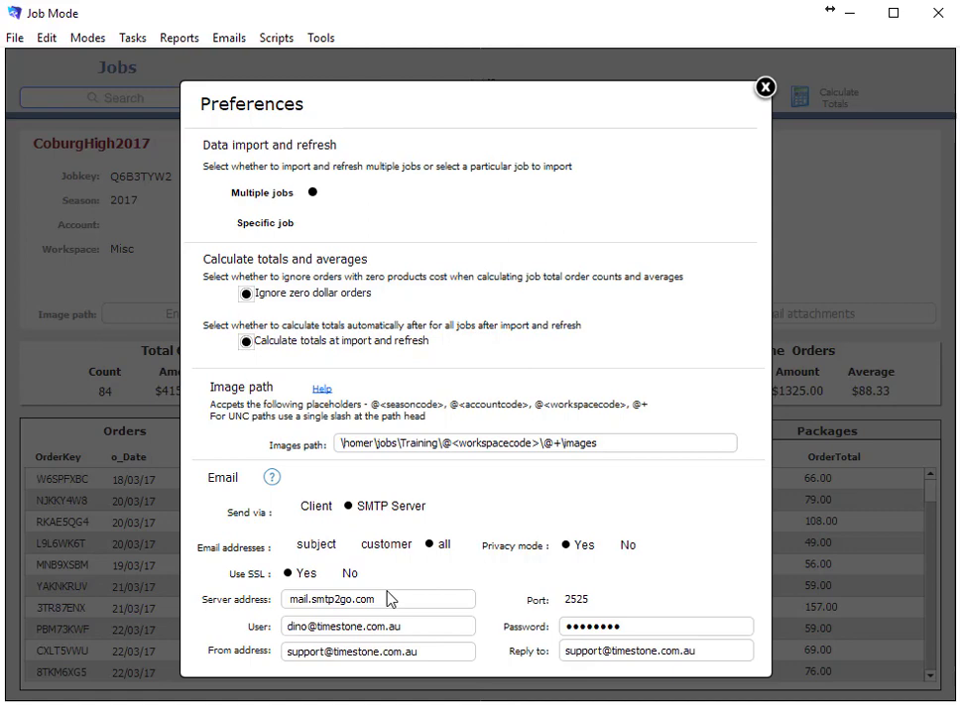
click(321, 549)
click(379, 548)
click(442, 549)
click(638, 548)
click(636, 547)
click(569, 547)
View the Email preferences help, then close it
click(273, 479)
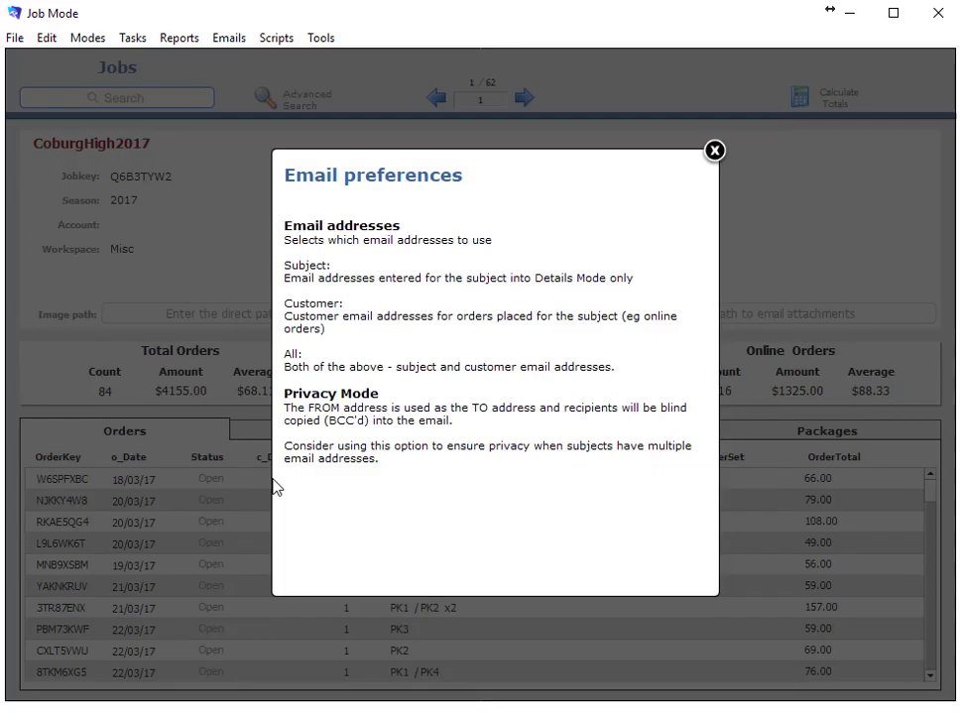
click(714, 153)
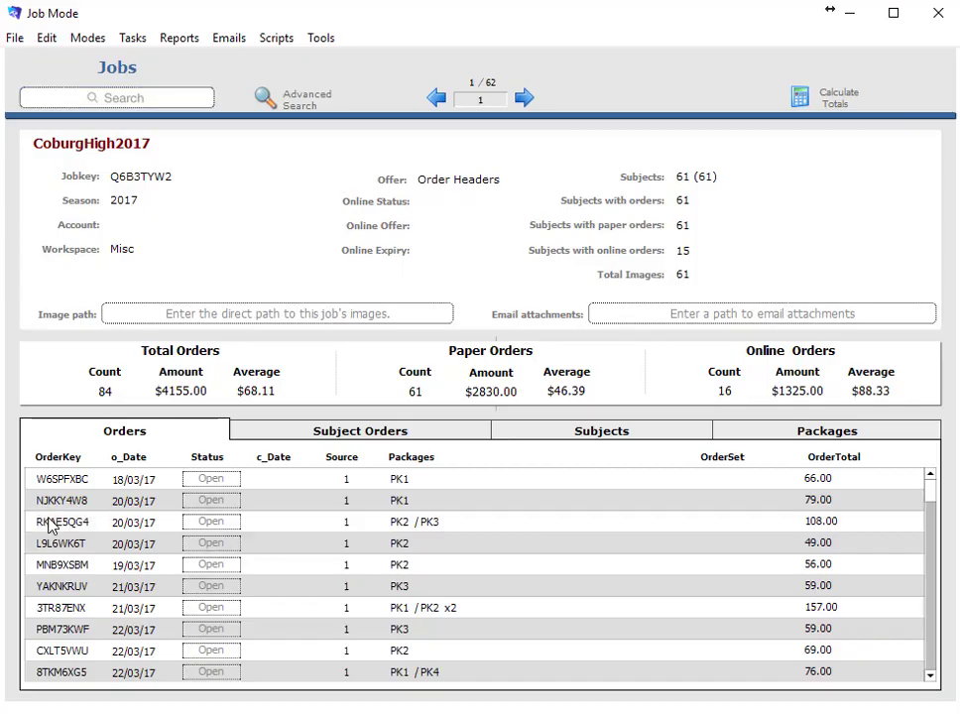
Open the 108.00 order dated 20/03/17, start deleting it, then cancel the deletion
double_click(48, 526)
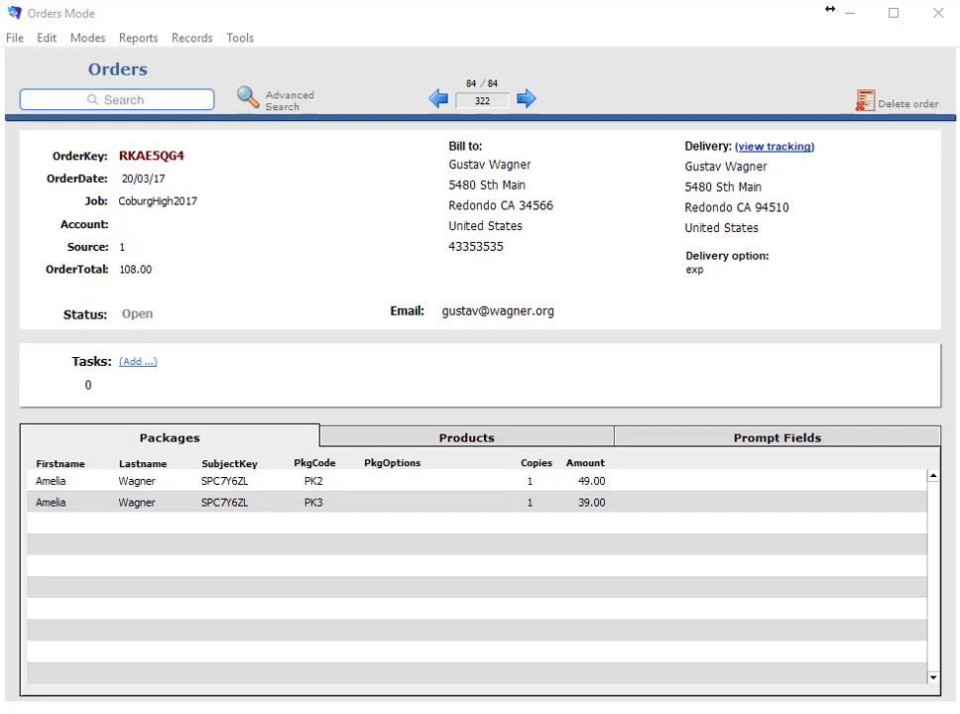
click(889, 111)
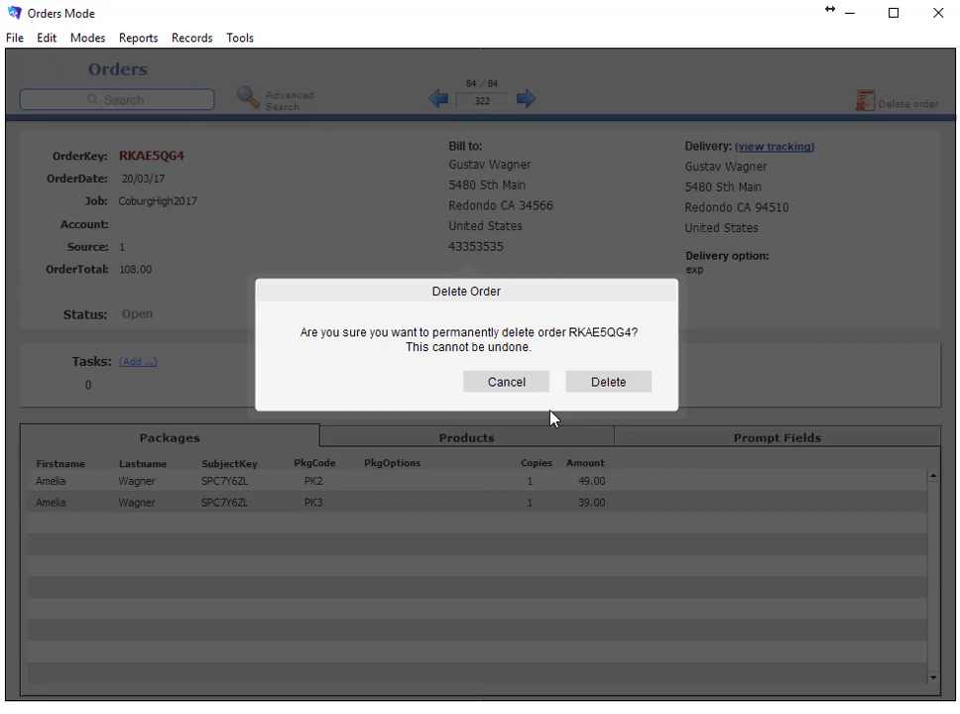
click(523, 387)
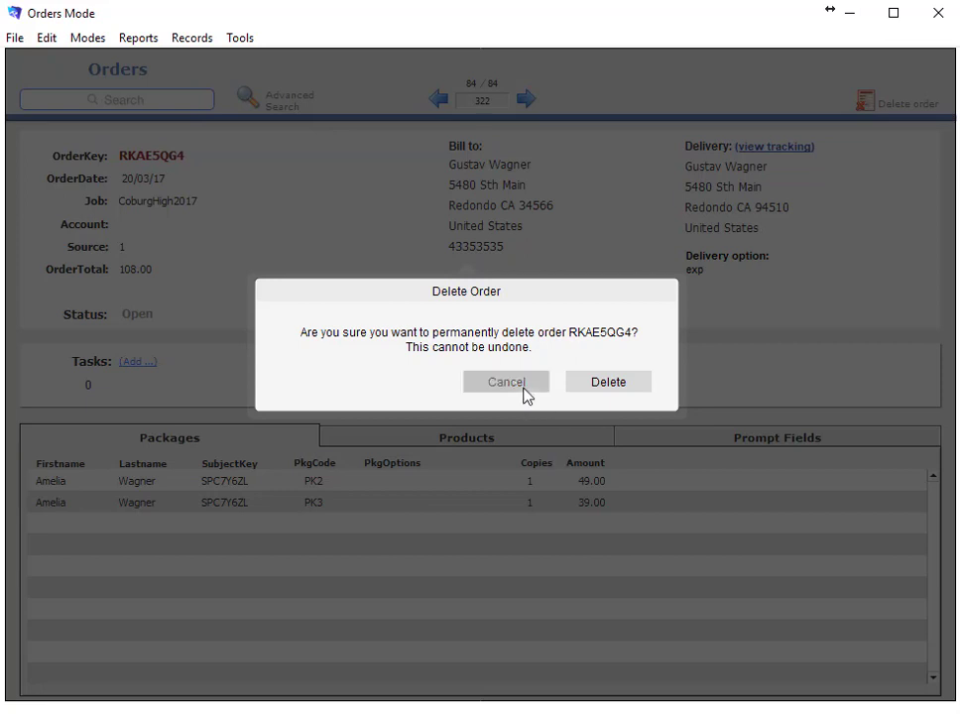
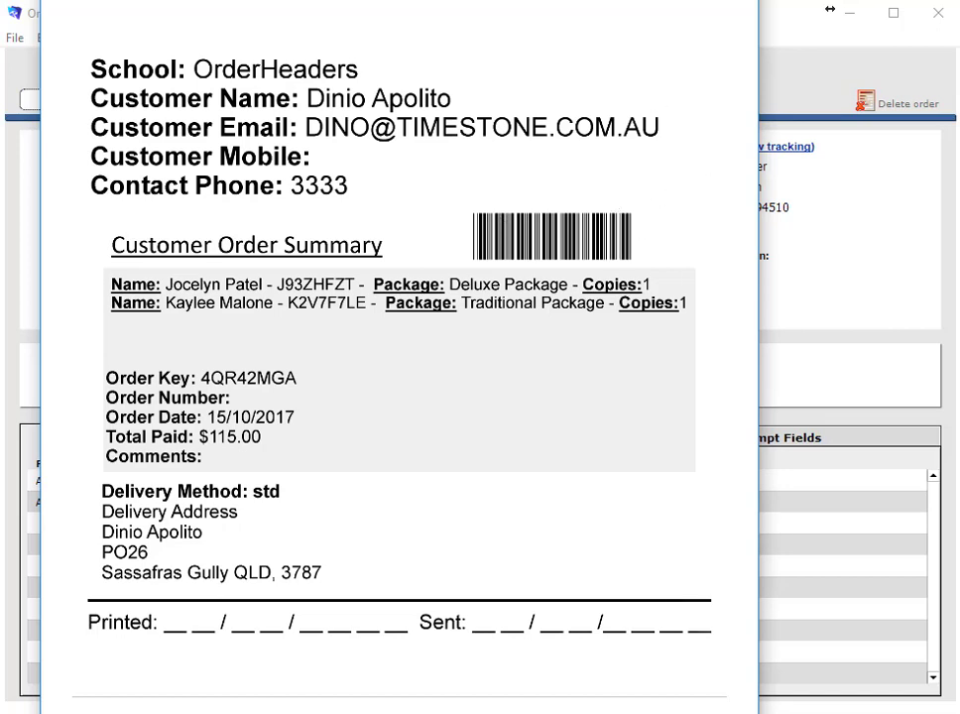
Close the order summary preview to return to the 108.00 order record
click(736, 1)
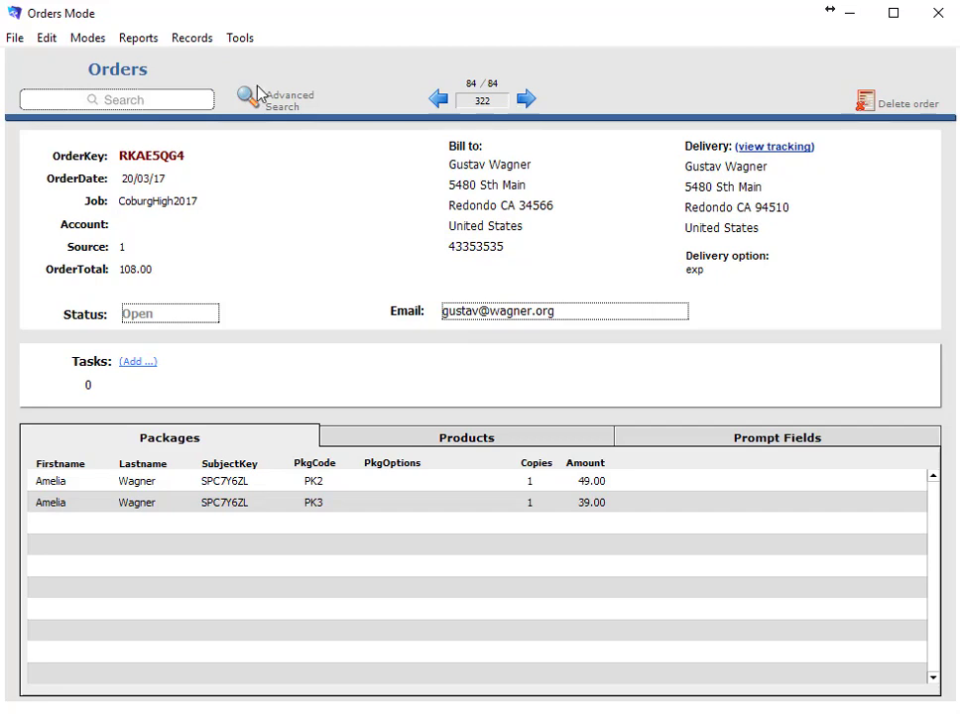
Choose Close Orders from the File menu to get the order-key prompt
click(22, 44)
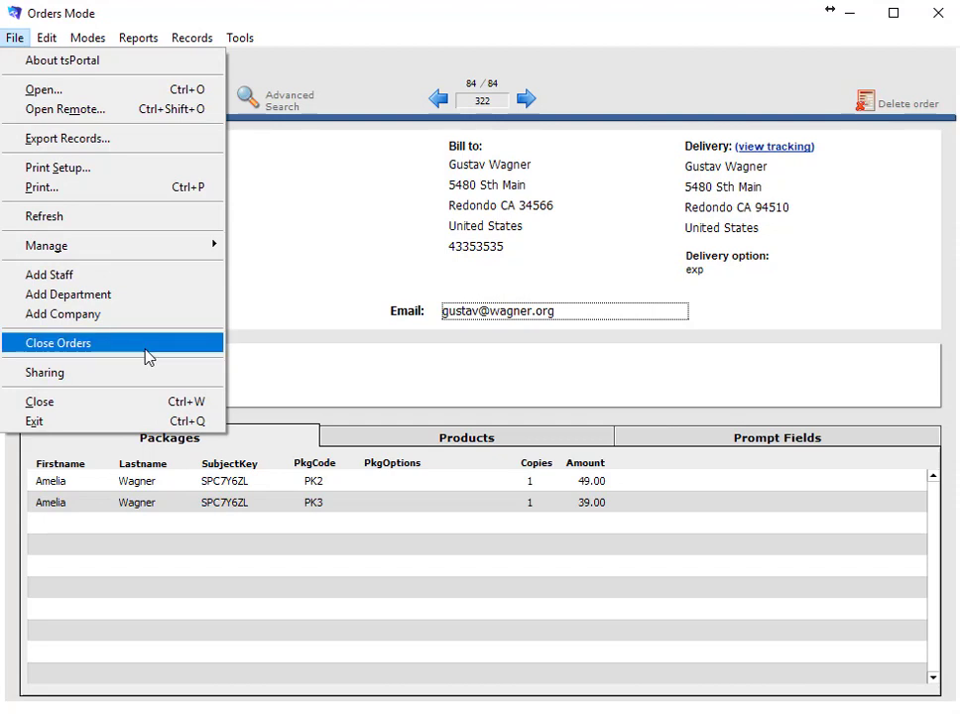
click(147, 355)
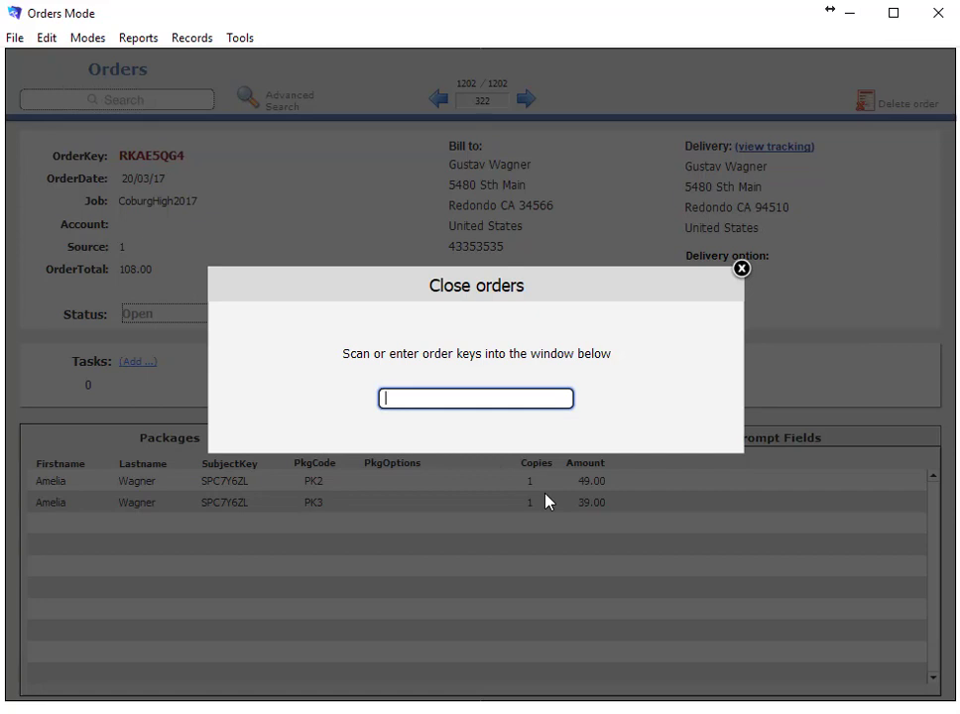
Enter four order keys, one after another, to mark those orders Closed
key(Return)
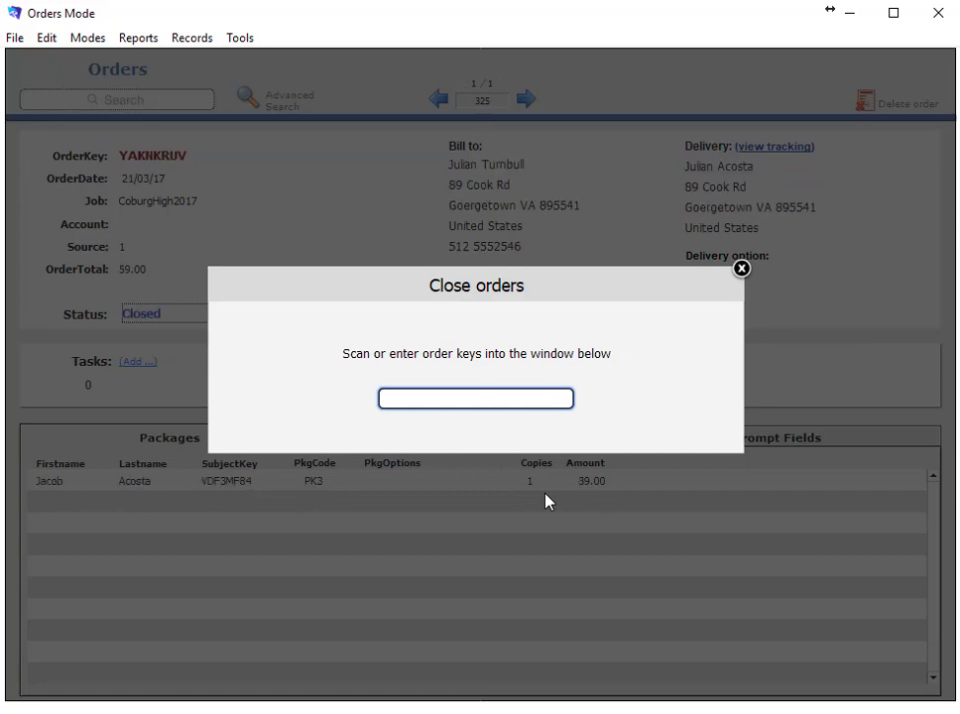
key(Return)
key(Return)
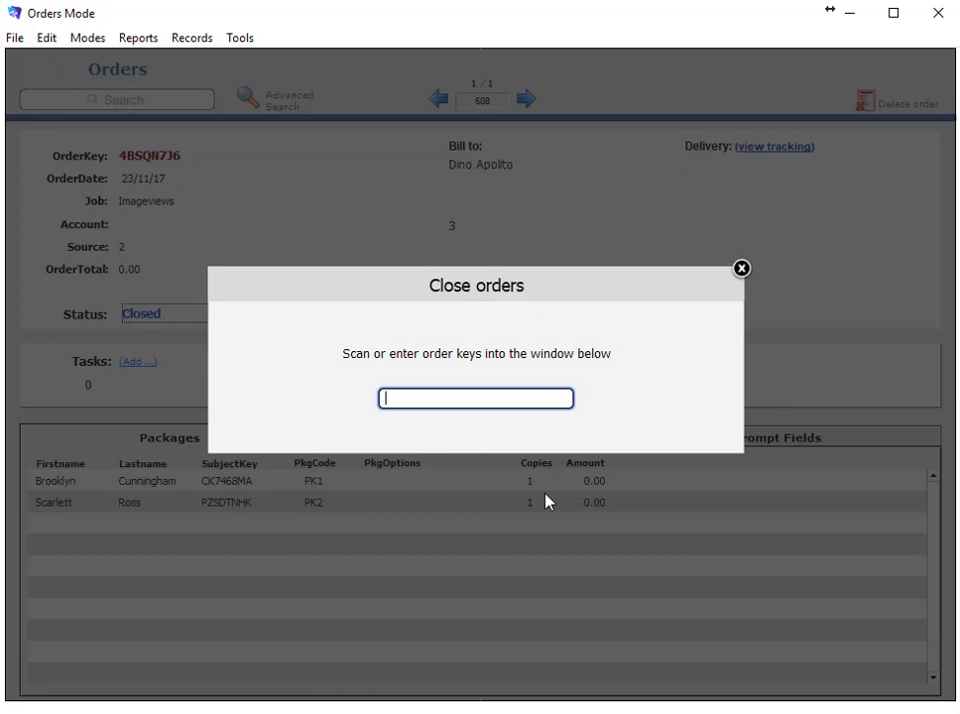
key(Return)
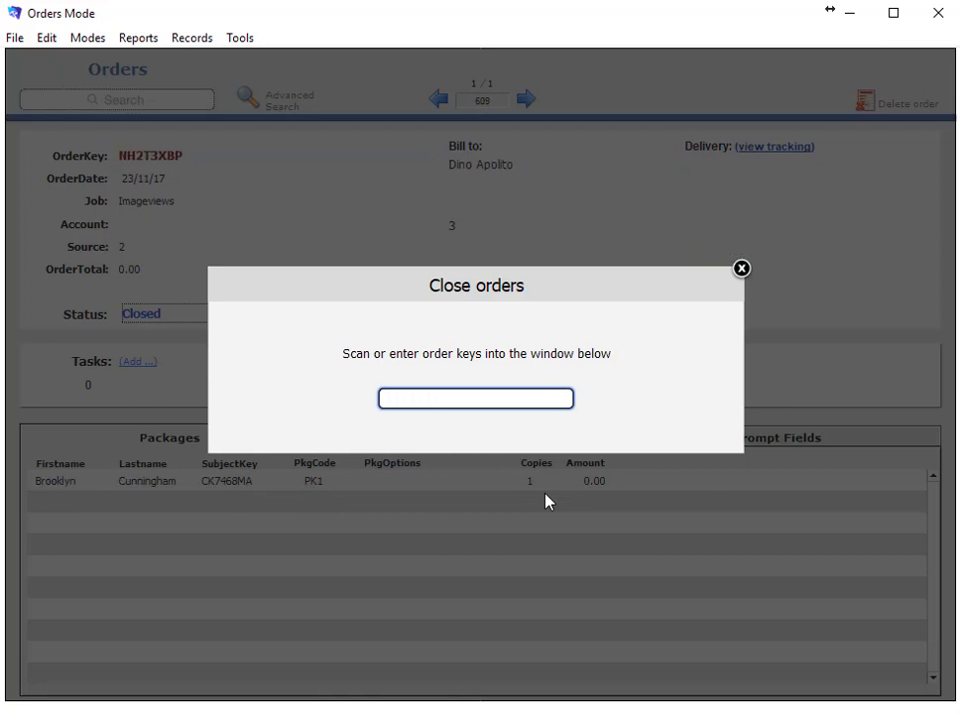
Dismiss the Close orders prompt and toggle the order's status to Open and back to Closed
click(743, 269)
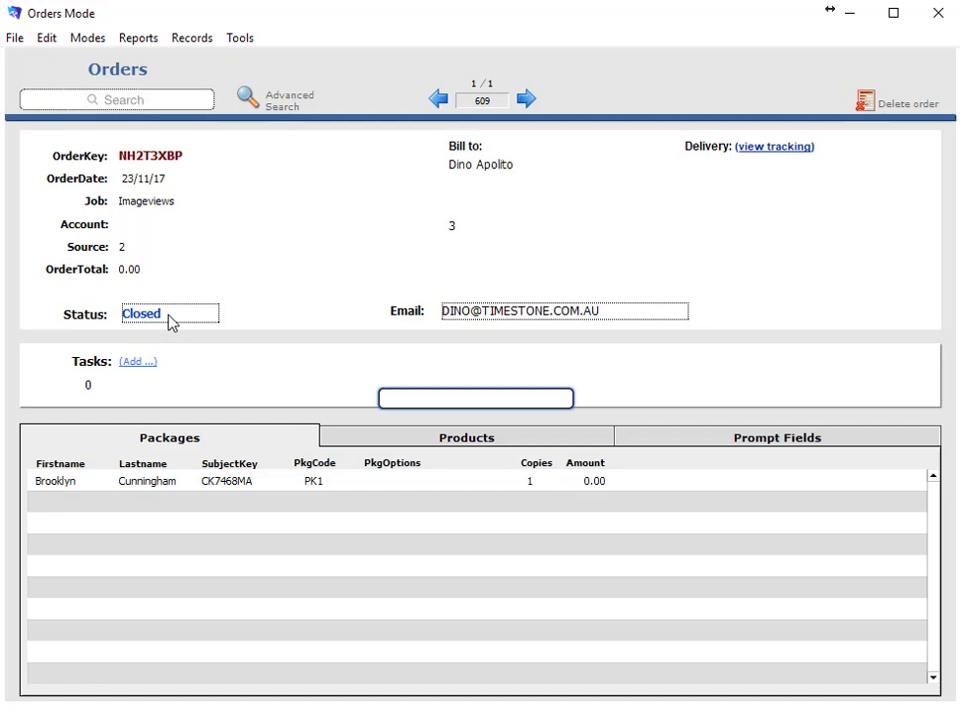
click(169, 318)
click(170, 318)
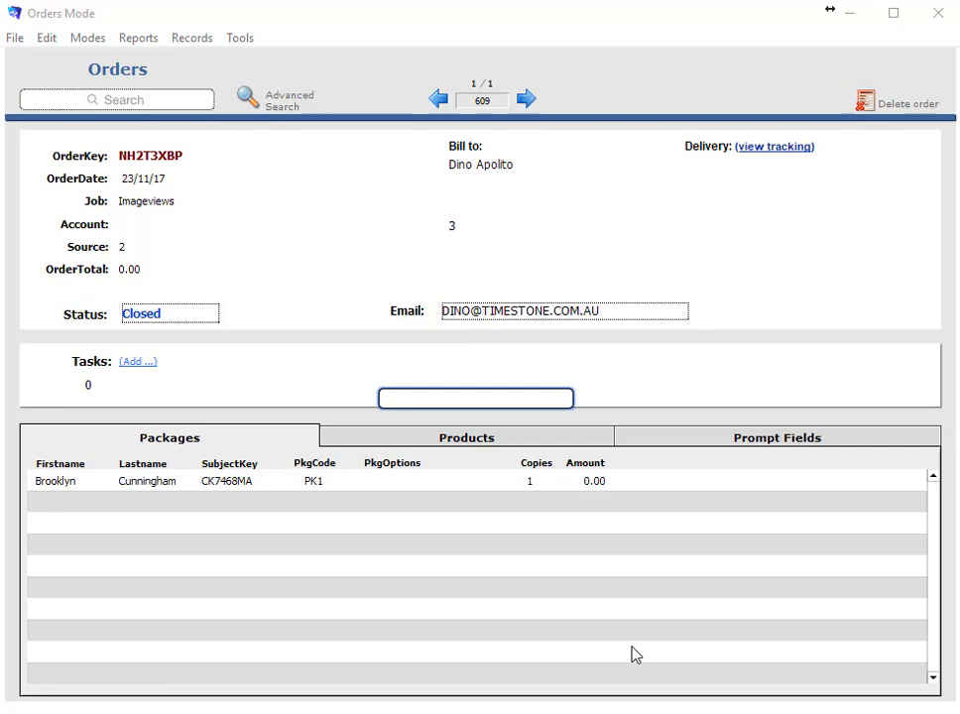
Open the package line's subject record, step back two subjects, and focus the Search box
double_click(223, 484)
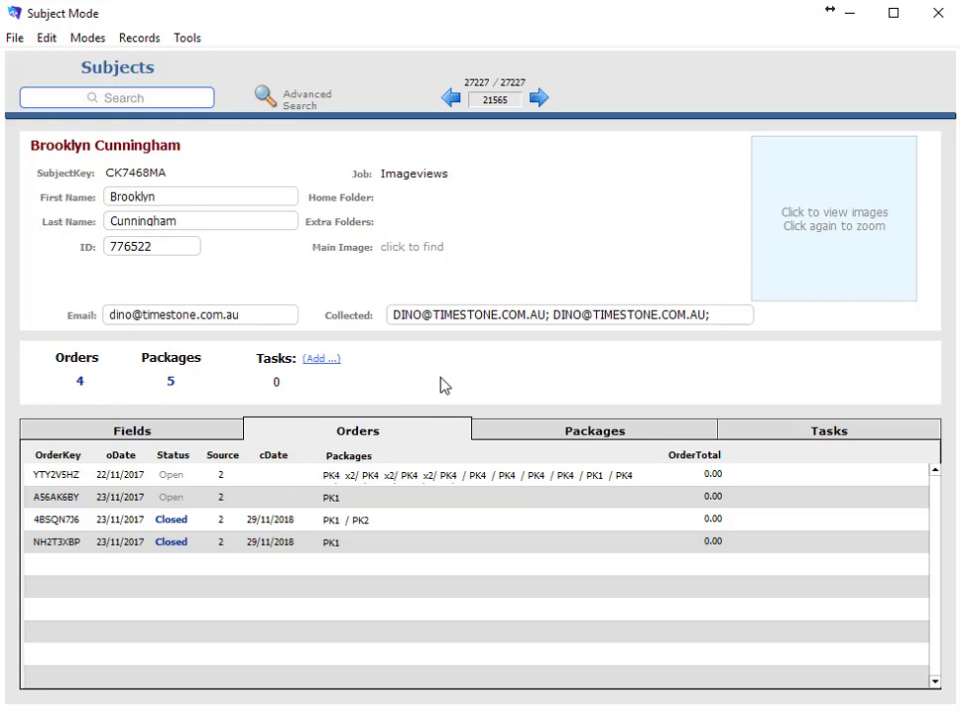
click(450, 97)
click(450, 97)
click(450, 97)
click(135, 103)
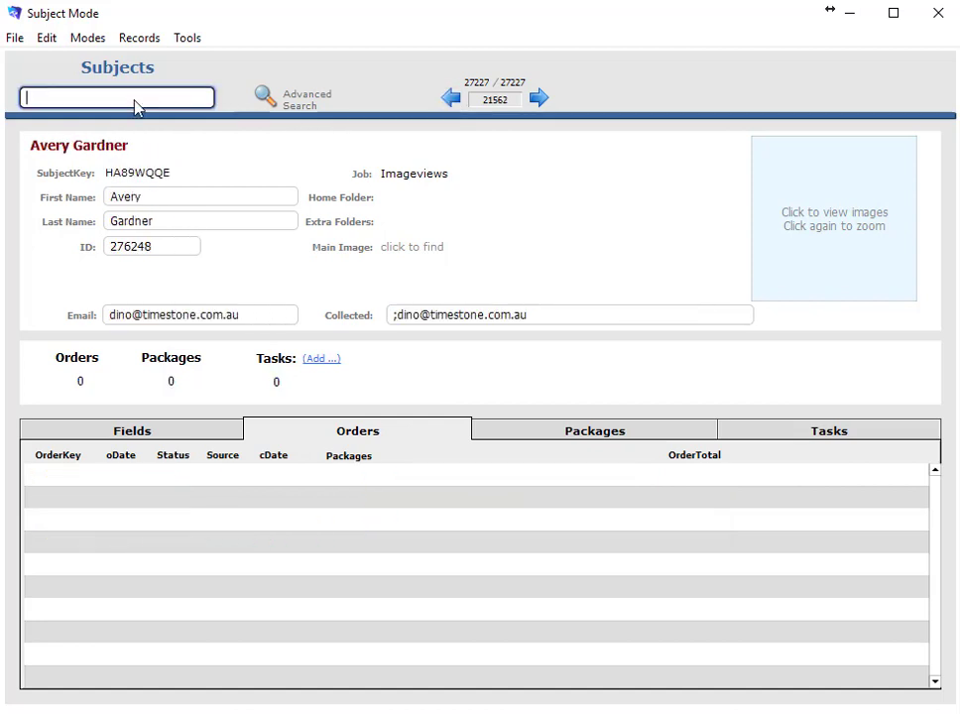
Search subjects by partial surname, open the Coburg Elementary 2016-2017 match, and view its Fields and Orders
text(cunningh)
key(Return)
scroll(446, 310, down, 8)
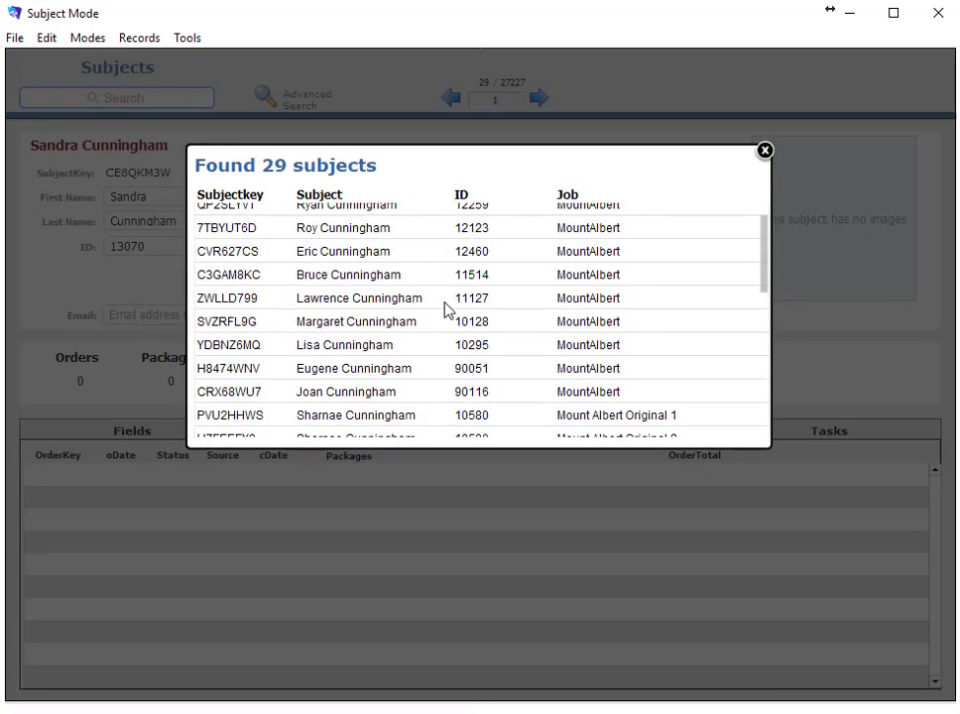
scroll(447, 310, down, 1)
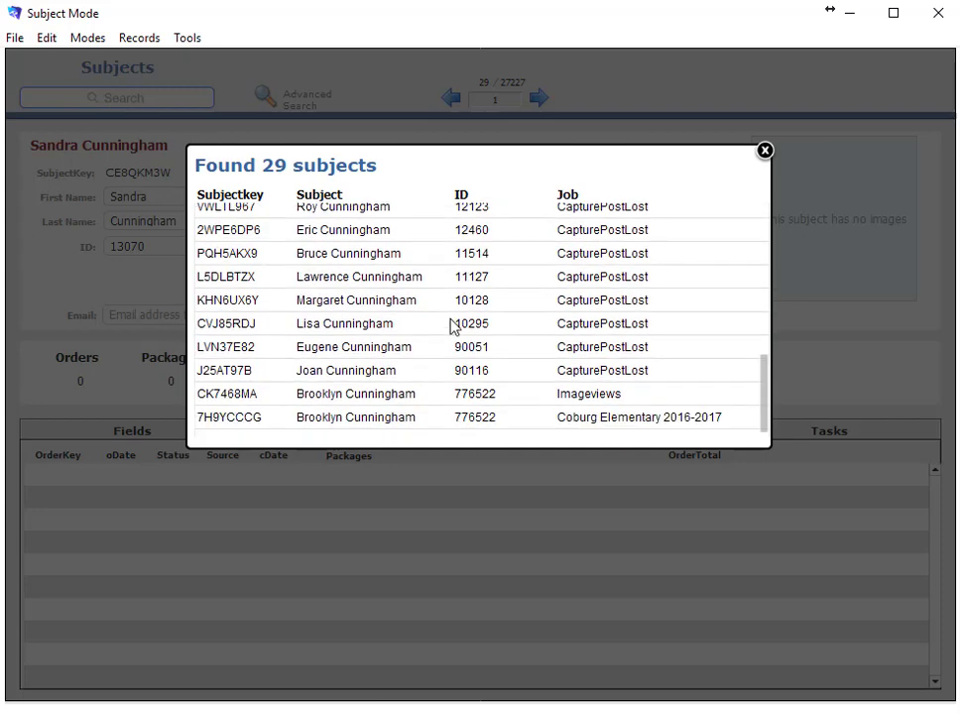
double_click(230, 417)
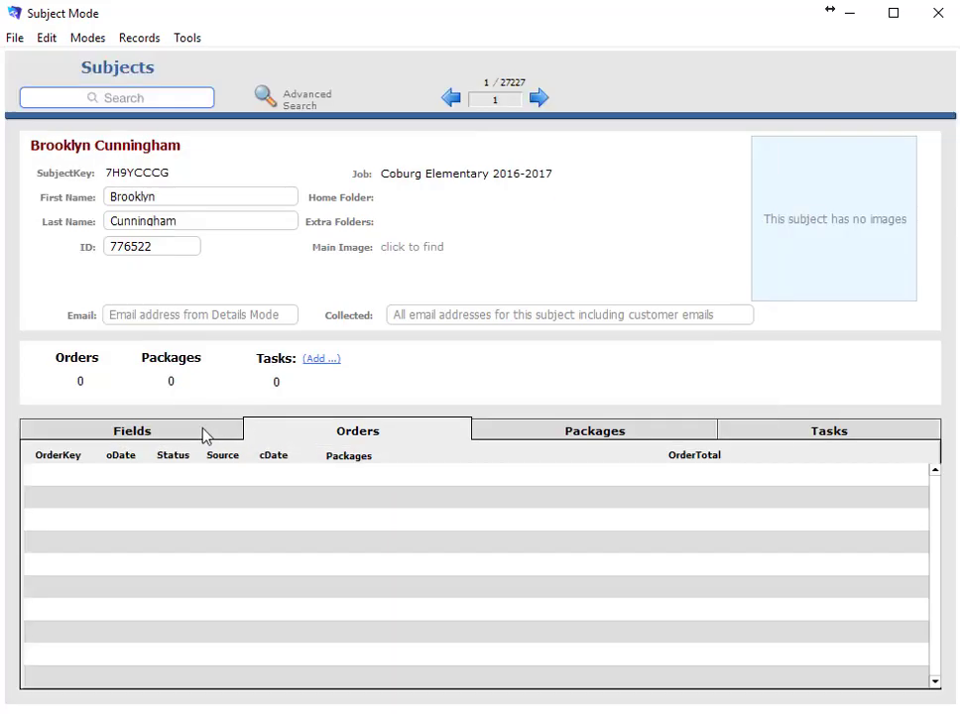
click(203, 434)
click(336, 434)
Search again by the full surname and open the Imageviews subject record
click(154, 100)
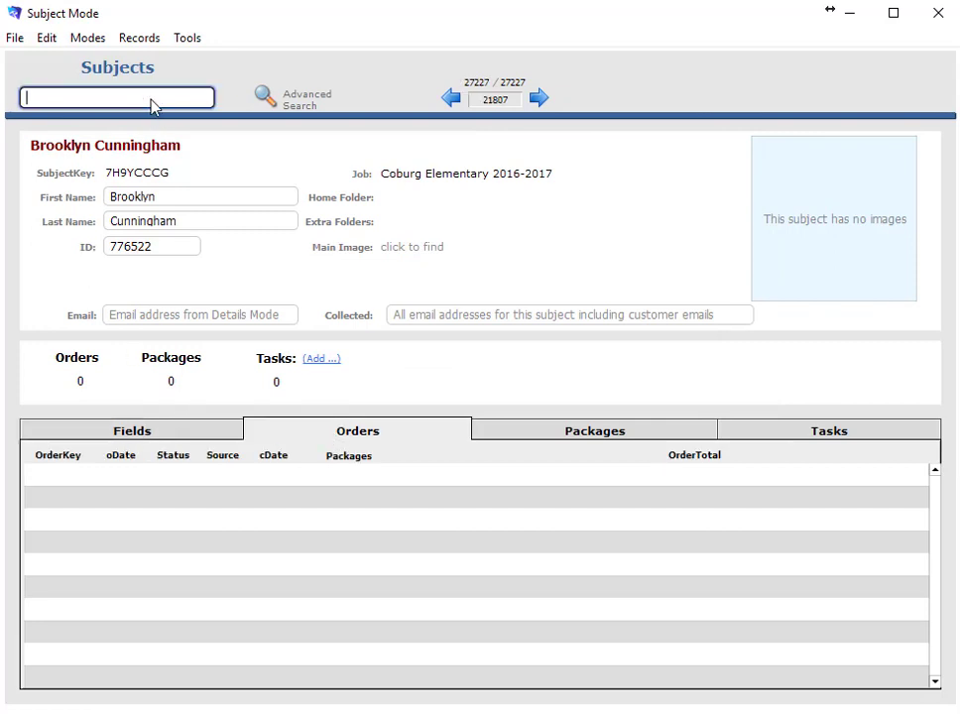
text(cunningham)
key(Return)
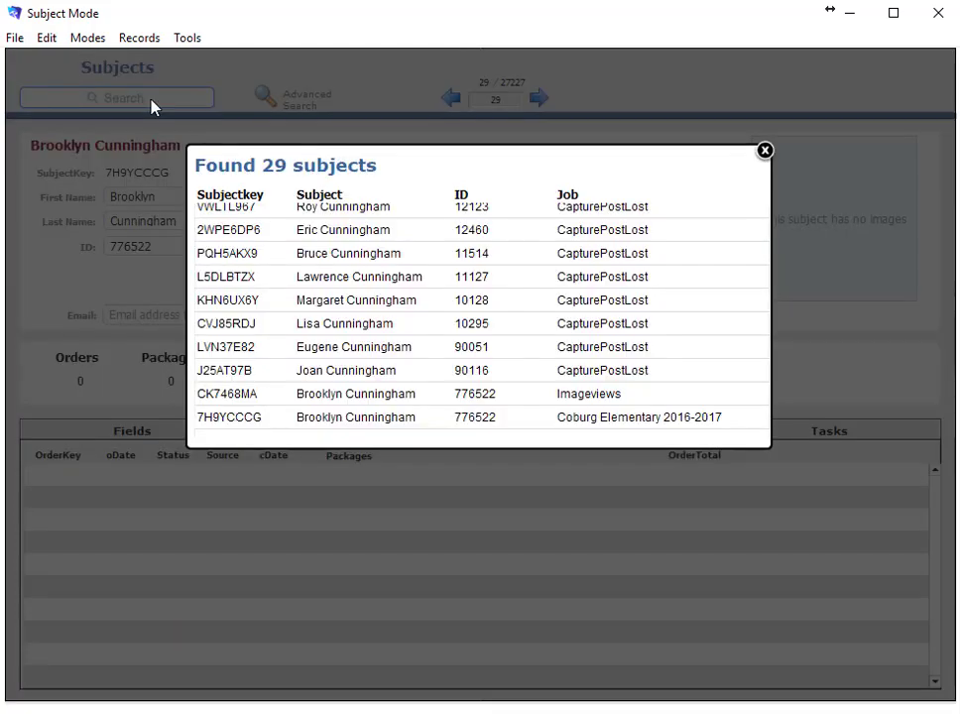
scroll(488, 332, down, 1)
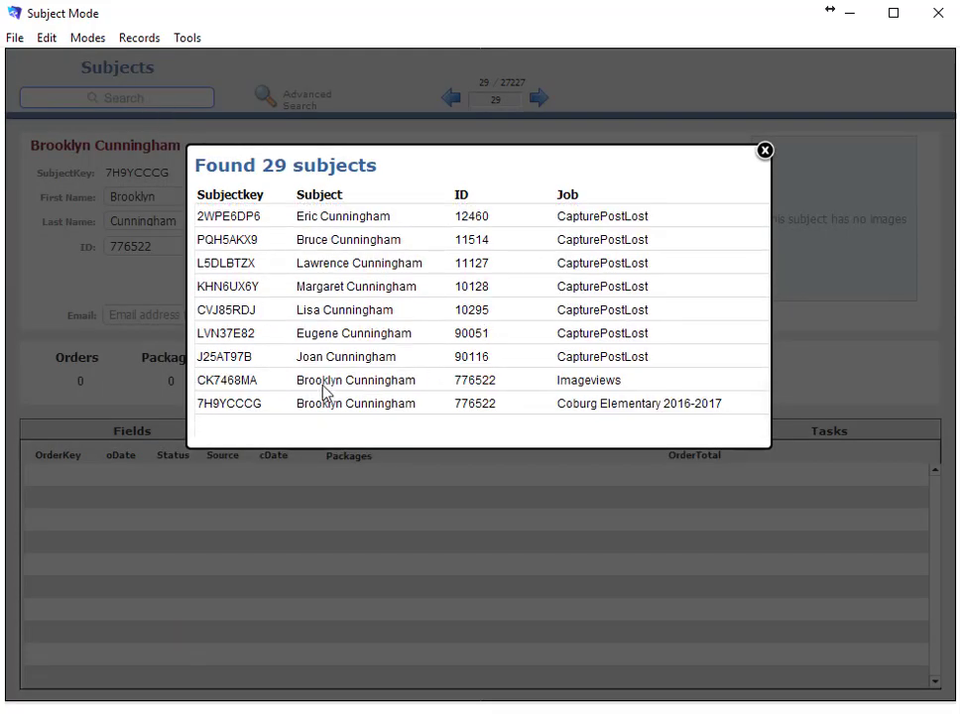
click(235, 388)
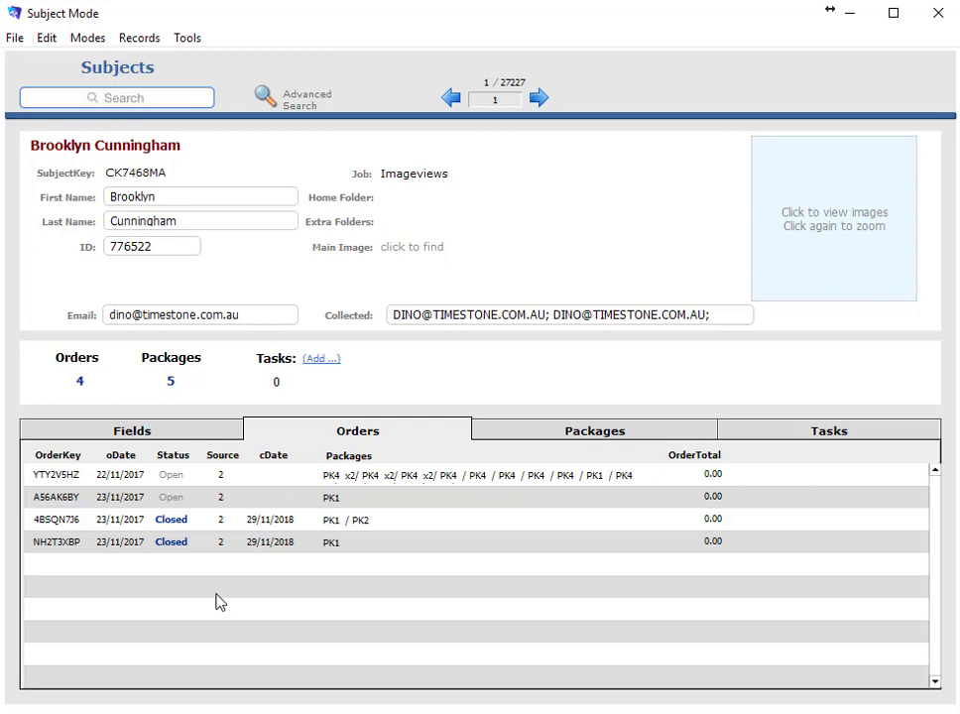
double_click(40, 521)
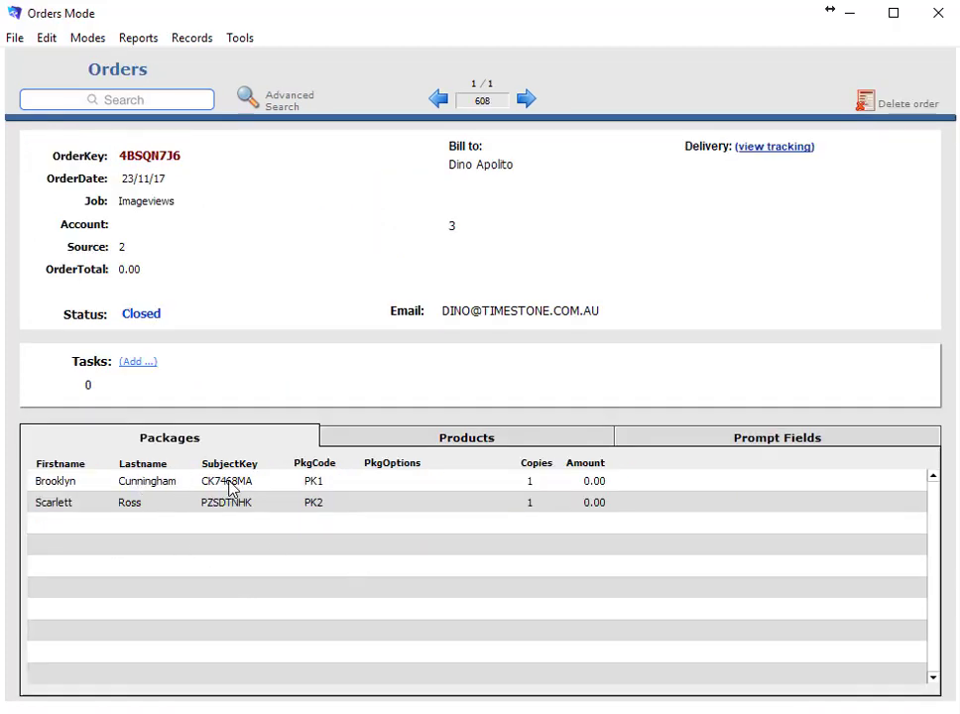
double_click(205, 481)
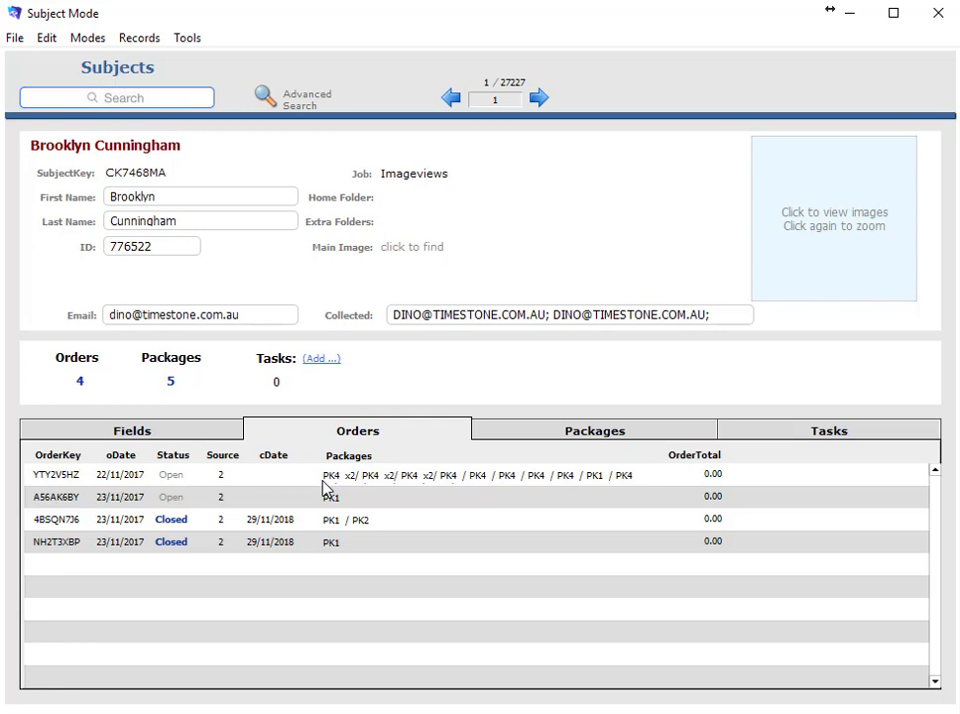
Open Close subject orders from the File menu and submit three subject keys
click(17, 38)
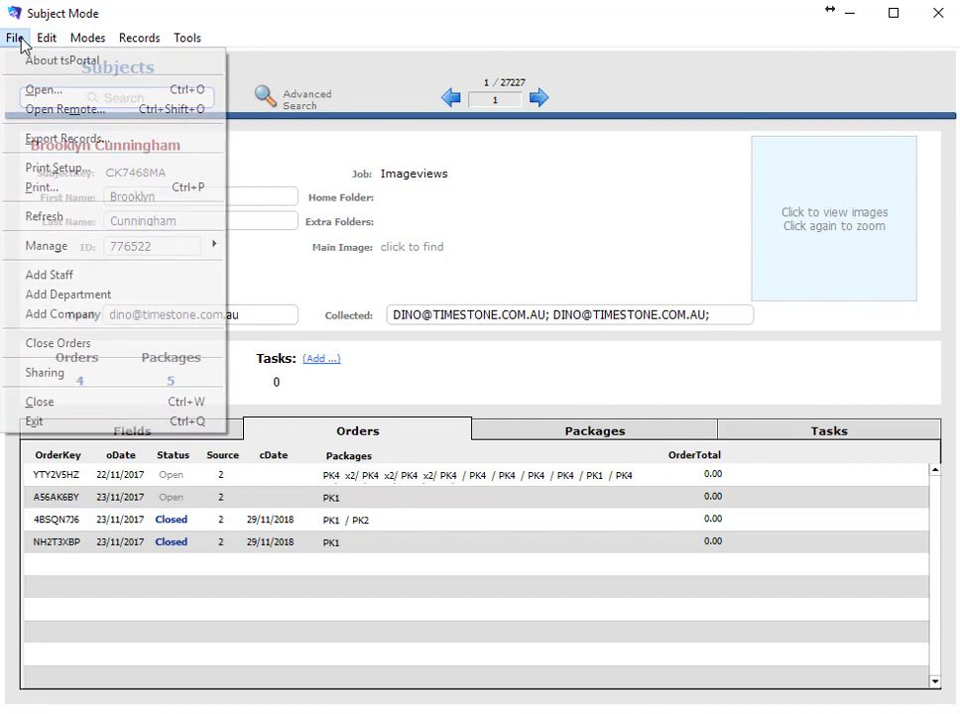
click(25, 343)
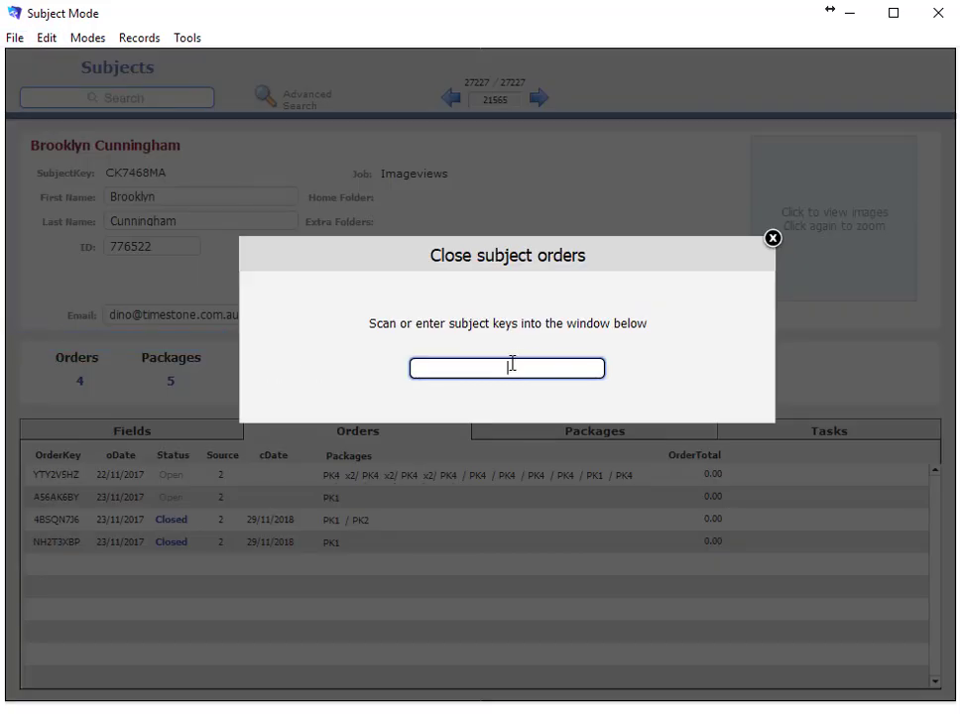
key(Return)
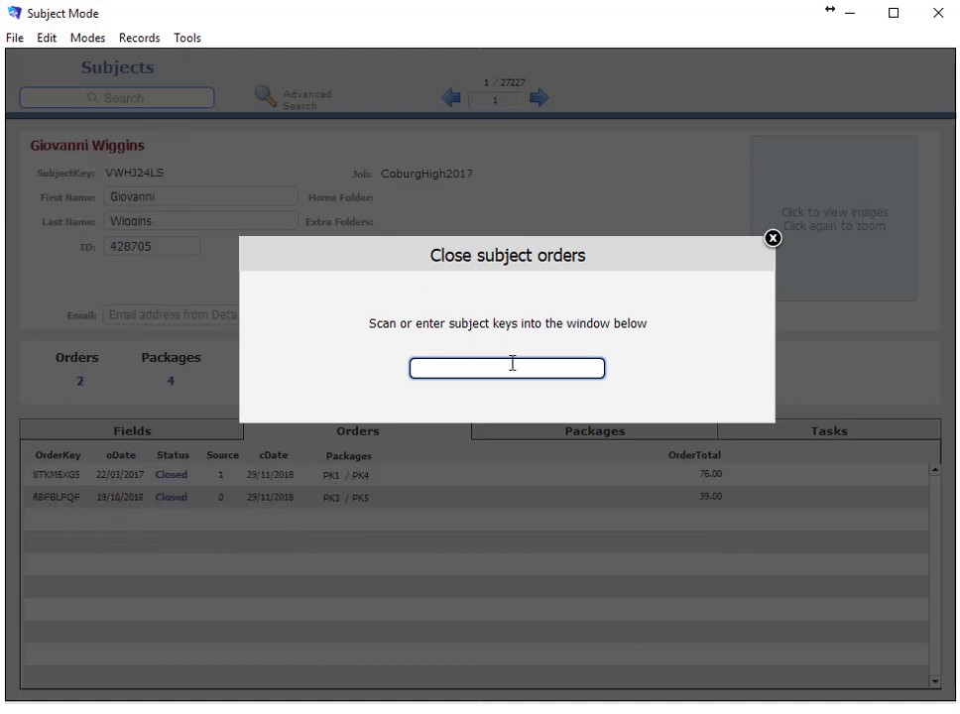
key(Return)
key(Return)
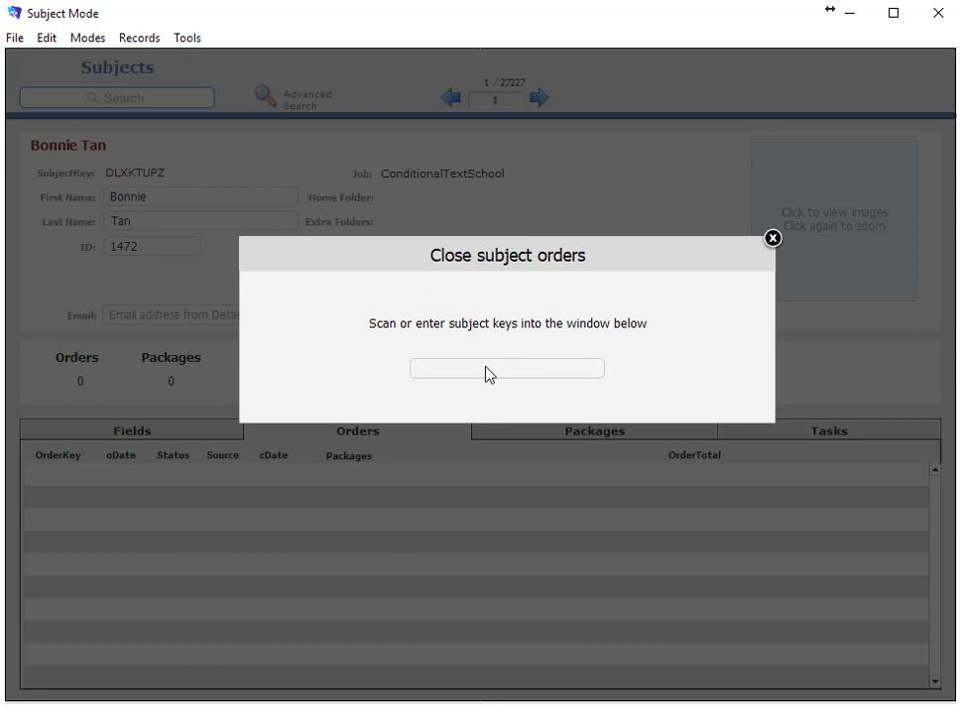
Re-enter three subject keys, acknowledge the no-orders message, and close the order-closing window
click(486, 373)
key(Return)
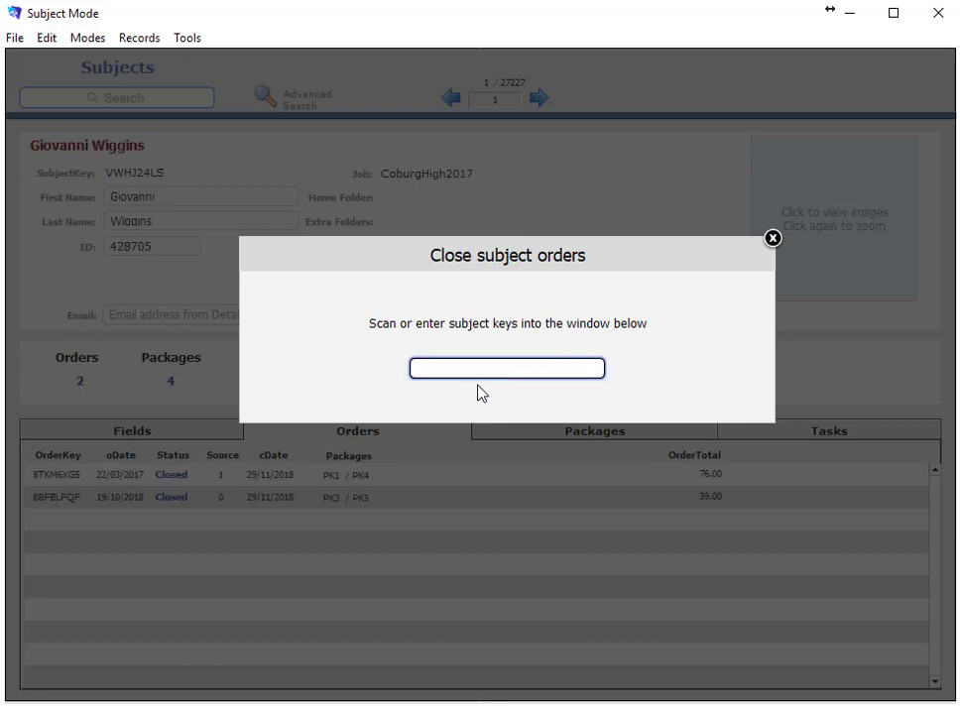
key(Return)
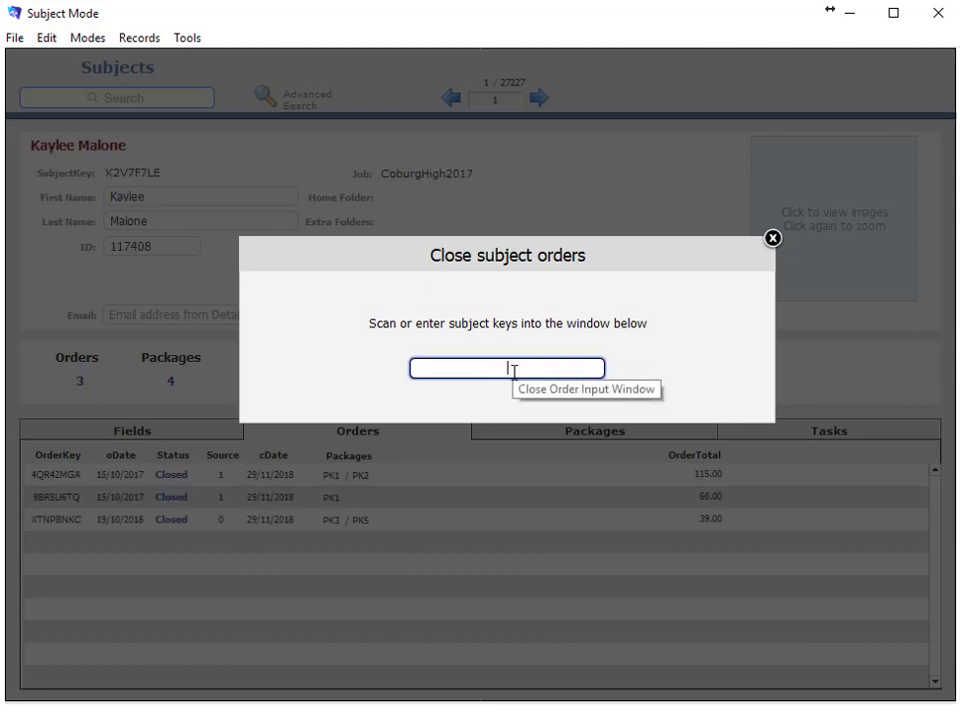
key(Return)
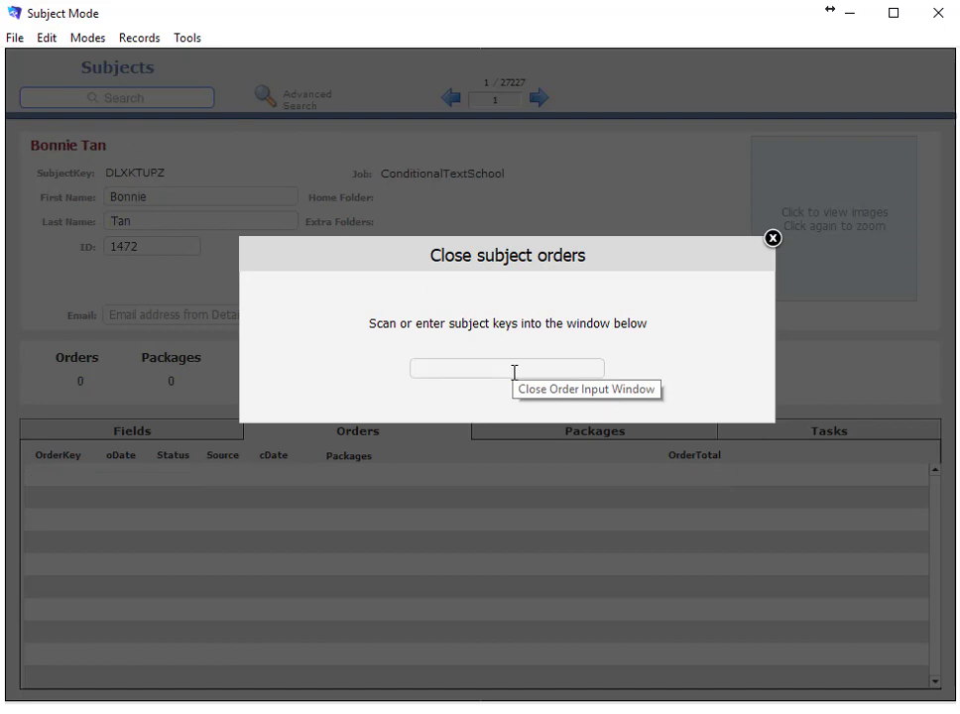
click(773, 238)
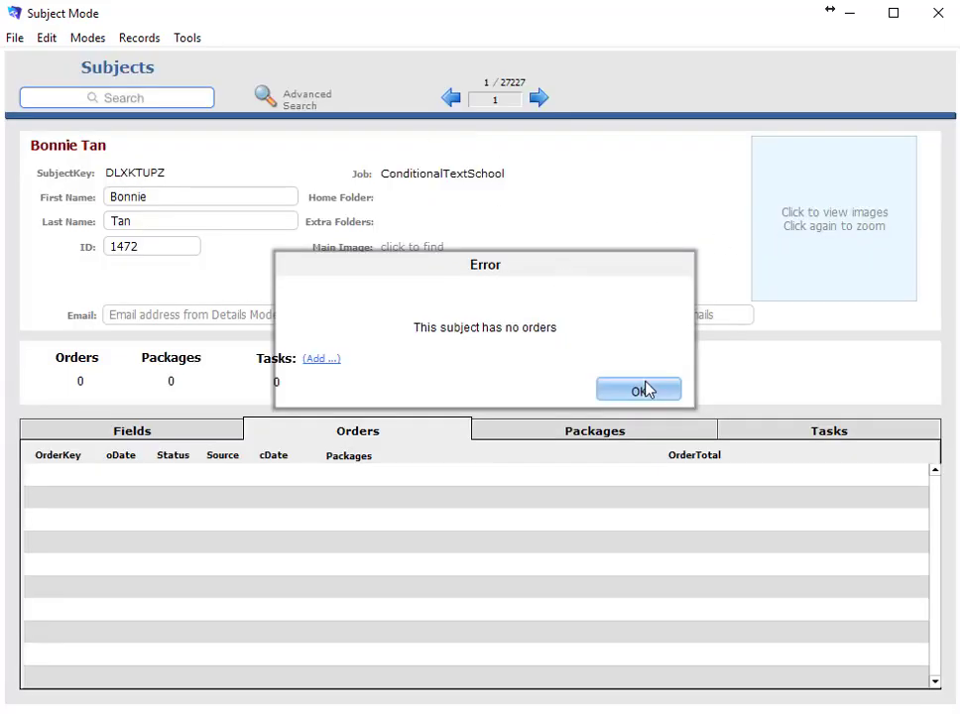
click(640, 388)
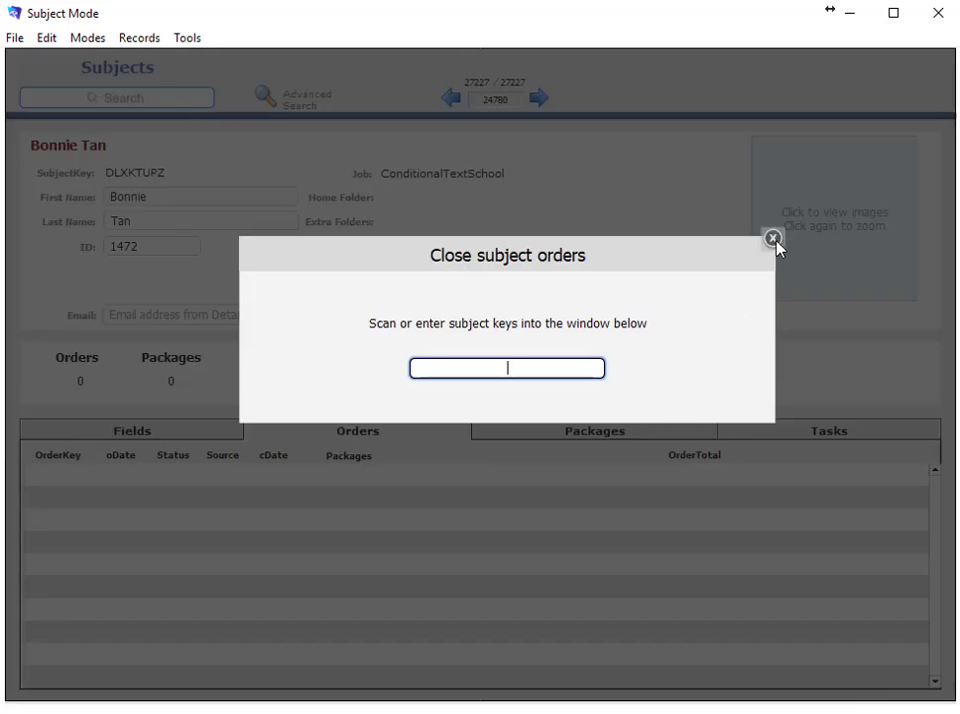
click(773, 239)
Quick find the pasted subject key to load the CoburgHigh2017 subject with three Closed orders
click(143, 100)
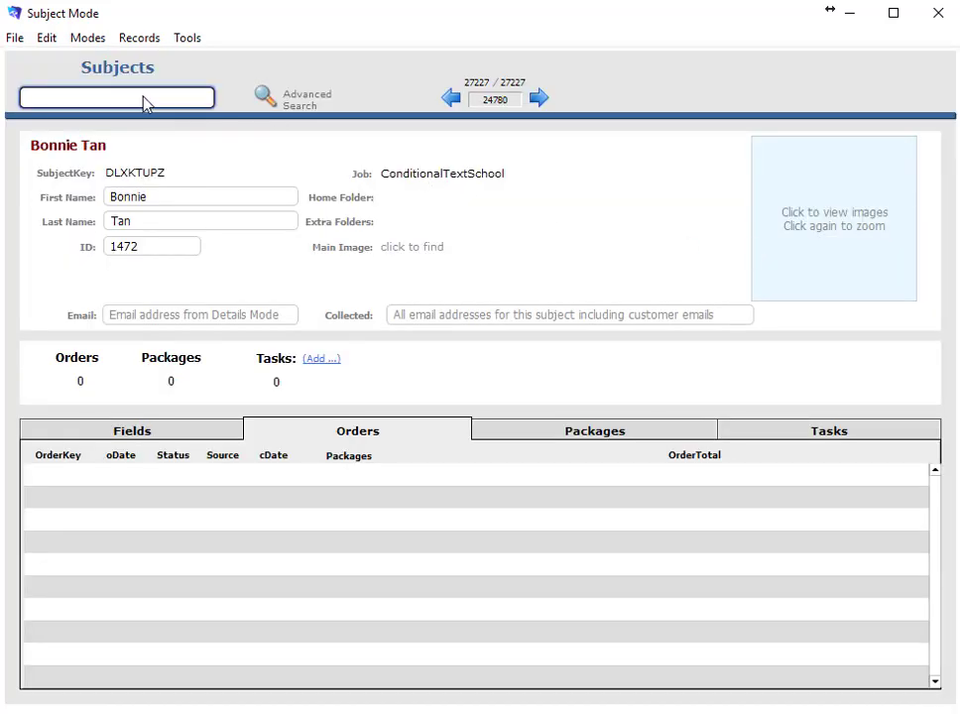
key(Return)
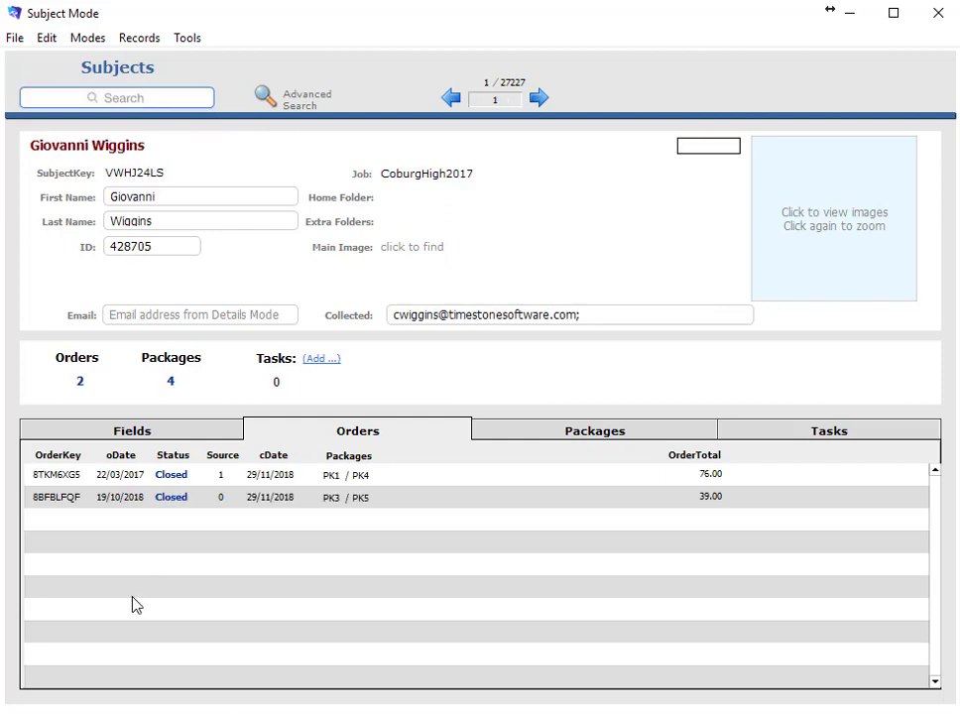
click(140, 98)
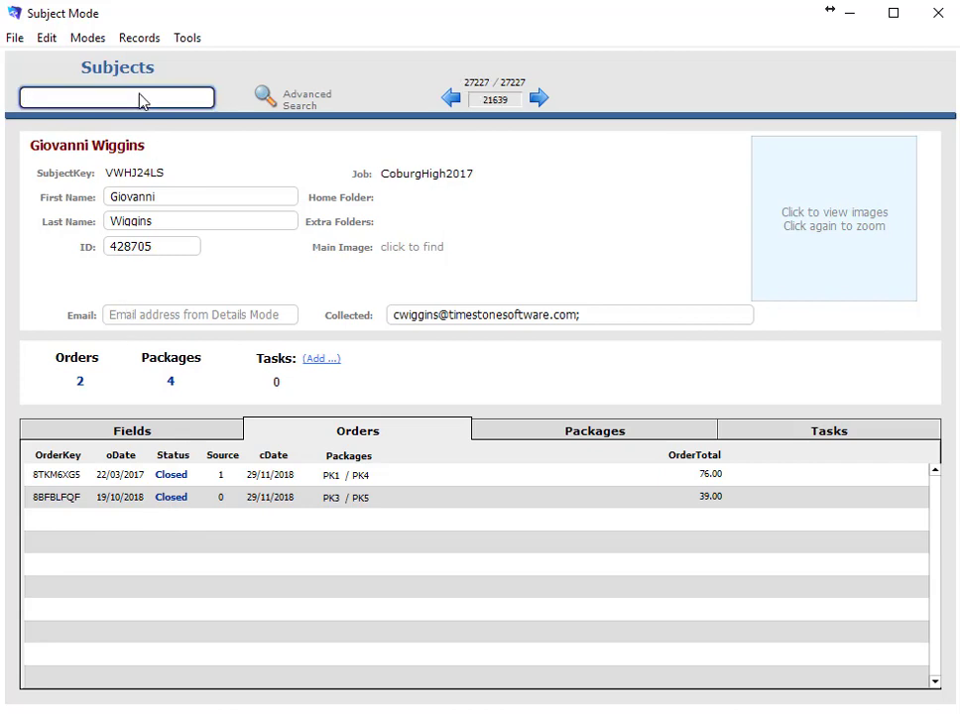
key(Return)
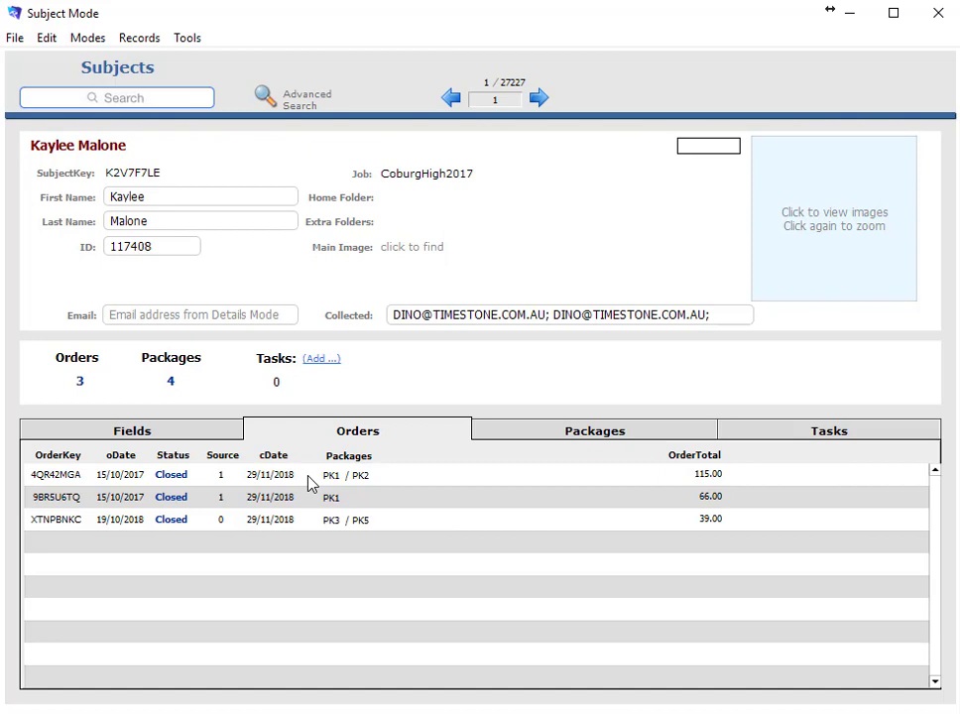
Open the Closed 15/10/17 order totalling 115.00 and view its delivery tracking
double_click(60, 478)
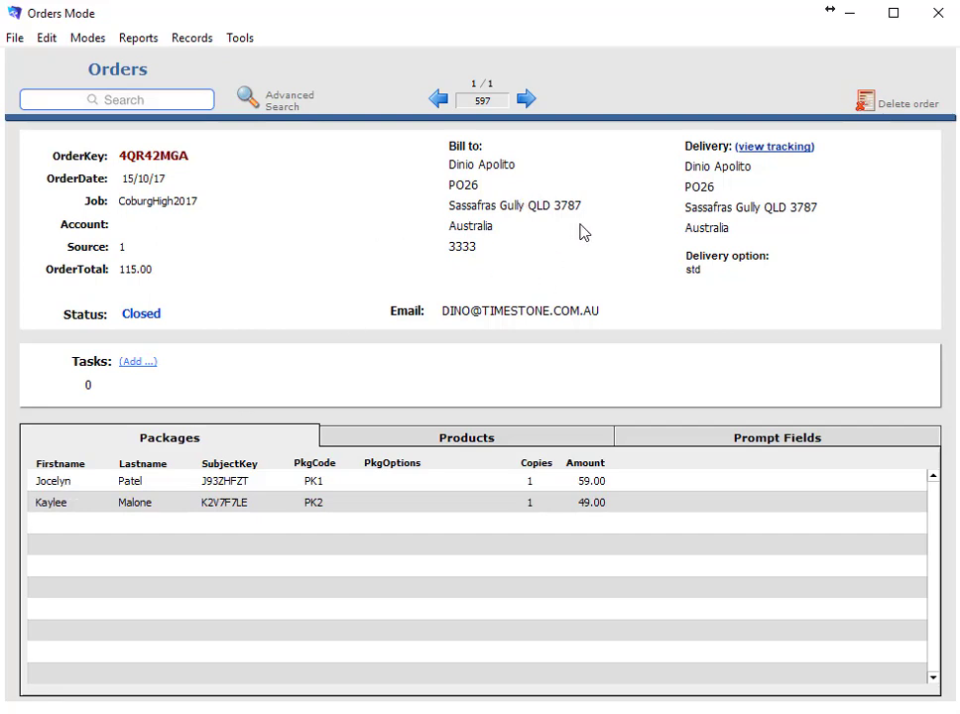
click(783, 148)
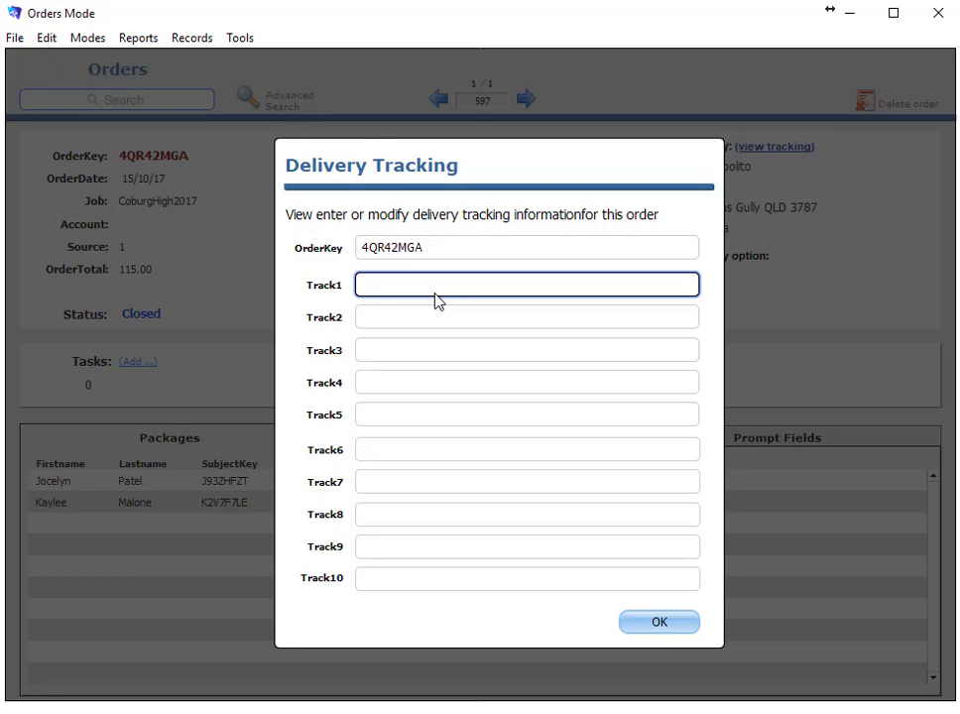
Dismiss the Delivery Tracking dialog with OK
click(680, 633)
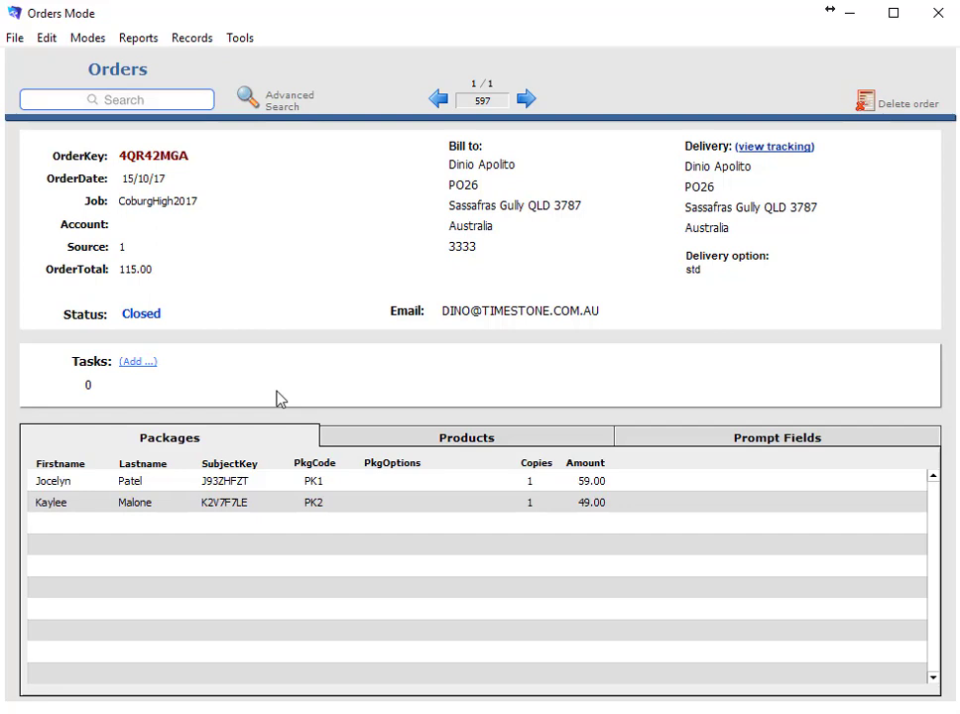
Switch to Tasks mode, visit task 1's linked Greenville HS subject, return, and open Created by
click(101, 43)
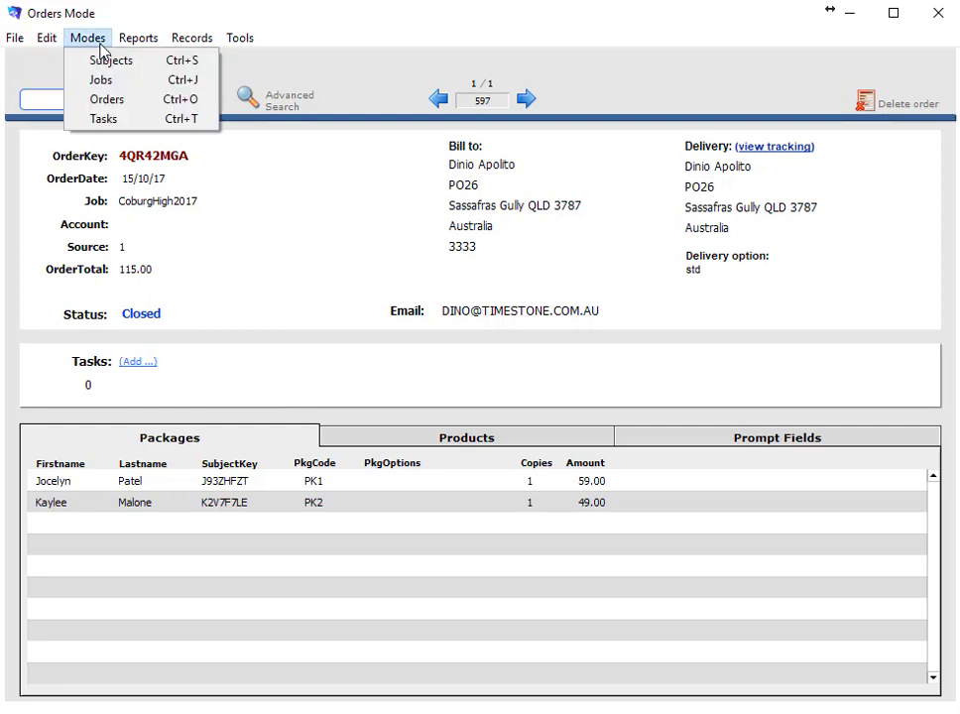
click(74, 120)
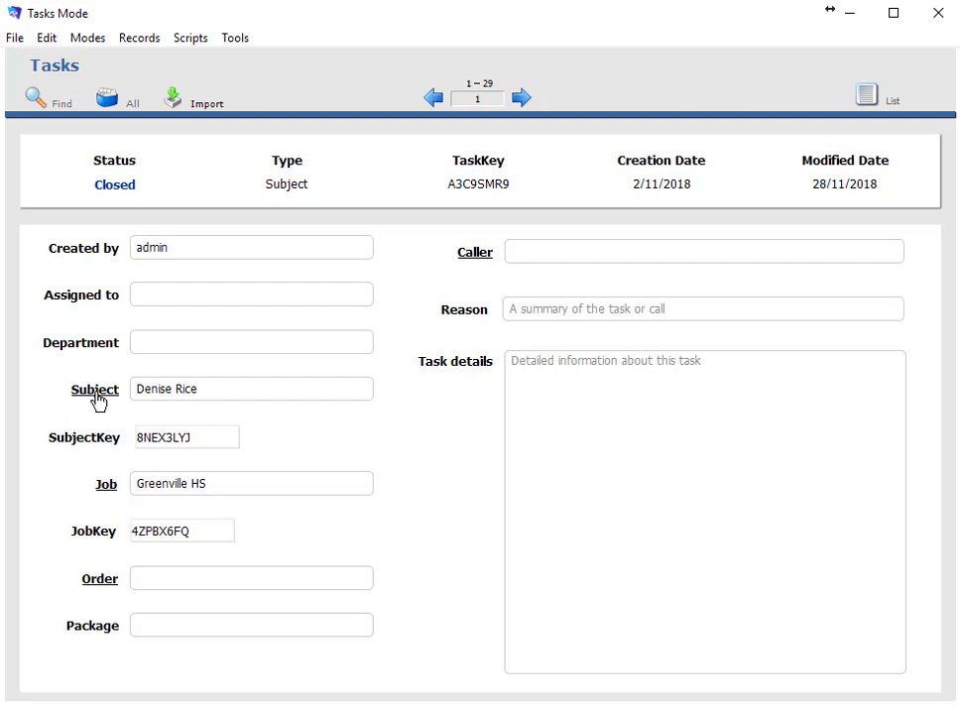
click(95, 390)
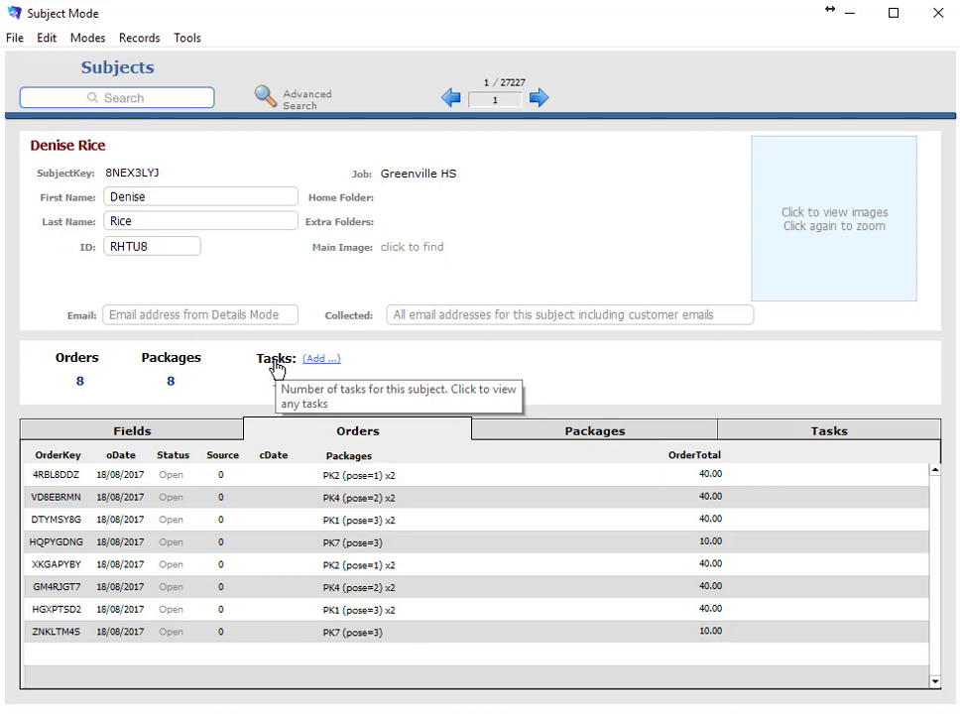
click(275, 363)
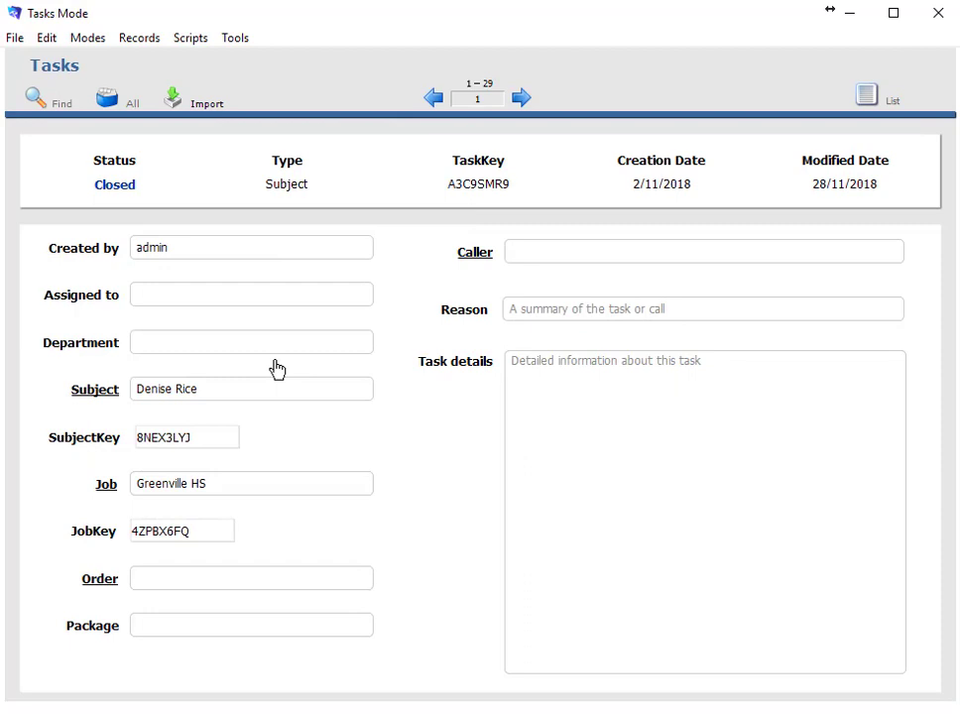
click(248, 258)
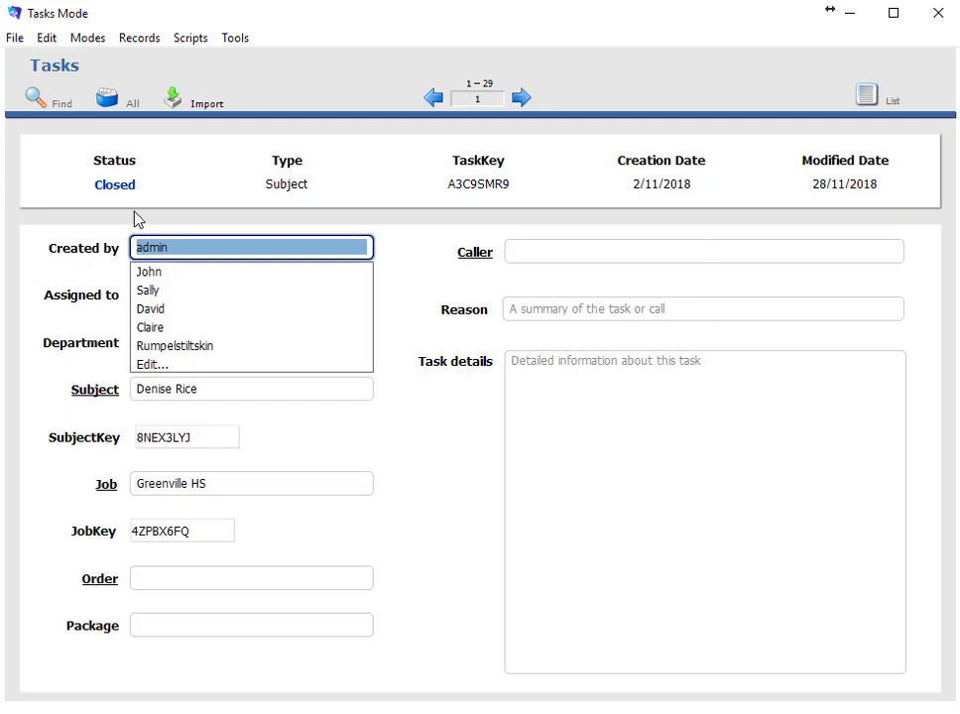
Set the task's assignee, the Editing department and the caller's name, checking the caller's contact details
click(258, 218)
click(171, 295)
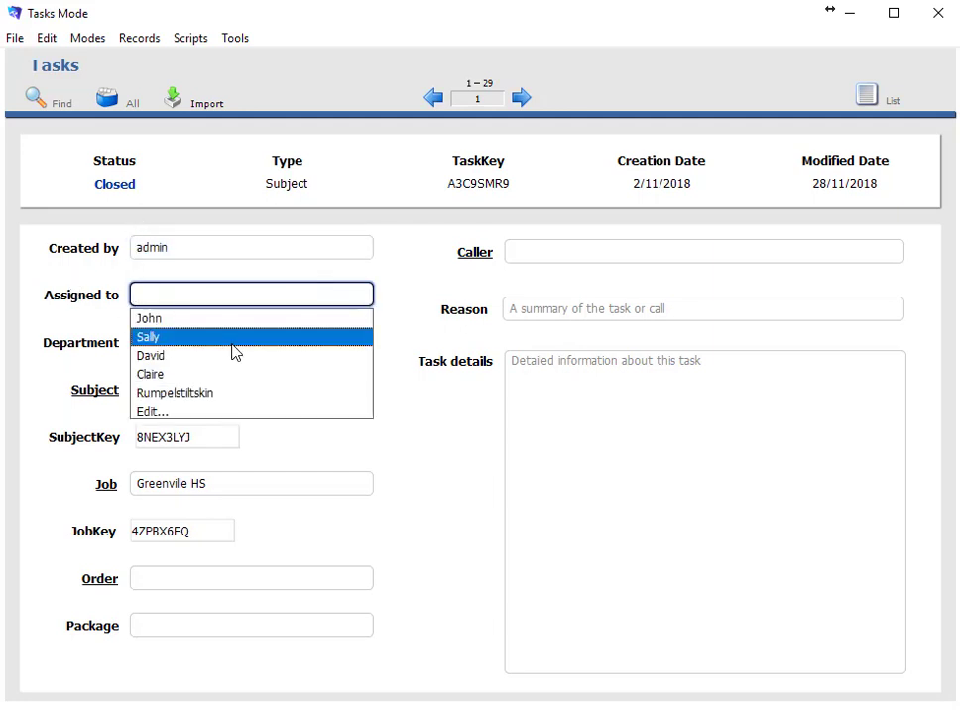
click(294, 340)
click(161, 385)
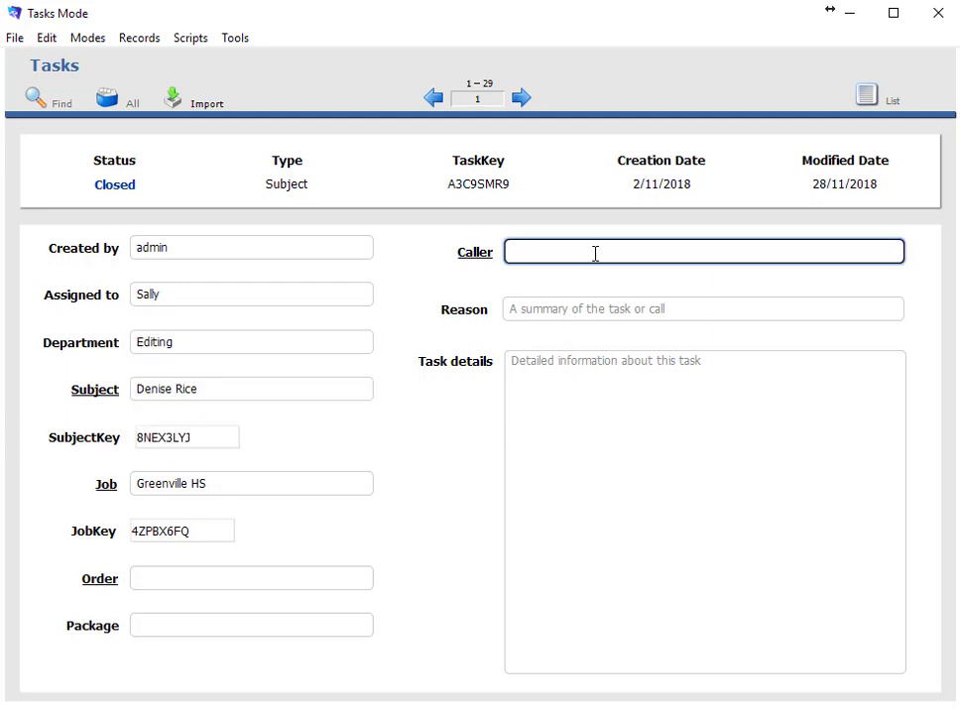
text(Mrs Rice)
click(468, 258)
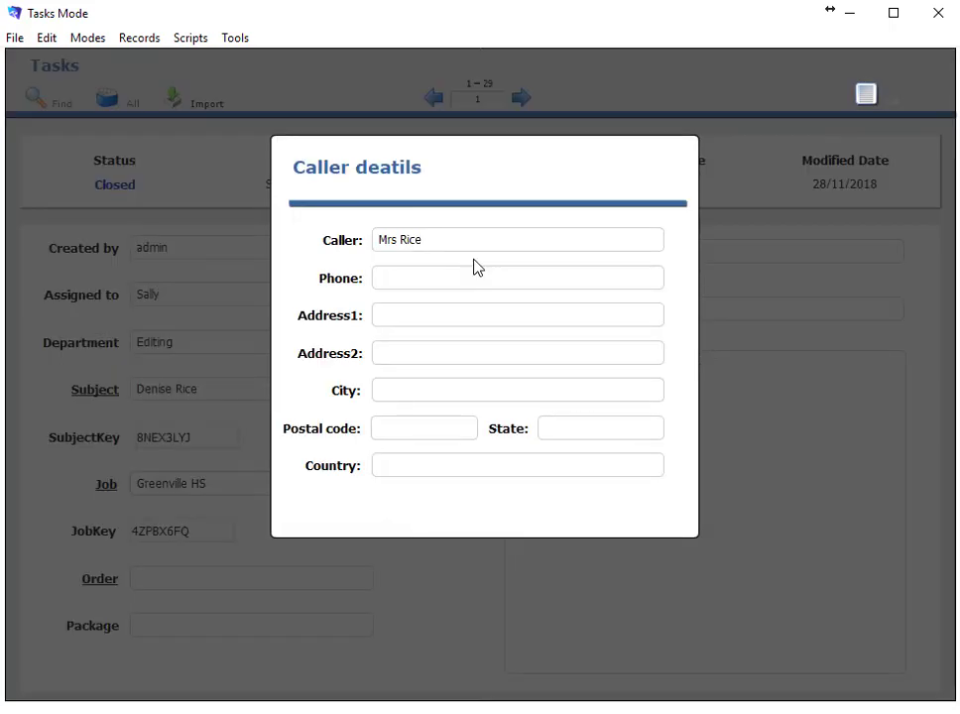
click(451, 602)
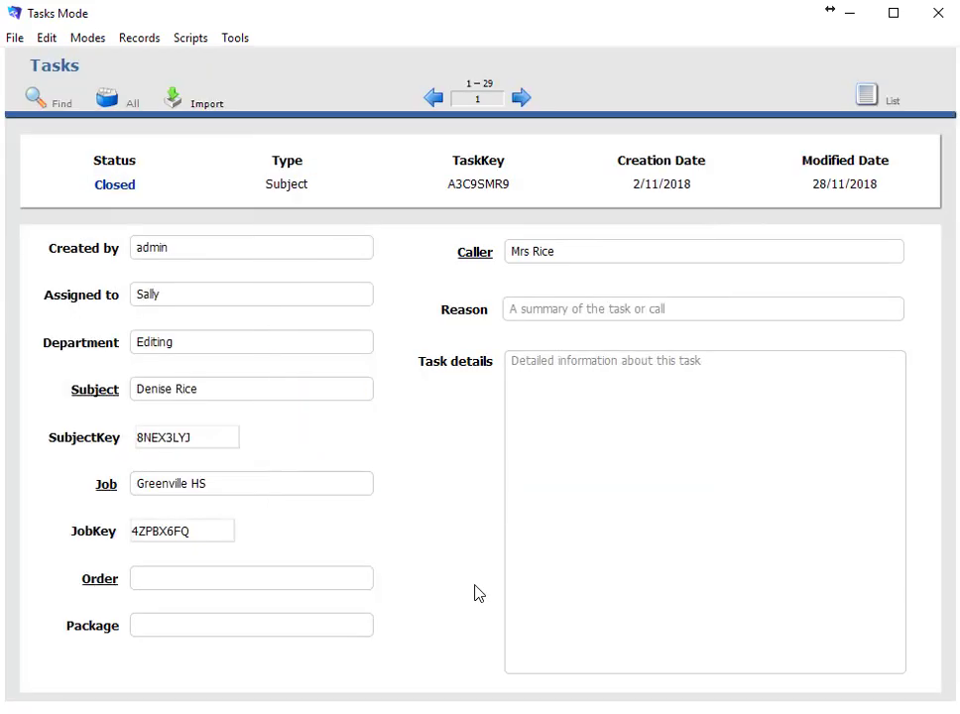
Enter 'Not happy' as the task's reason
click(561, 310)
text(N)
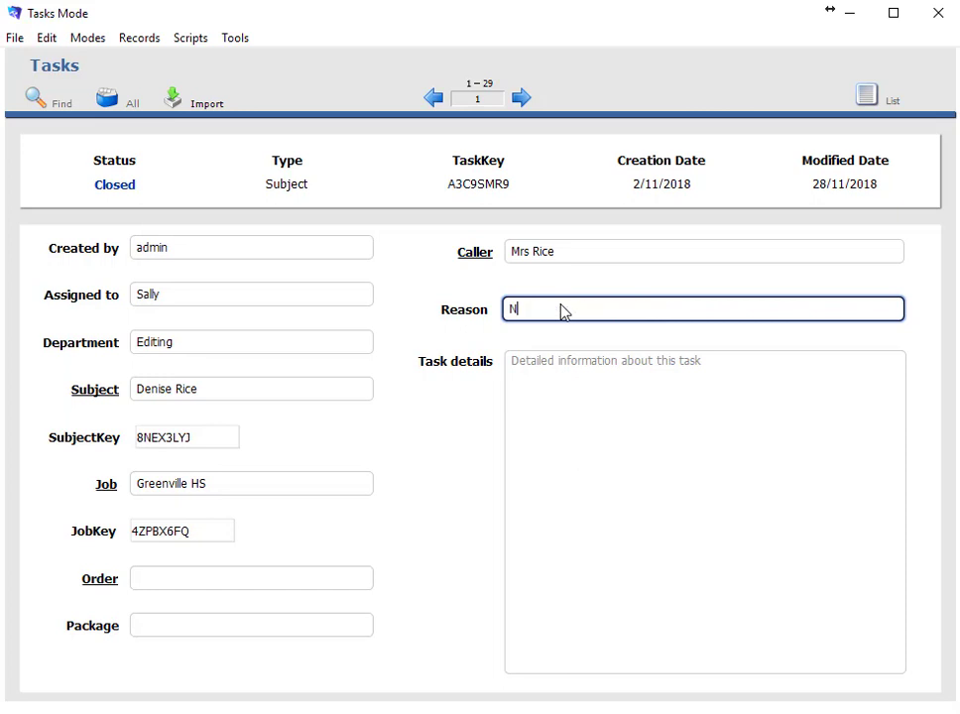
text(ot happy)
click(570, 396)
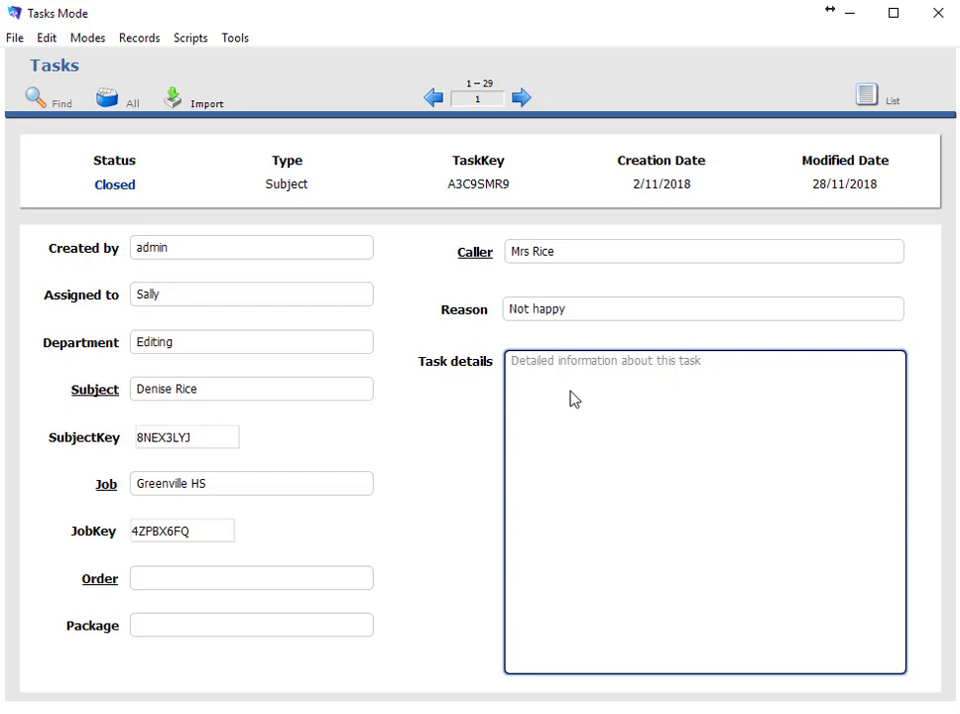
click(877, 97)
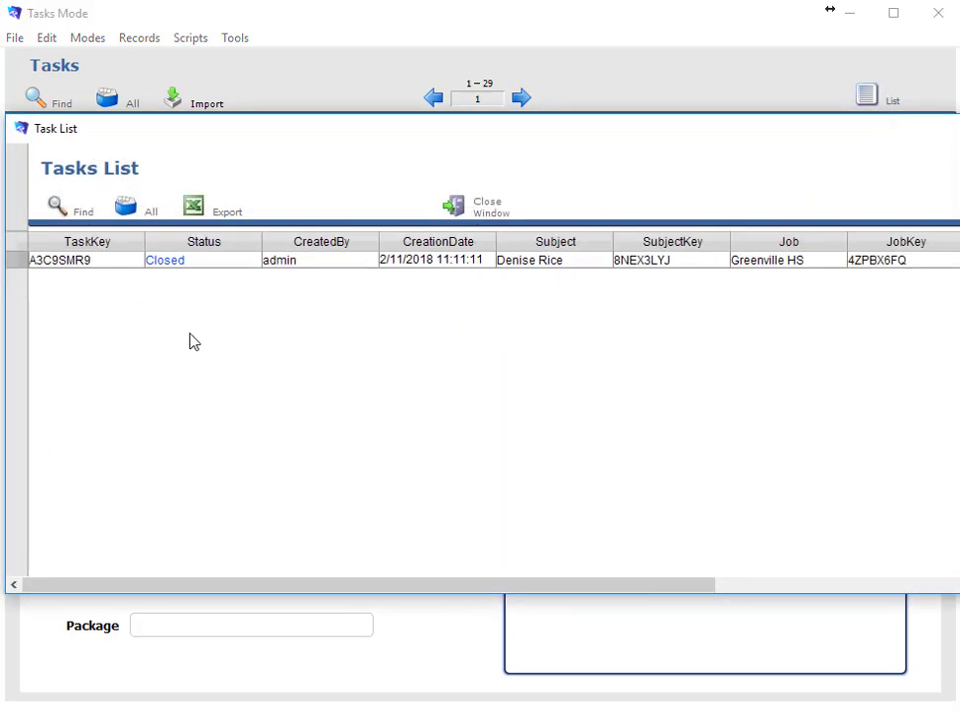
click(60, 207)
click(177, 262)
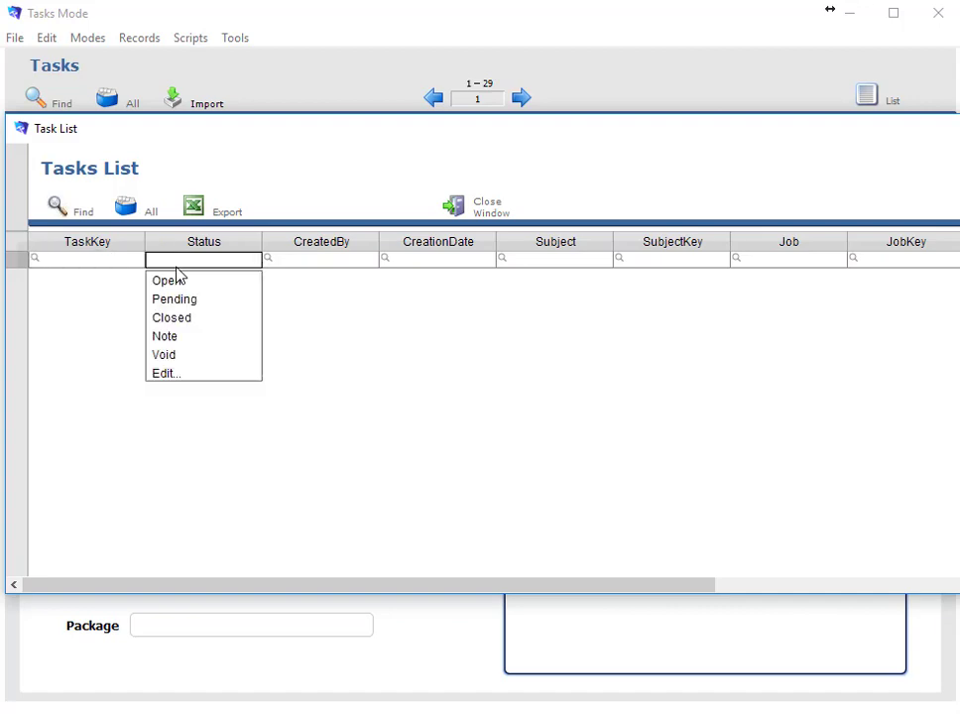
click(175, 281)
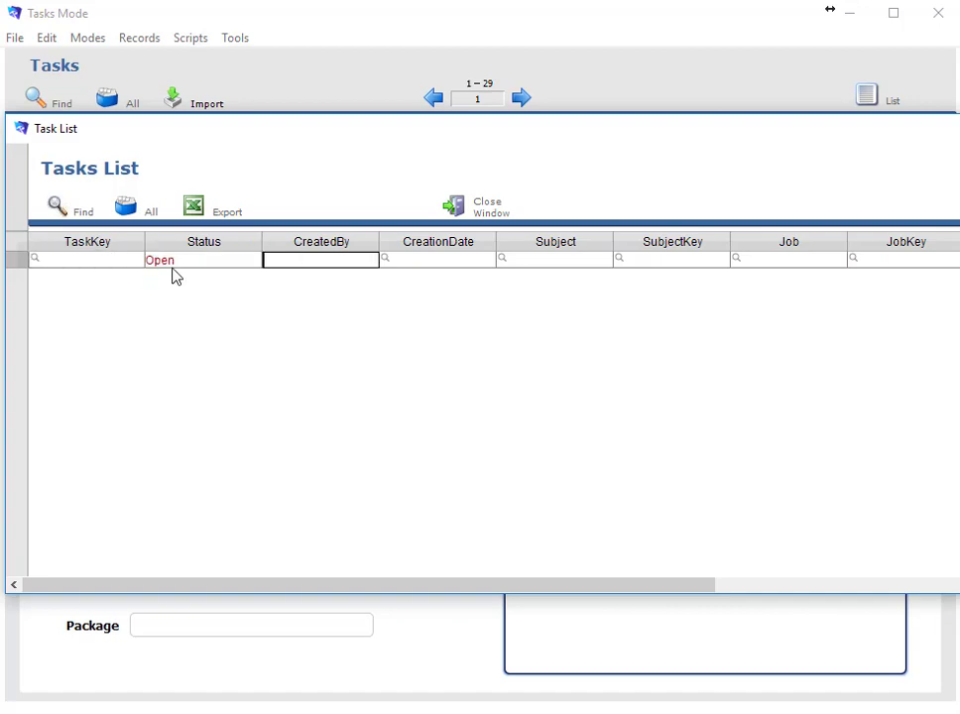
click(128, 205)
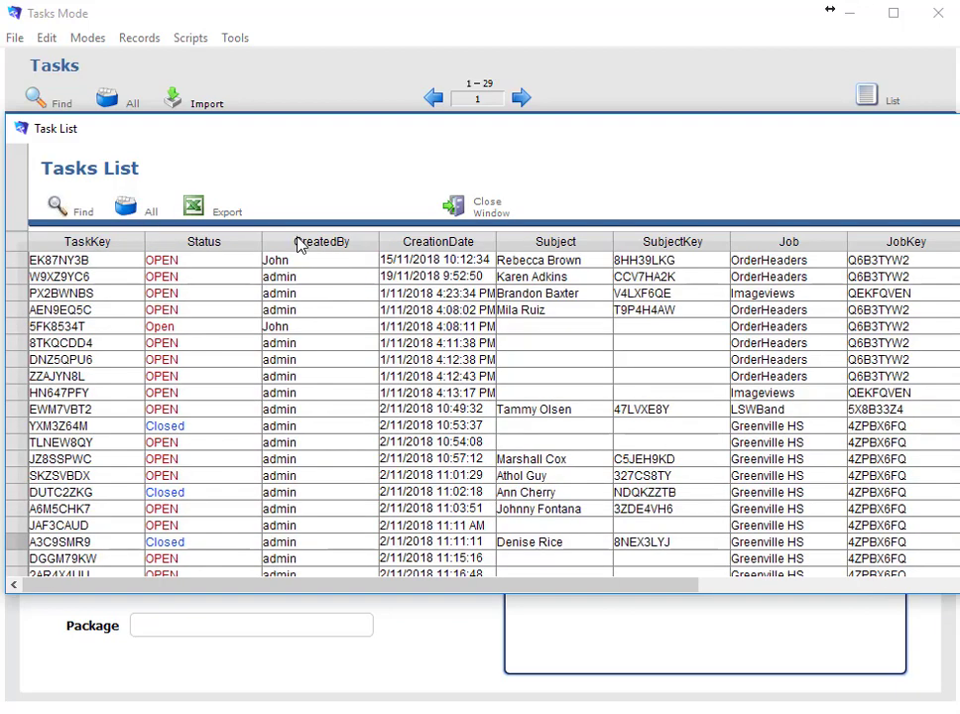
click(956, 128)
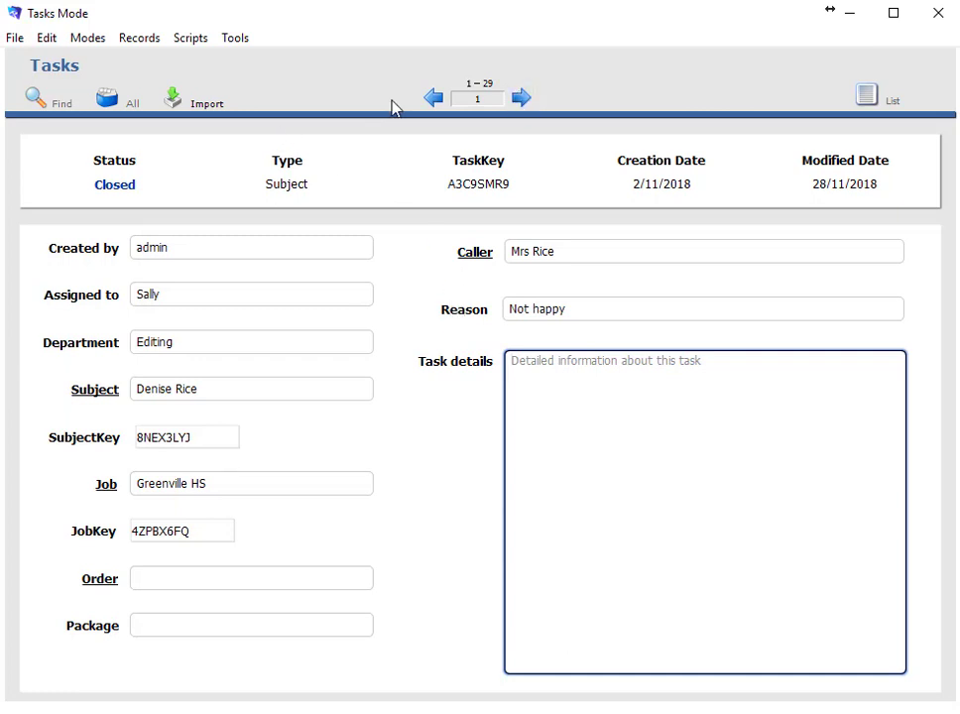
Commit the task edits, step back three task records, and open the linked Greenville HS job
click(472, 101)
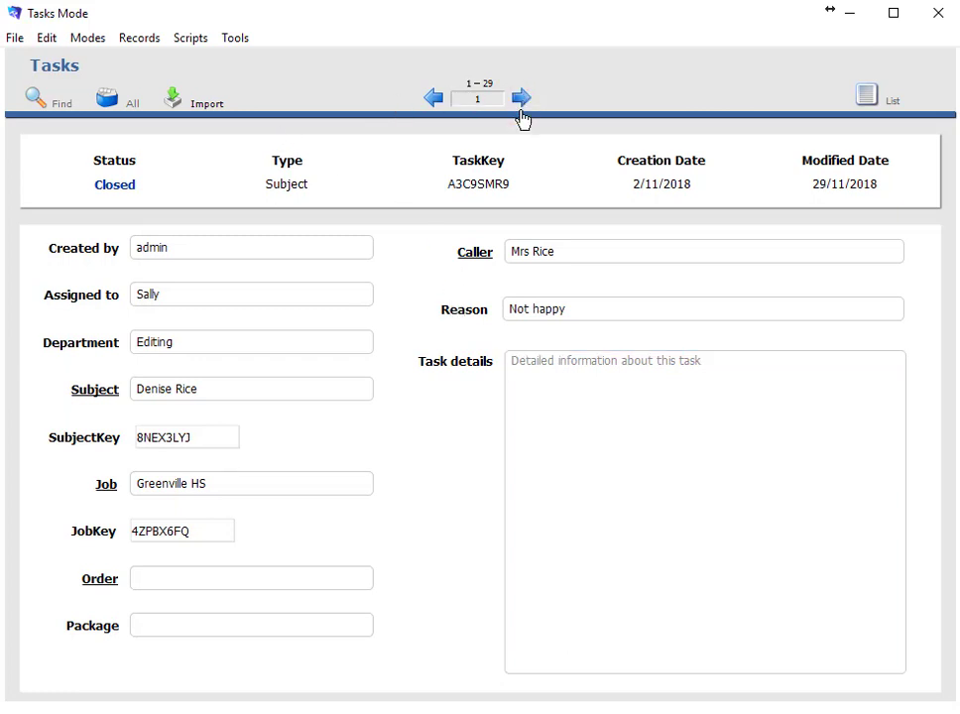
click(441, 99)
click(441, 100)
click(441, 100)
click(441, 99)
click(441, 99)
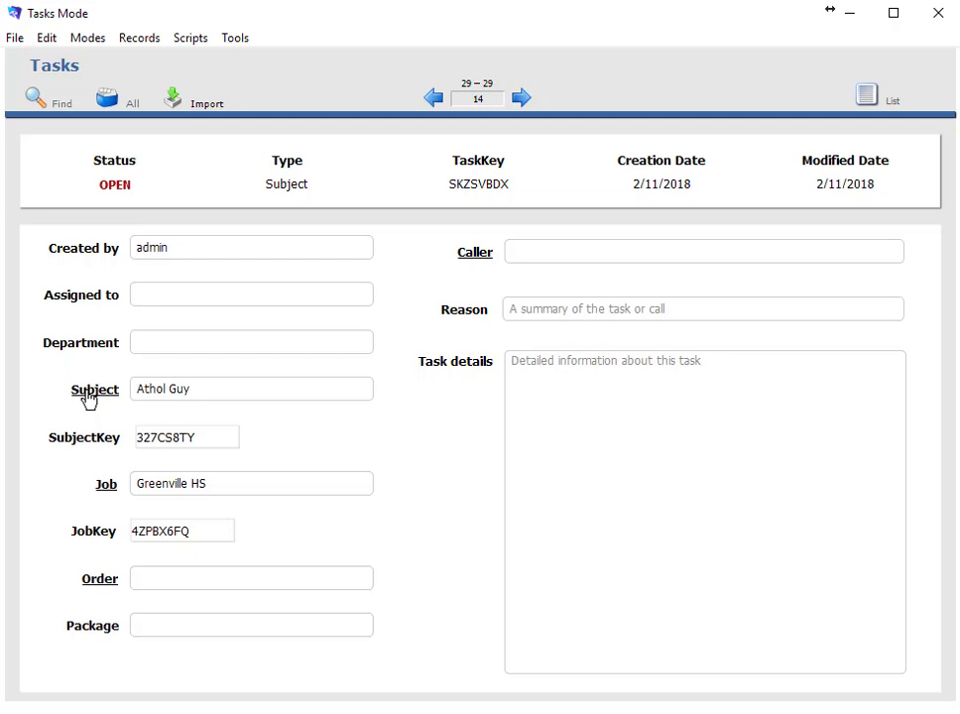
click(105, 485)
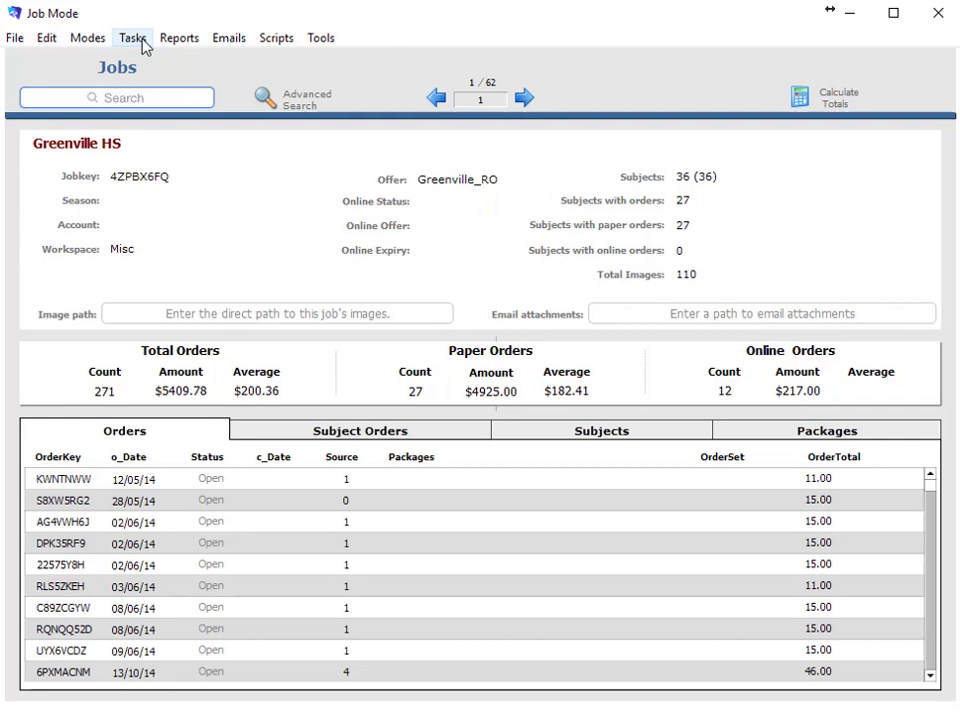
Create a new task for the Greenville HS job with status Closed
click(139, 40)
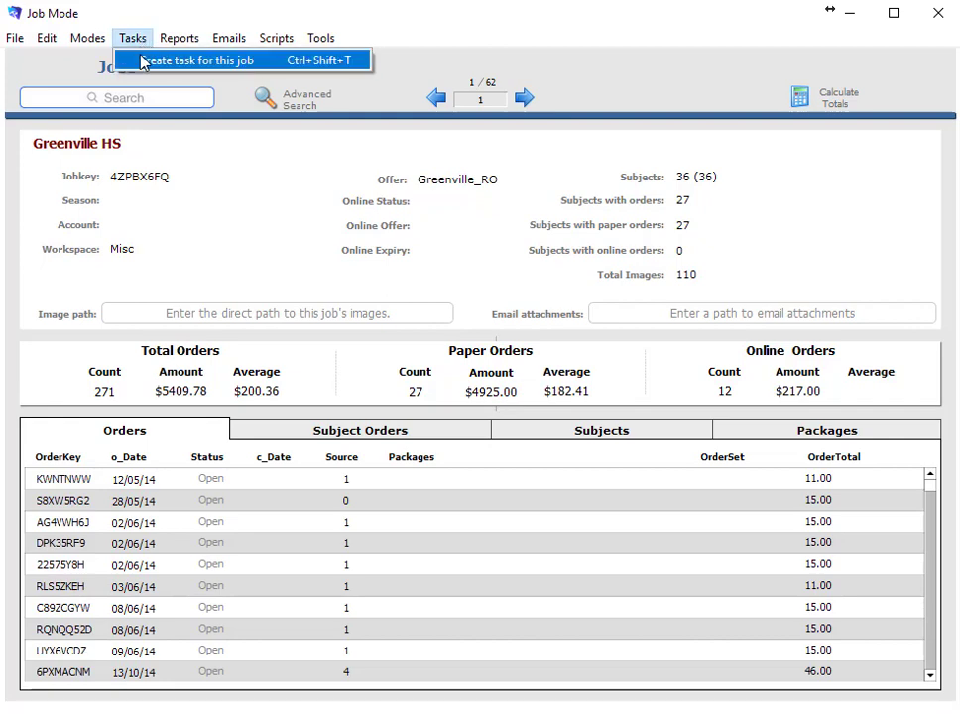
click(143, 60)
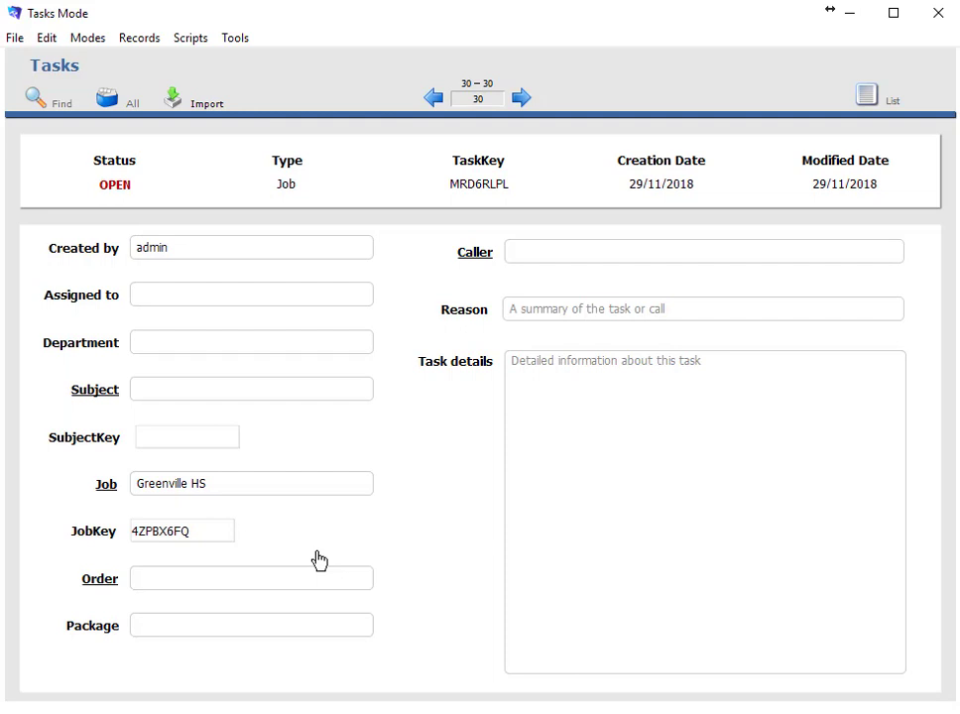
click(137, 188)
click(119, 248)
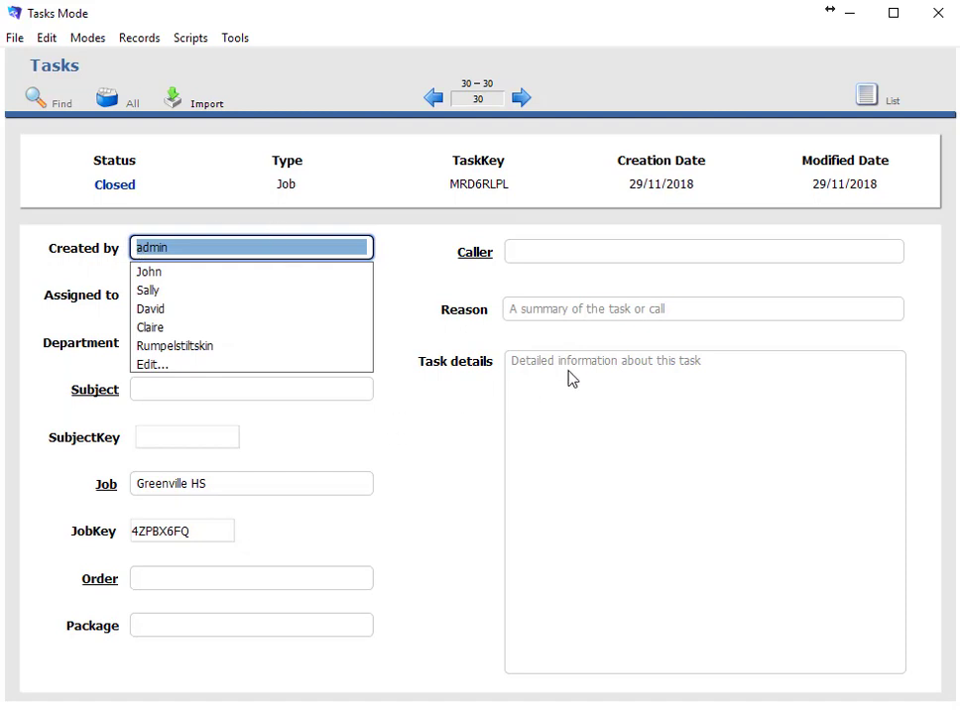
click(536, 413)
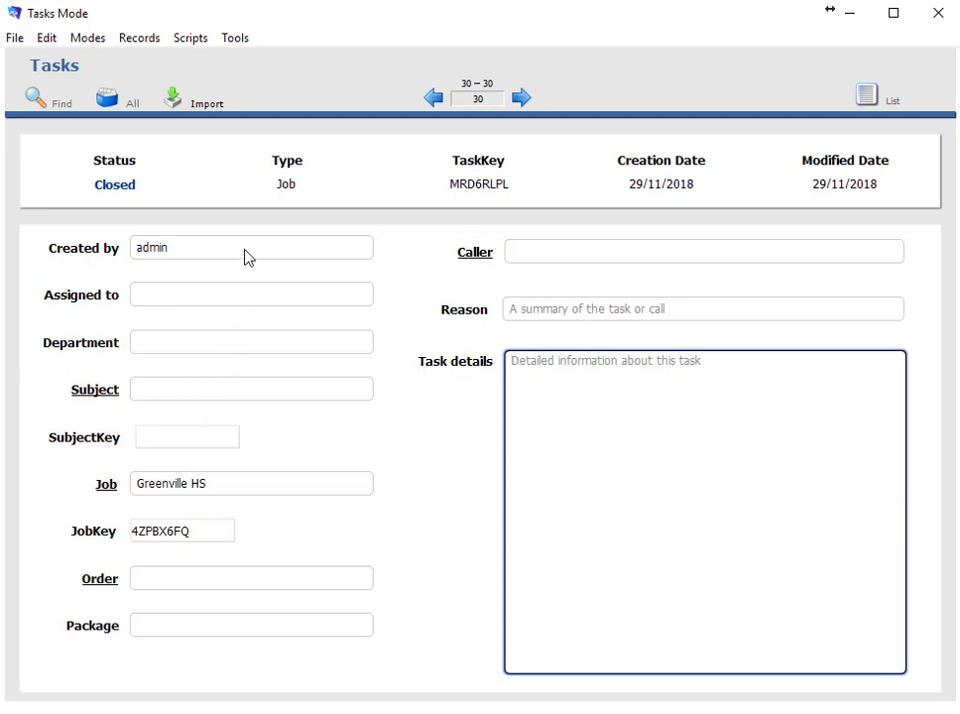
Go to the previous task record via Subjects mode and open its CoburgHigh2017 job
click(100, 40)
click(90, 65)
click(432, 99)
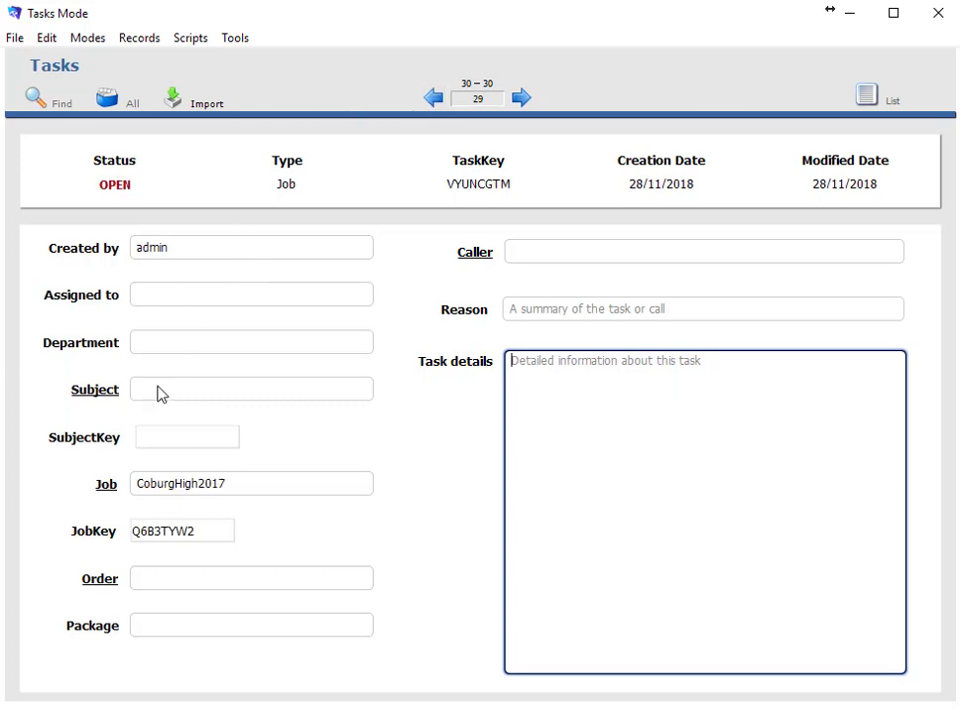
click(95, 490)
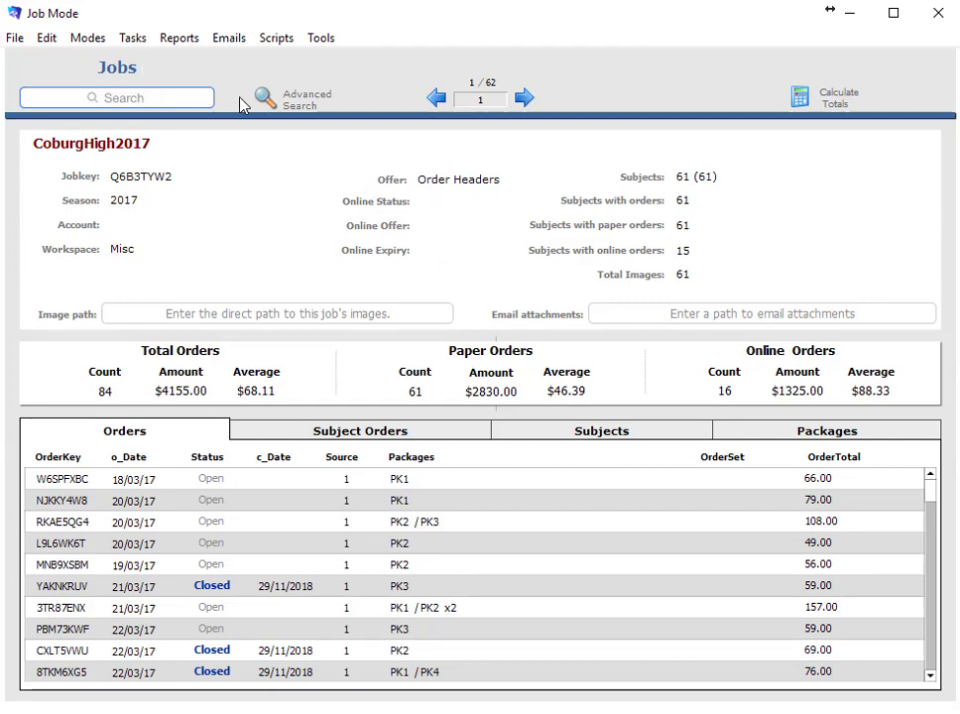
Switch to Subject Mode with Ctrl+1 and add a new Open Subject task for the CoburgHigh2017 subject
key(ctrl+1)
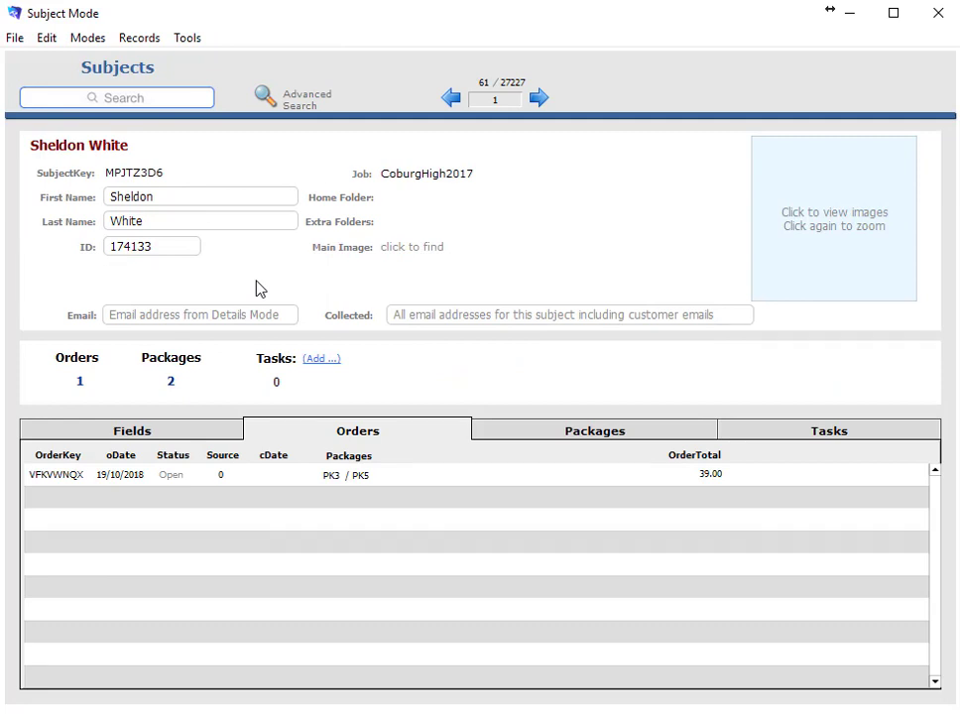
click(330, 359)
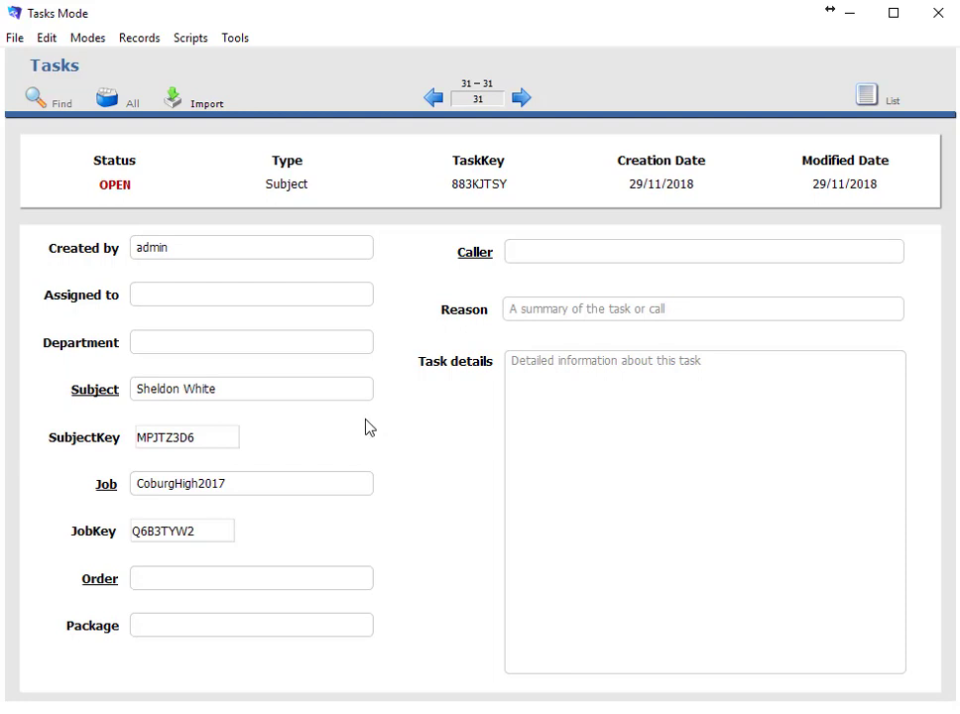
Switch to Orders mode, showing the Closed 15/10/17 CoburgHigh2017 order totalling 115.00
click(97, 38)
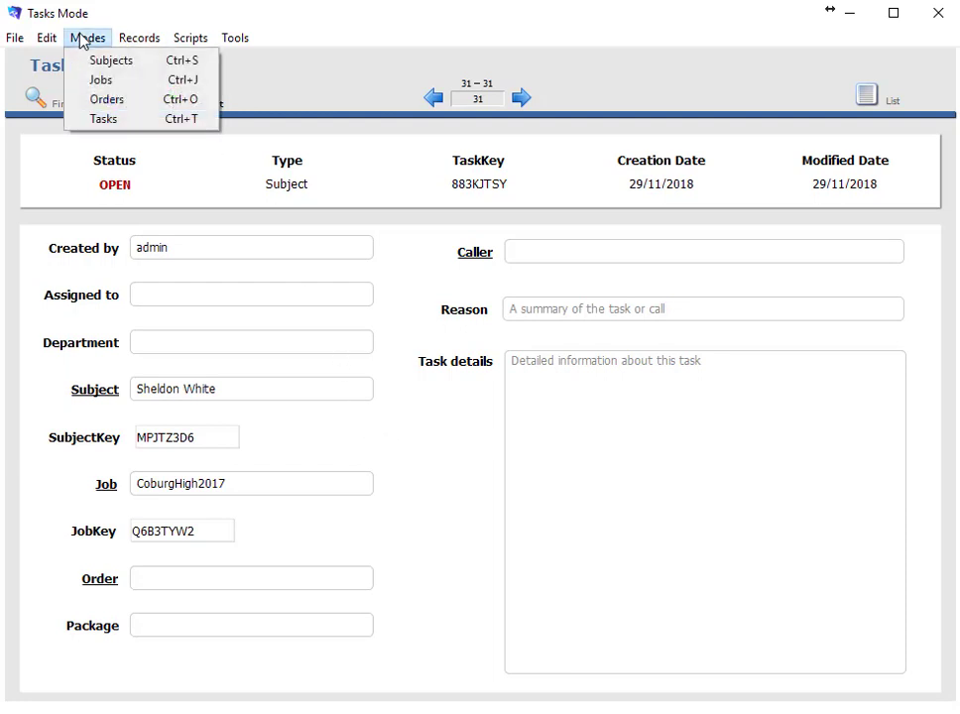
click(93, 95)
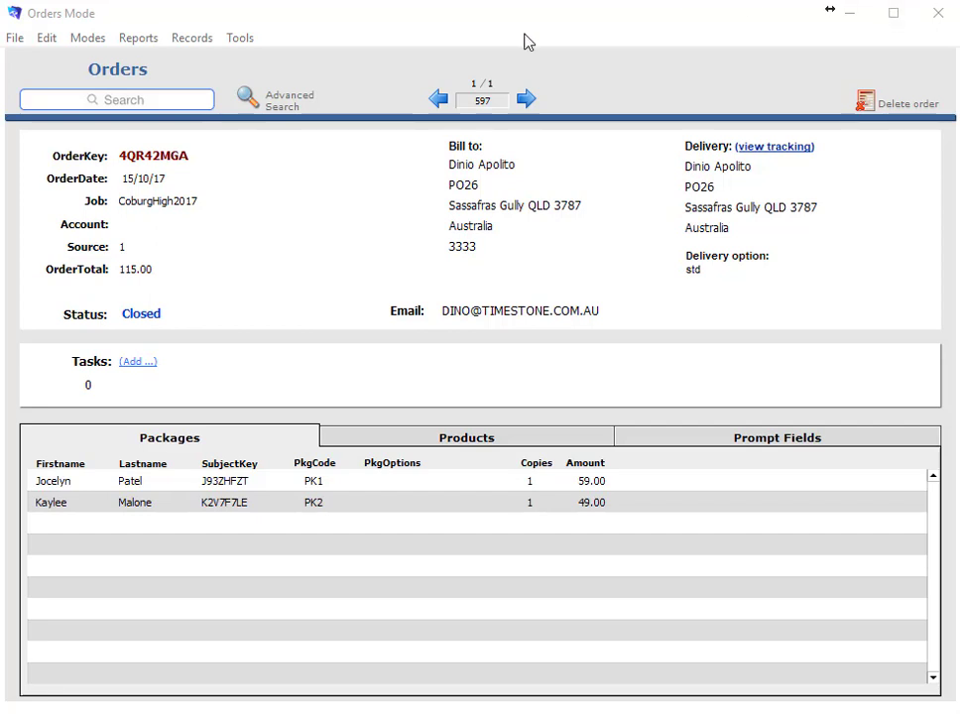
click(180, 208)
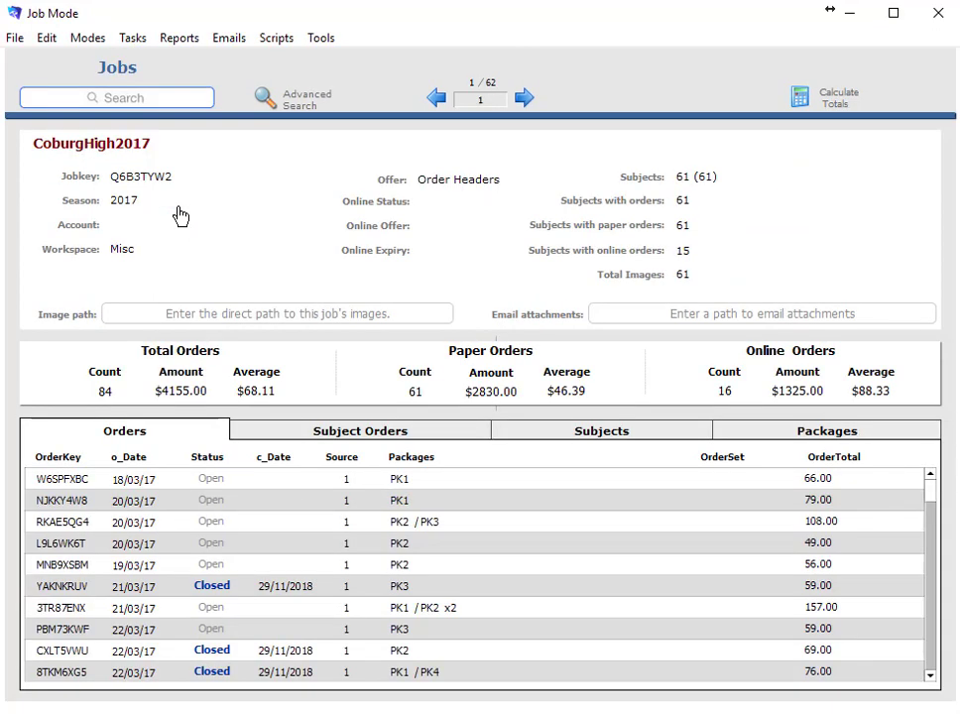
click(175, 46)
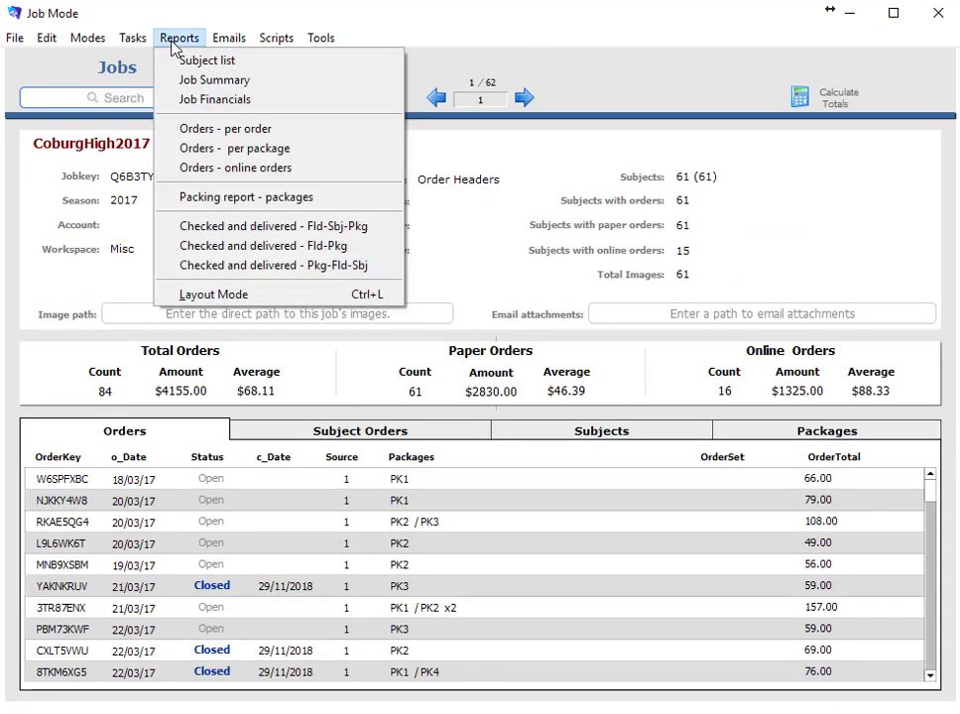
click(212, 151)
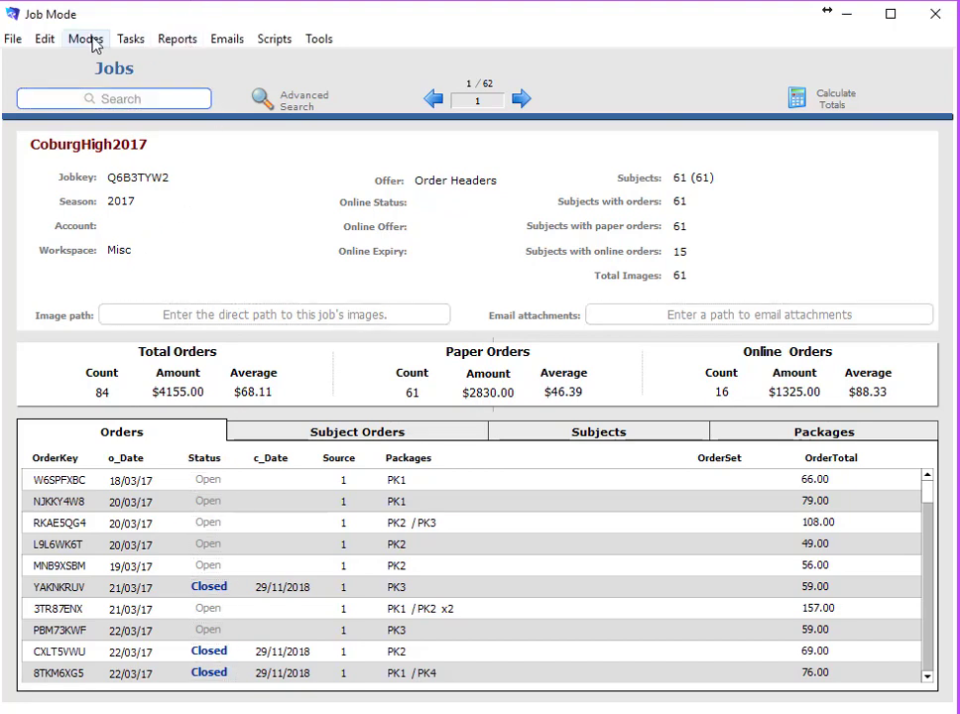
double_click(61, 501)
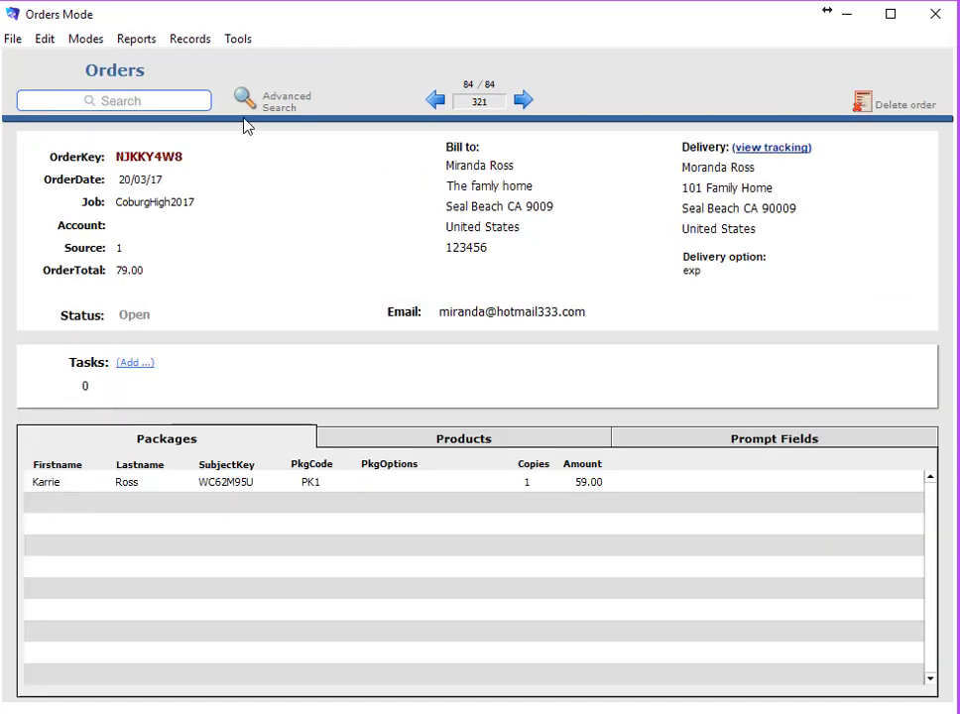
click(129, 40)
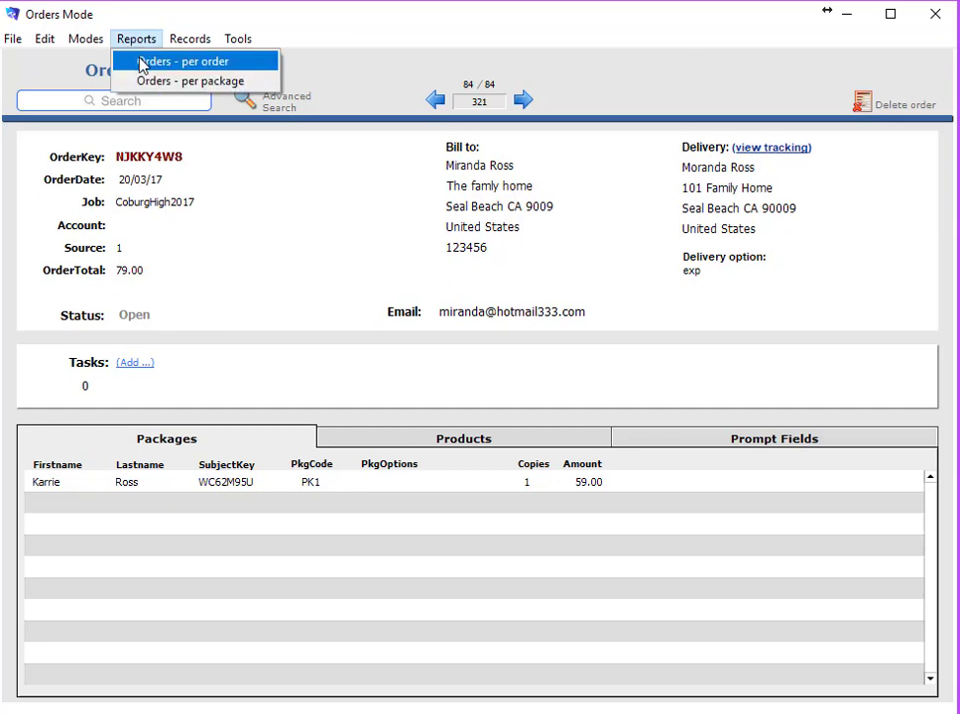
click(152, 64)
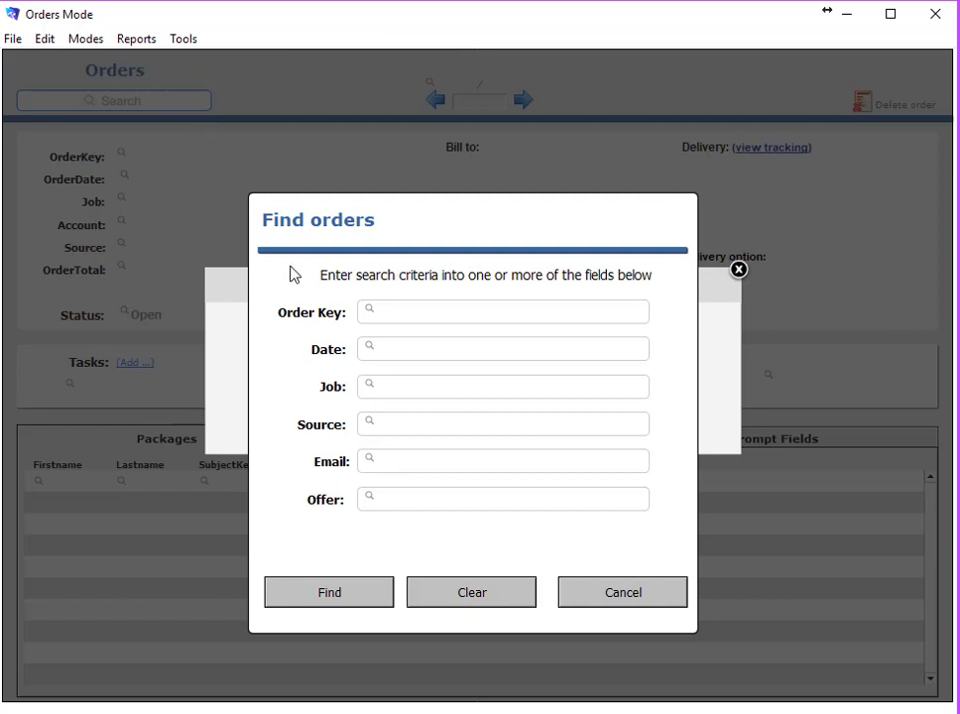
click(337, 595)
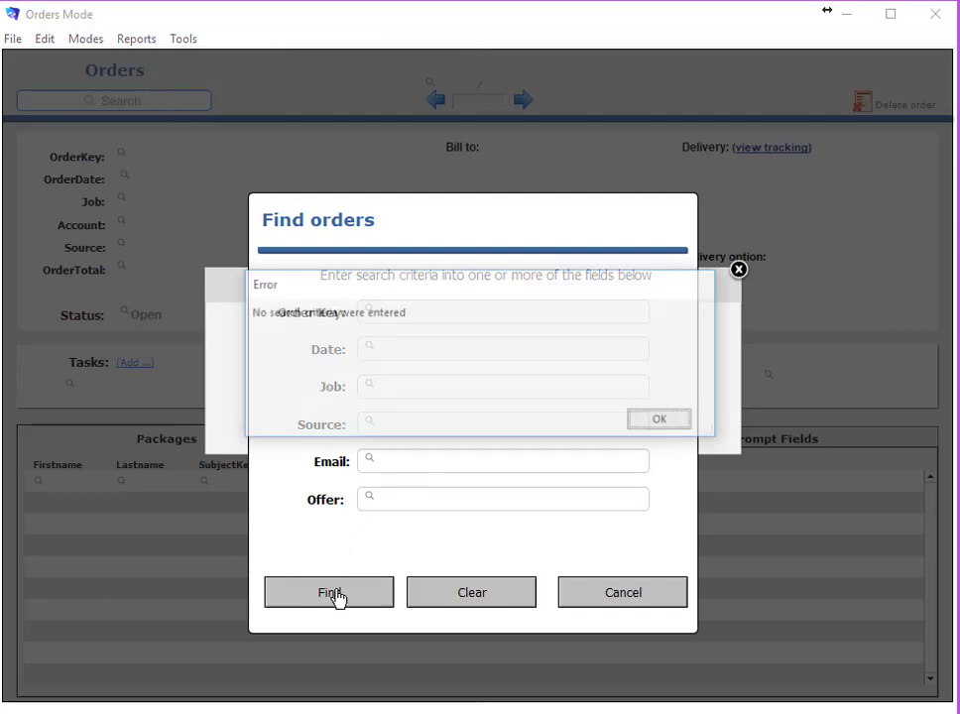
click(668, 419)
click(634, 590)
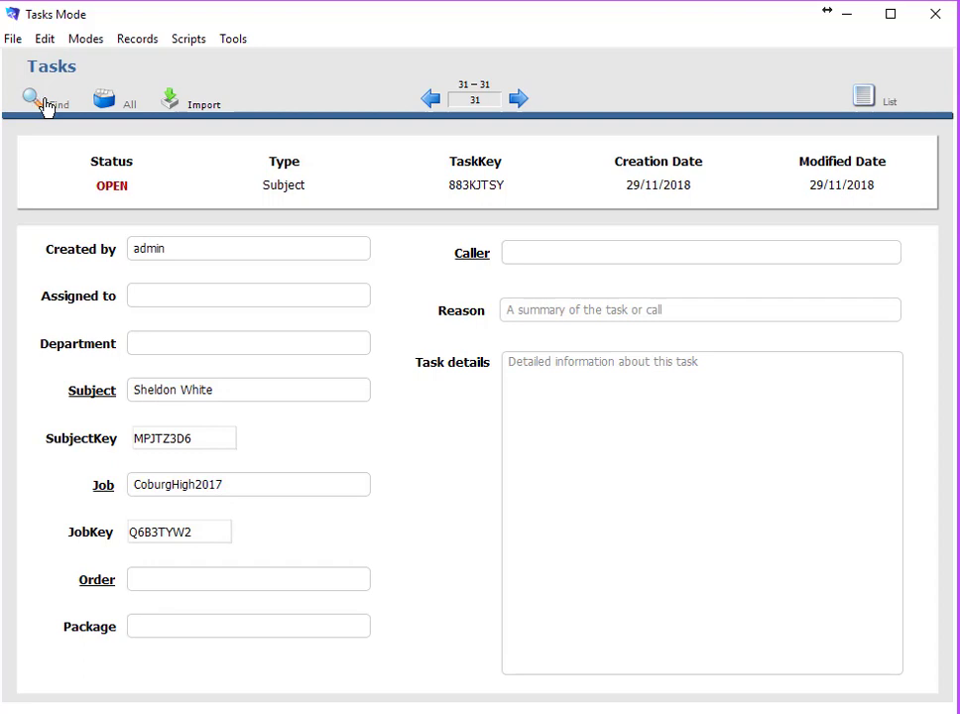
click(44, 103)
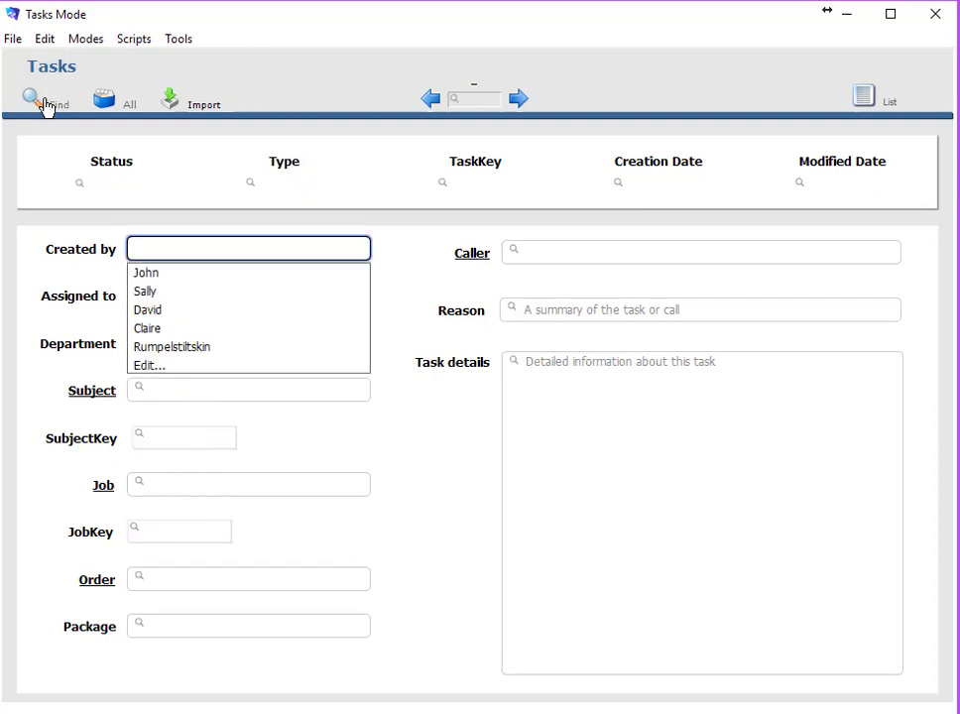
click(135, 191)
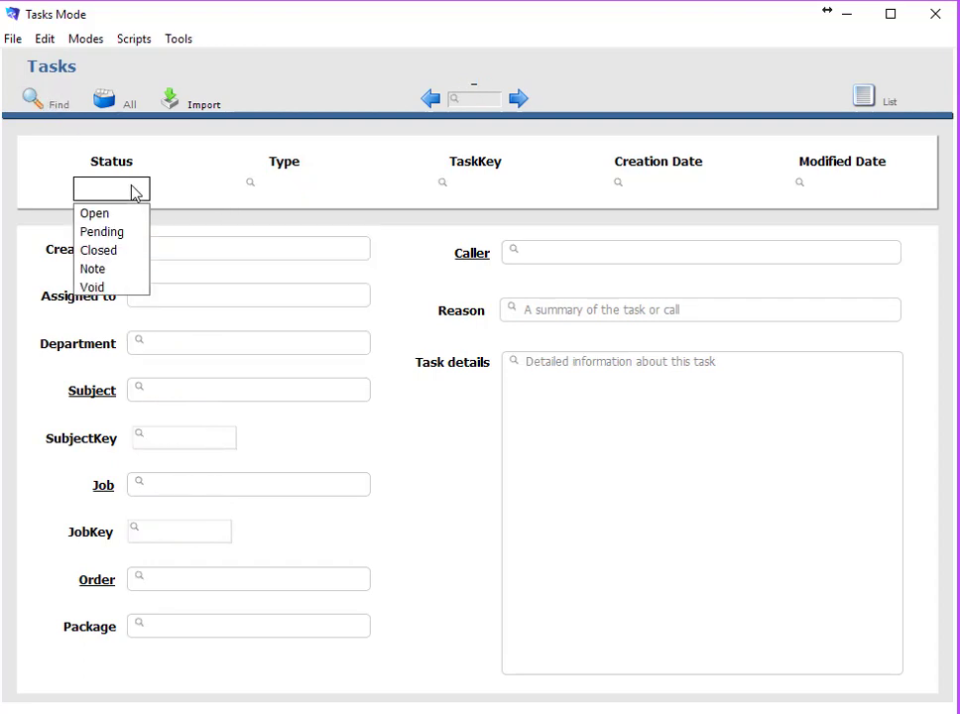
click(290, 186)
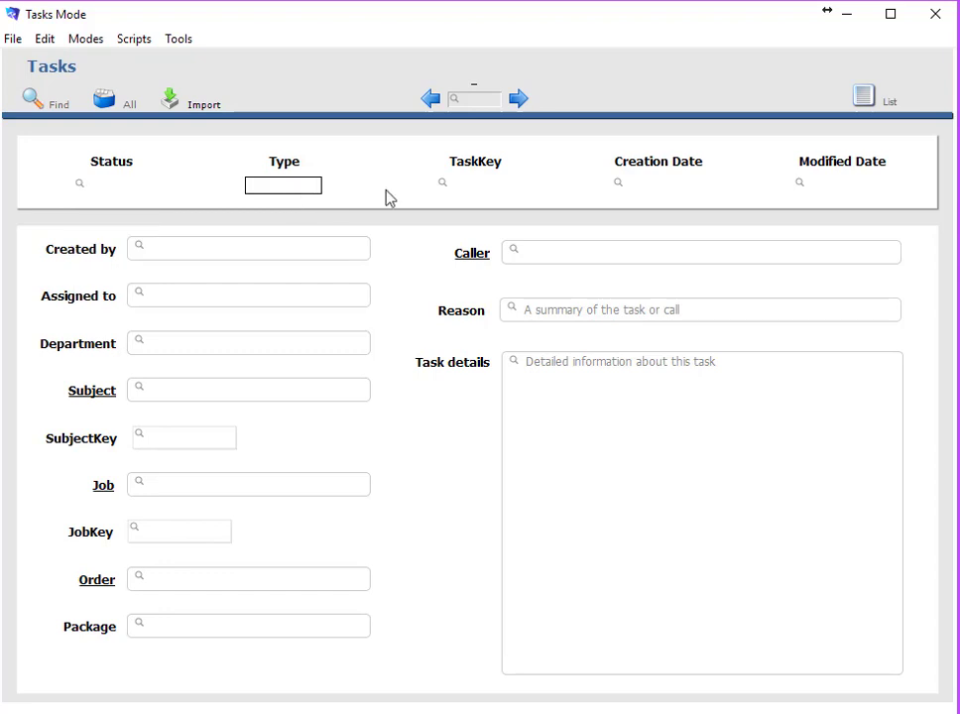
click(473, 186)
key(Return)
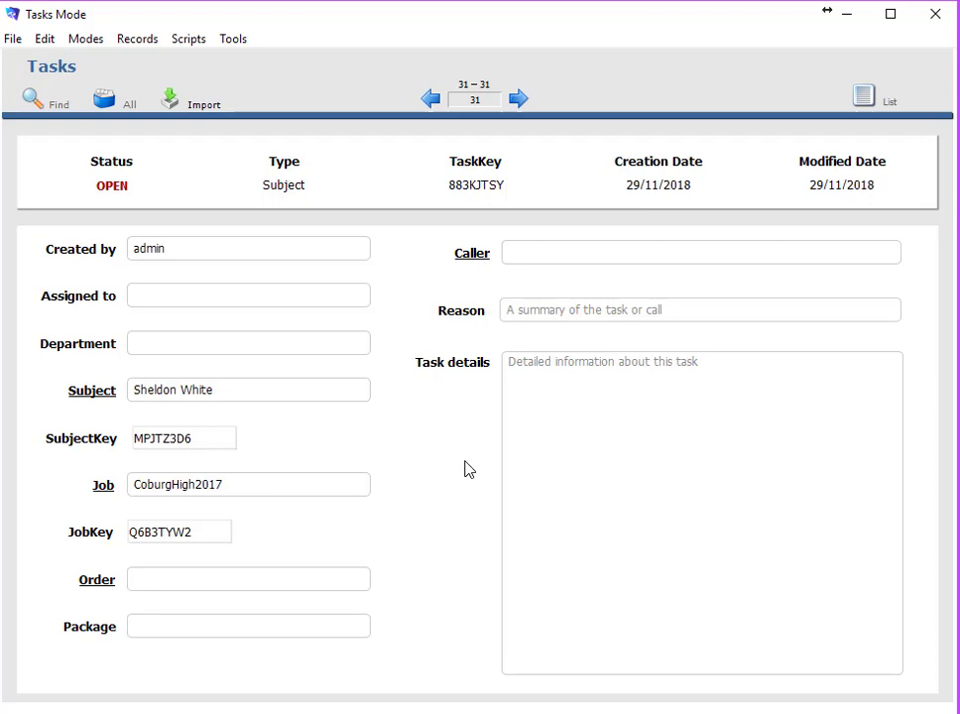
click(862, 100)
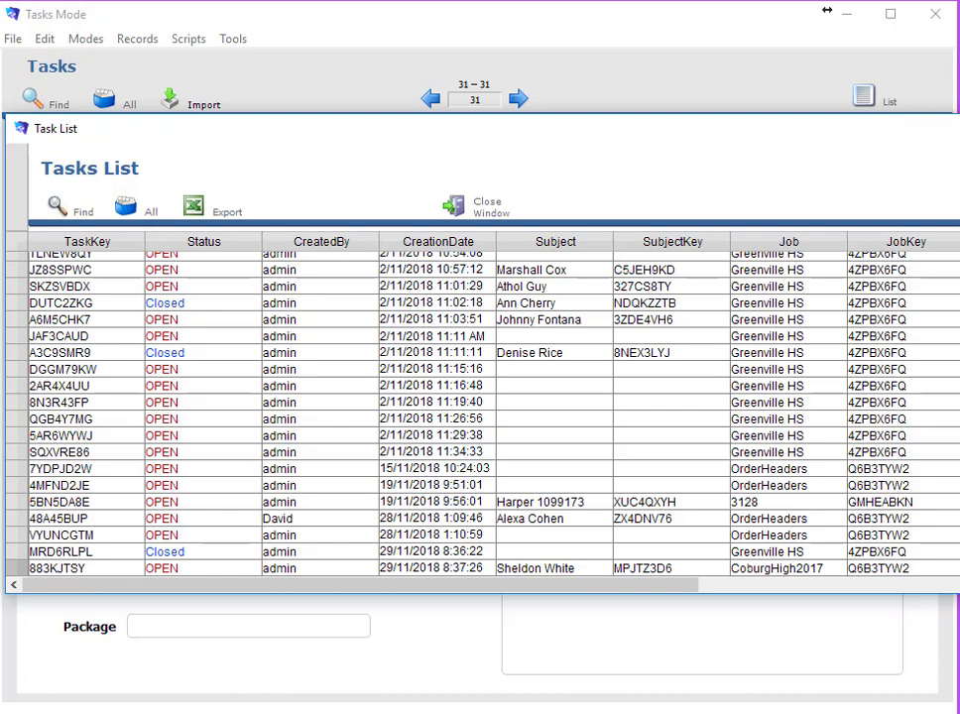
Shrink the Task List window, set task 2AR4X4UU's status to Closed, and close the list
drag(955, 590, 873, 572)
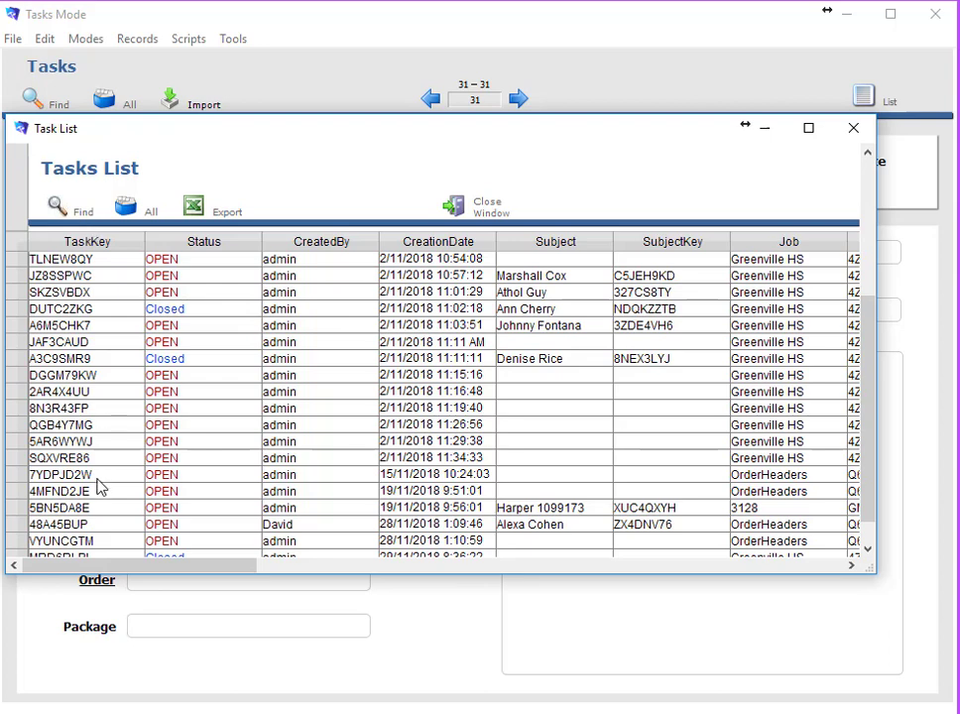
click(174, 392)
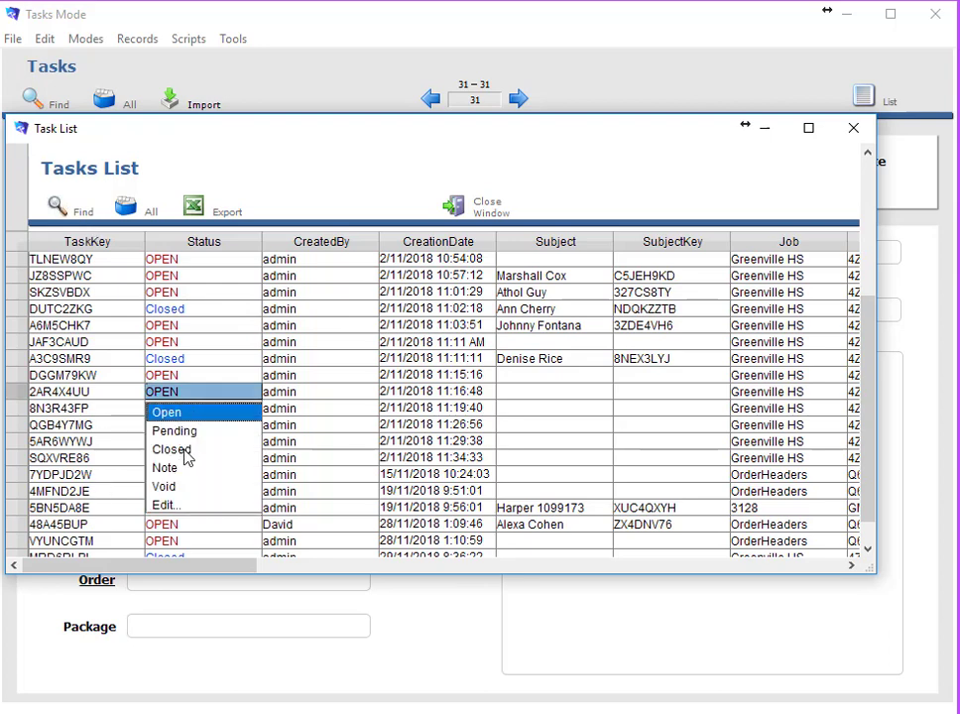
click(185, 450)
click(295, 175)
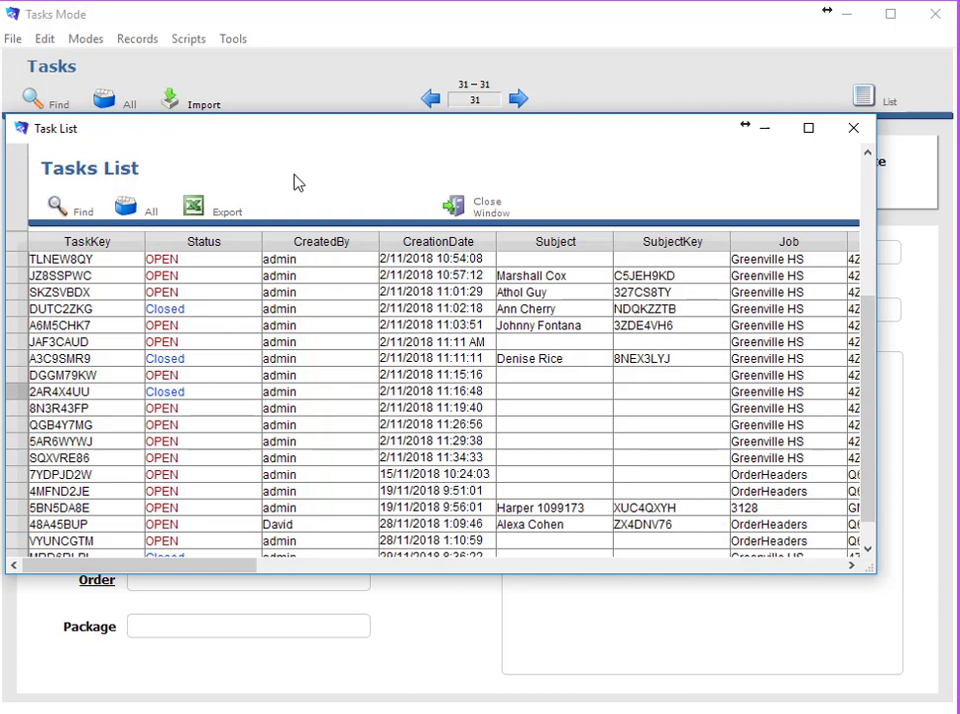
click(467, 212)
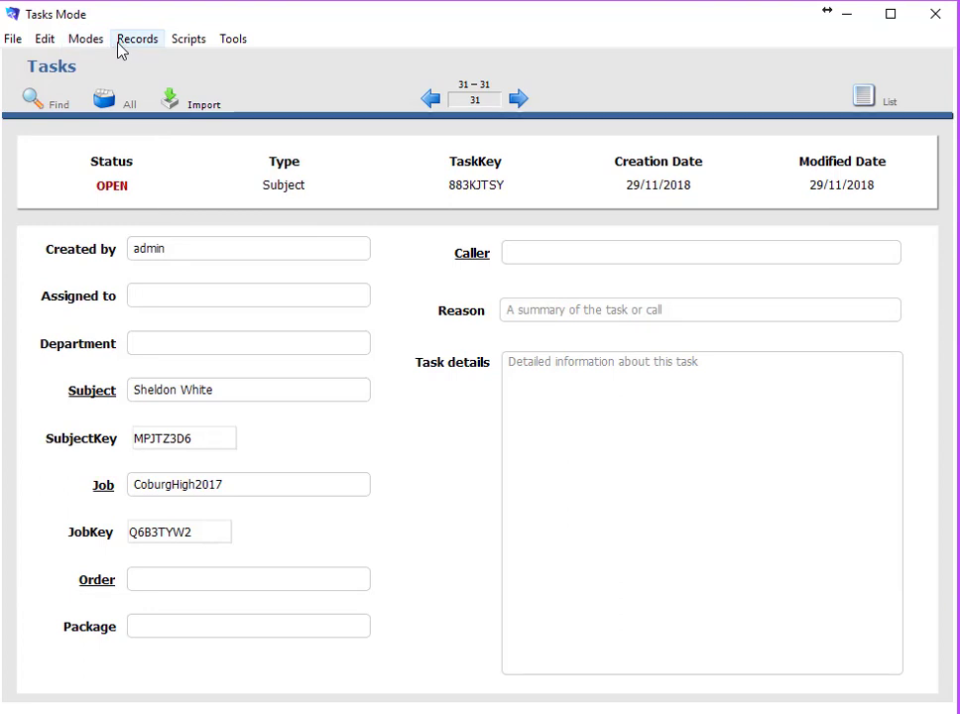
Switch to Jobs mode on CoburgHigh2017, then open and dismiss the job Reports menu
click(84, 40)
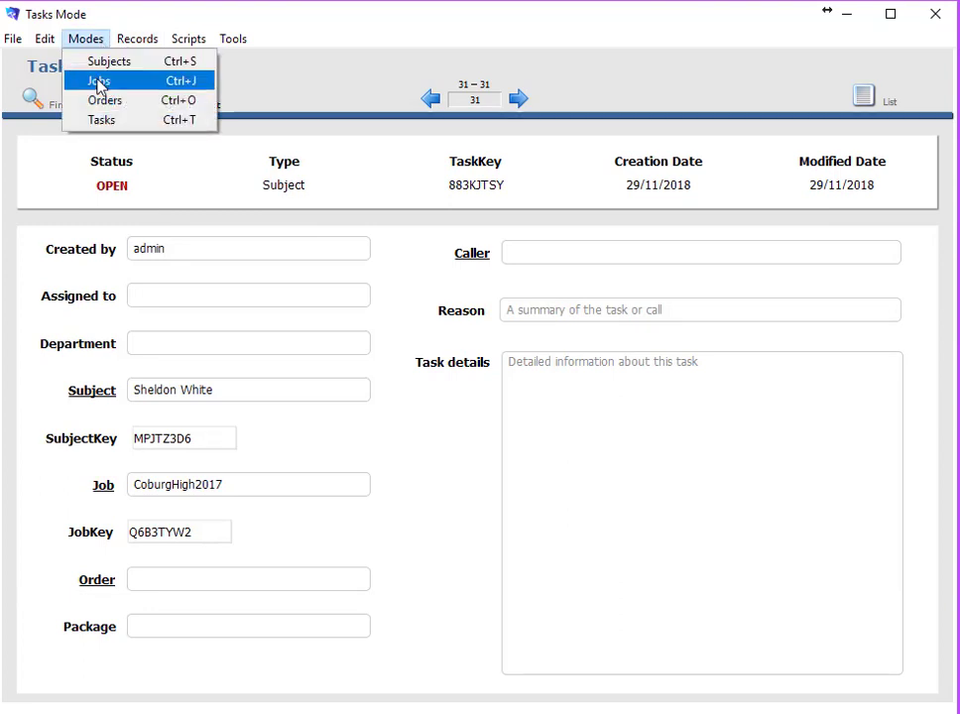
click(98, 84)
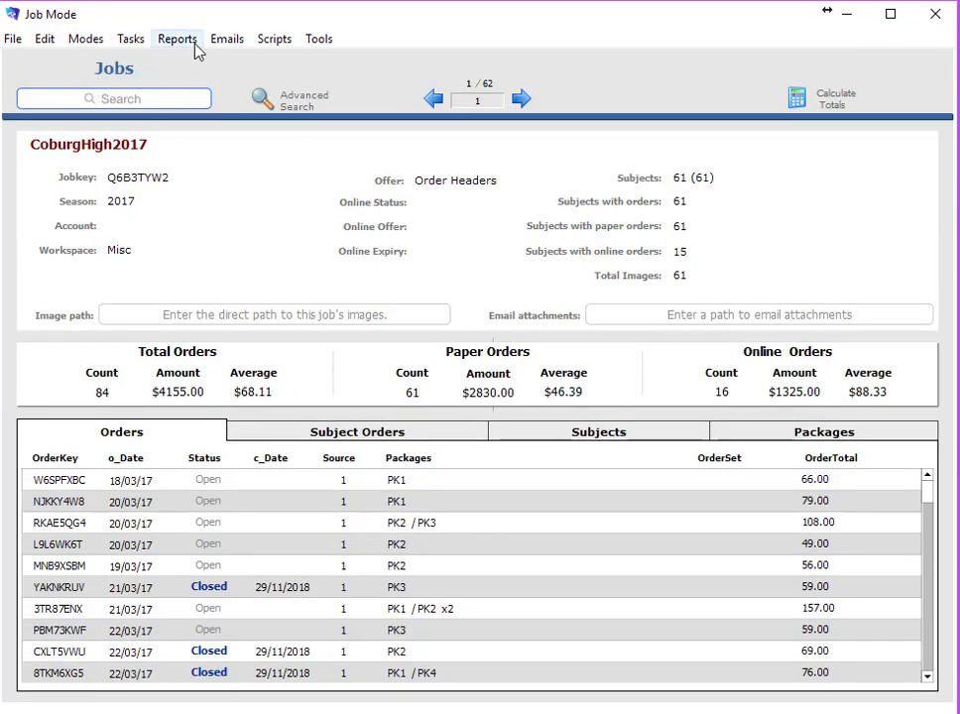
click(185, 40)
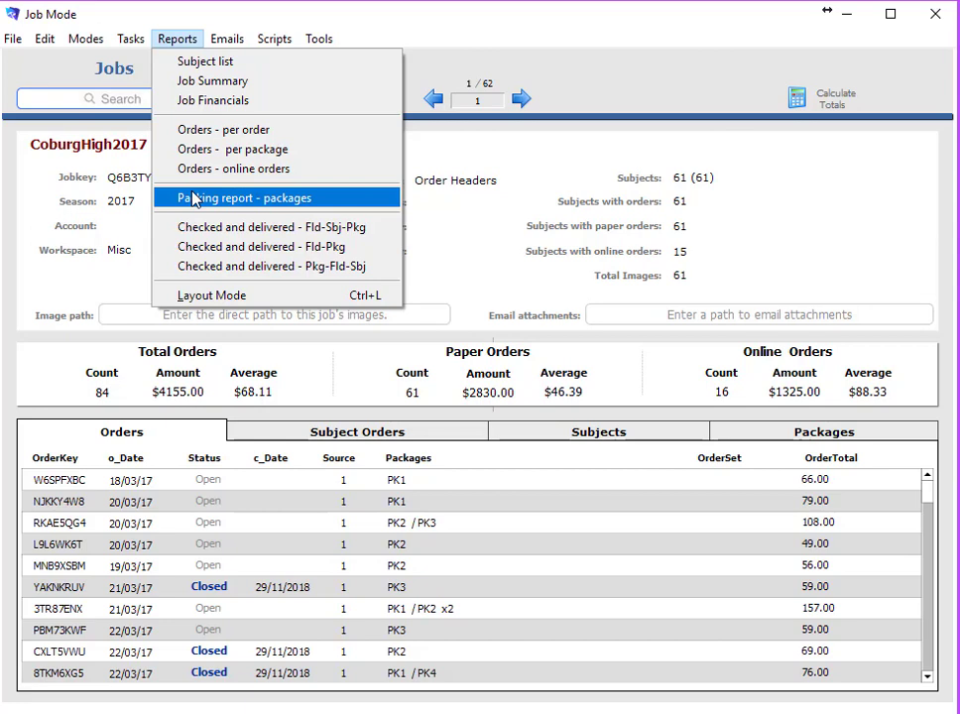
click(639, 38)
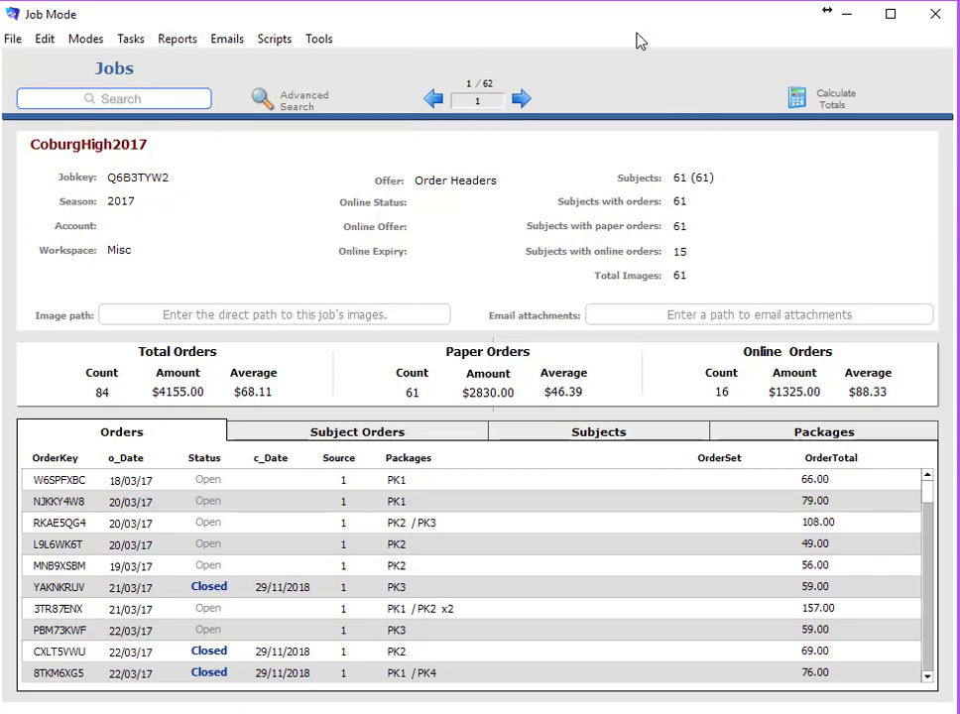